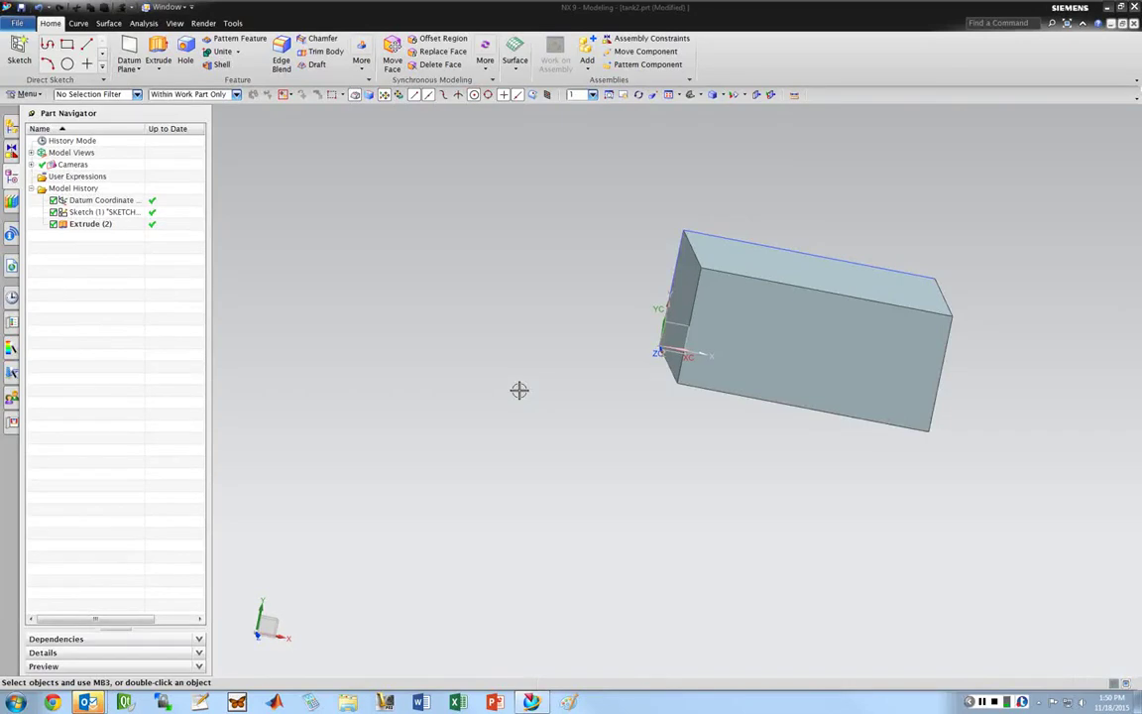
- Examine the extruded solid block from several sides
middle_click_drag(933, 242, 581, 188)
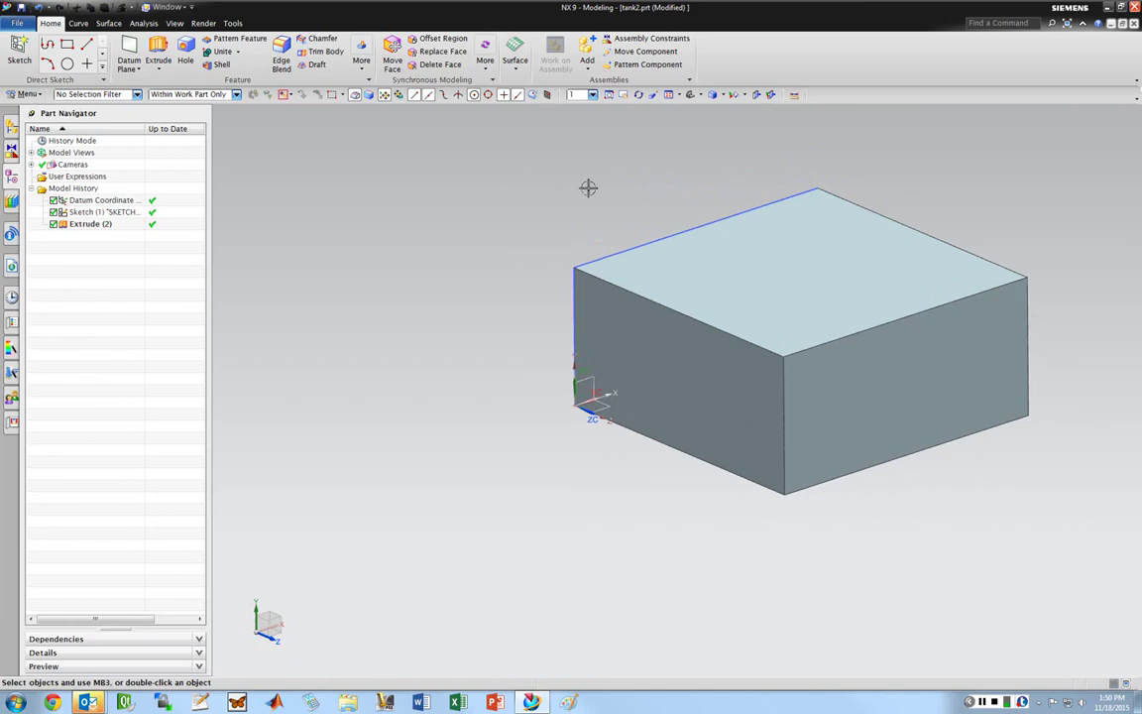
mouse_move(780, 232)
middle_mouse_down()
mouse_move(860, 187)
mouse_move(756, 222)
mouse_move(701, 273)
mouse_move(796, 247)
middle_mouse_up()
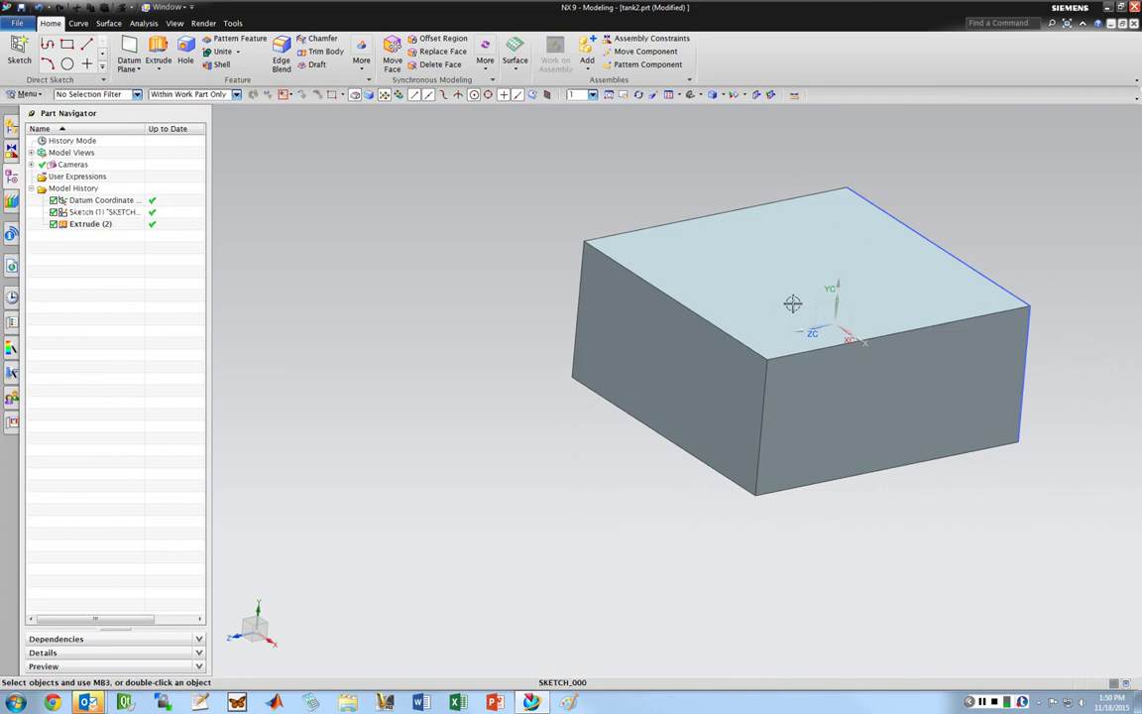
middle_click_drag(812, 250, 979, 181)
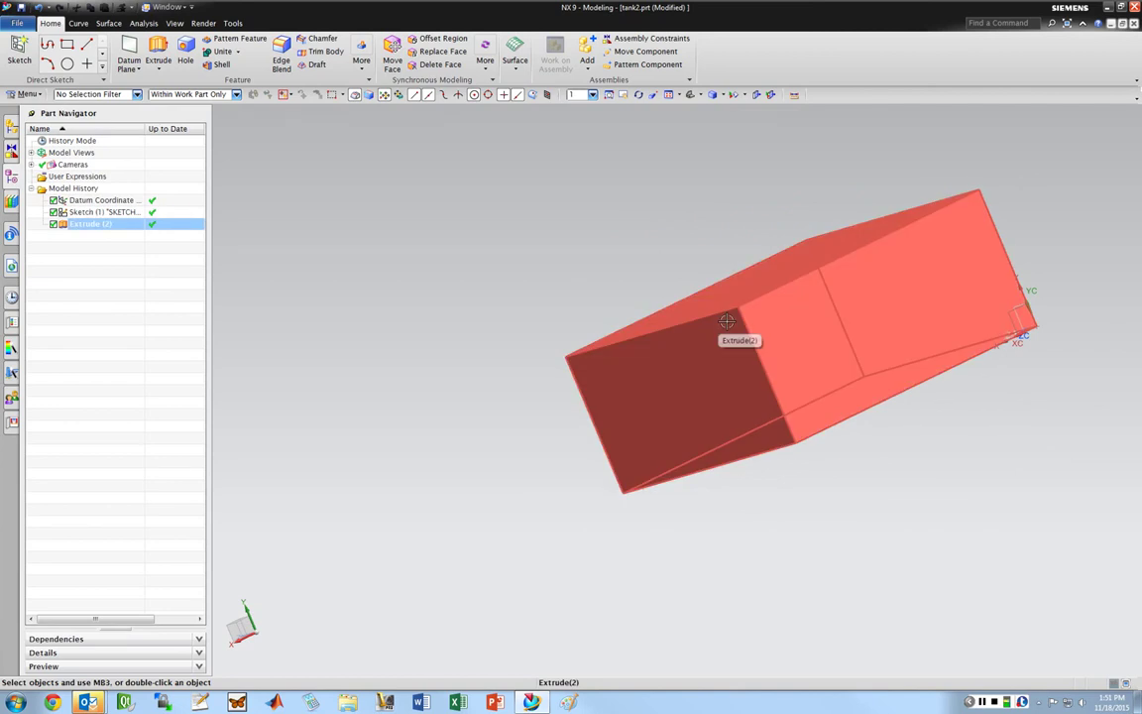
middle_click_drag(728, 322, 670, 217)
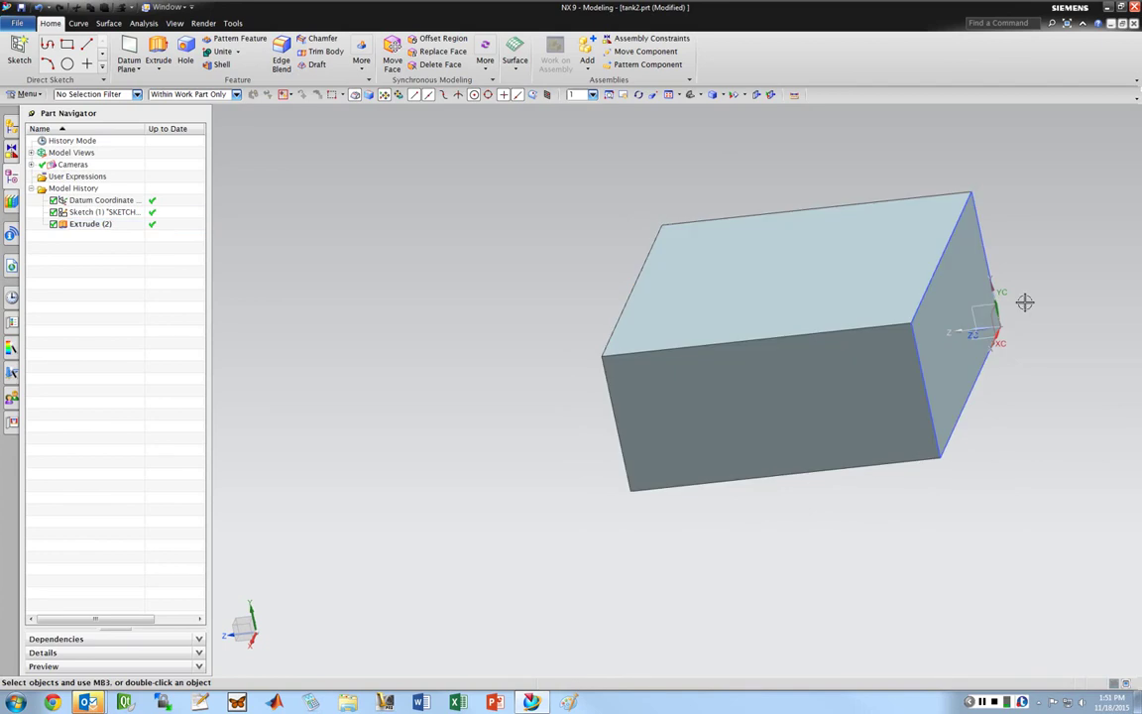
middle_click_drag(765, 339, 775, 290)
middle_click_drag(828, 262, 668, 268)
middle_click_drag(751, 299, 885, 282)
scroll(930, 250, "up", 3)
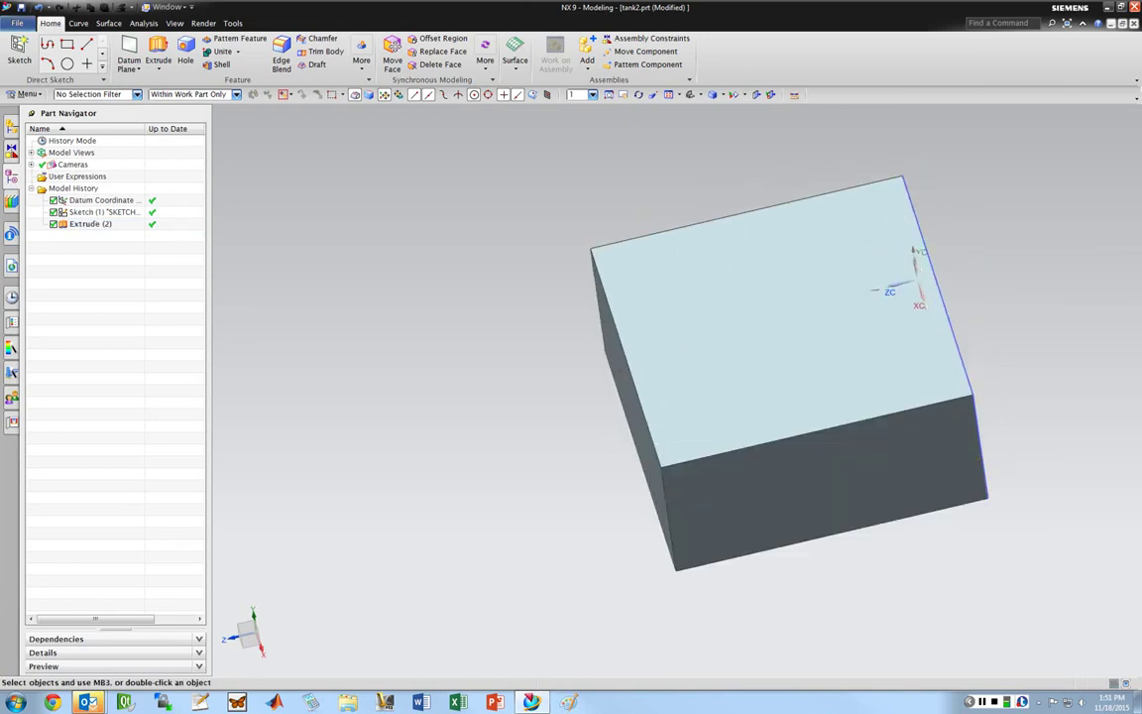
- Switch to the Sheet Metal application and start the Sheet Metal from Solid command
key("alt+f")
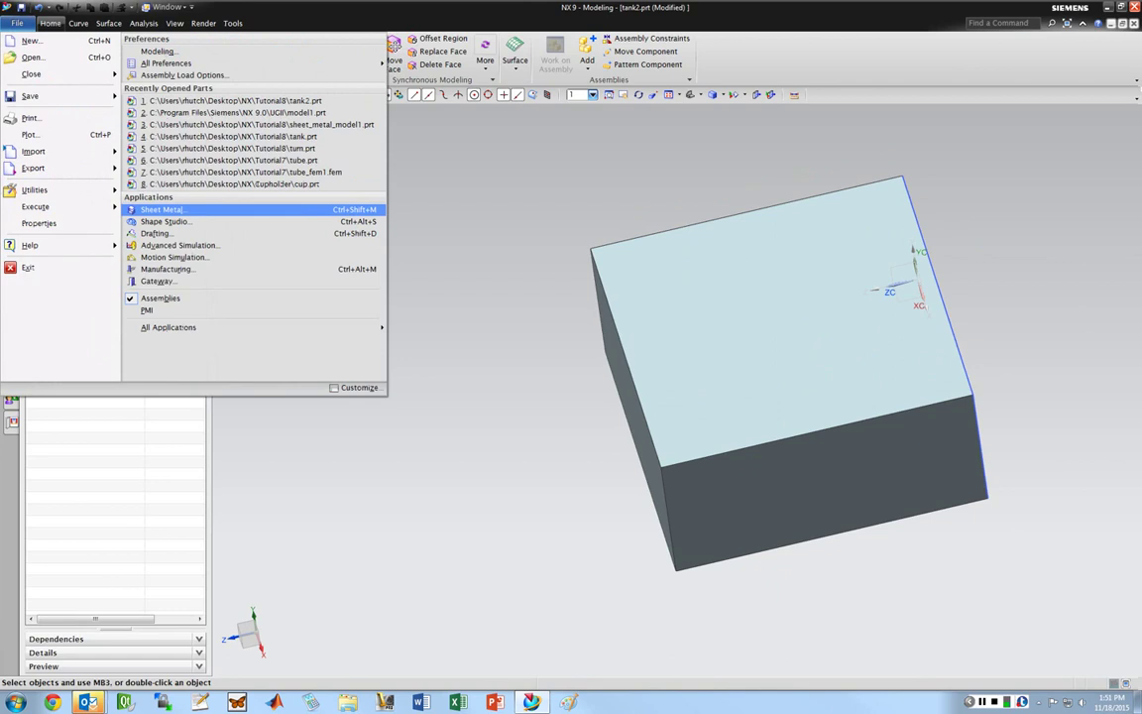
left_click(341, 210)
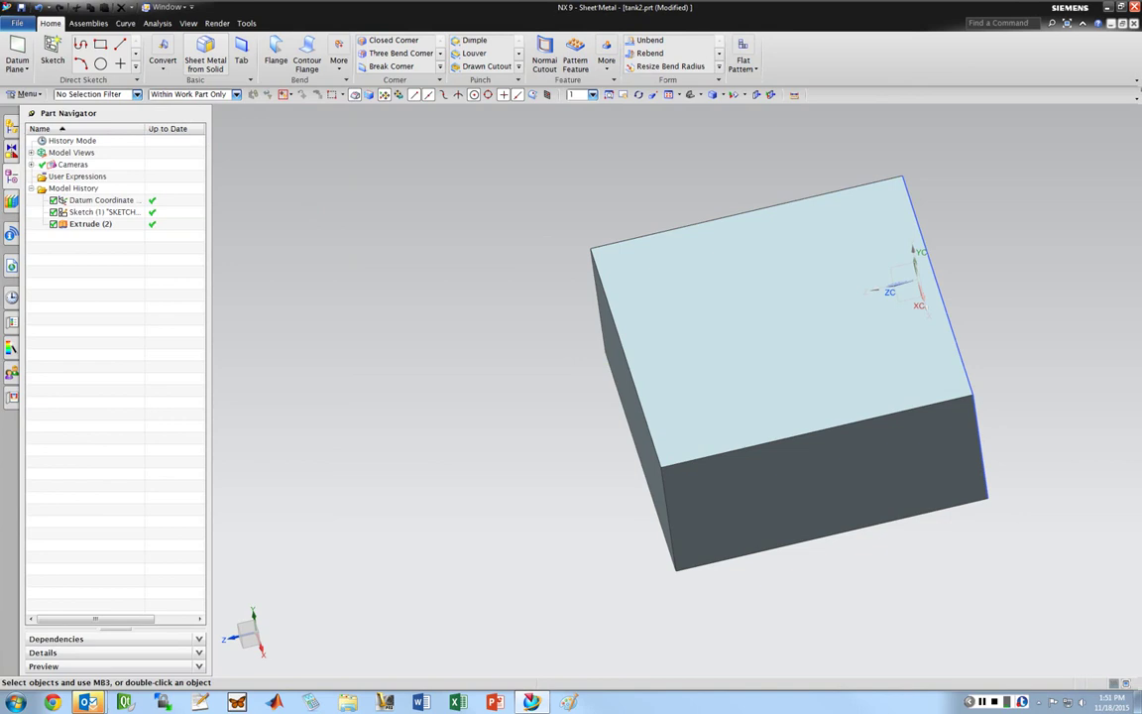
left_click(205, 54)
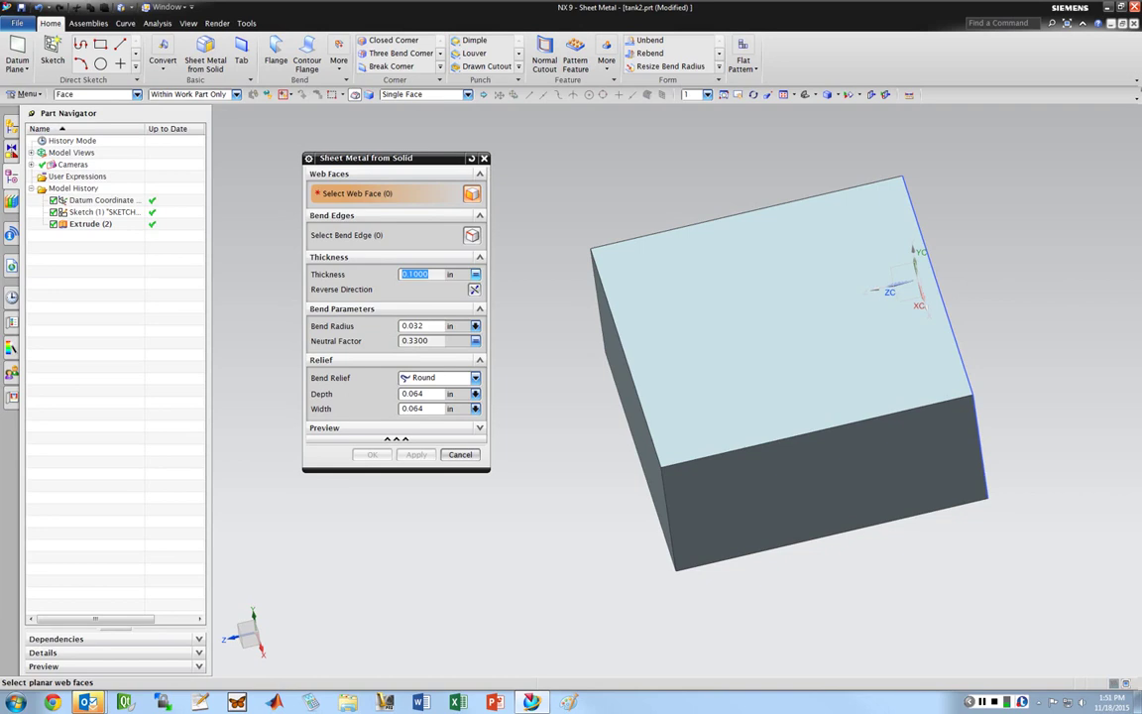
- Override the global thickness with a local value of 0.032 in and keep the bend relief set to Round
left_click(475, 274)
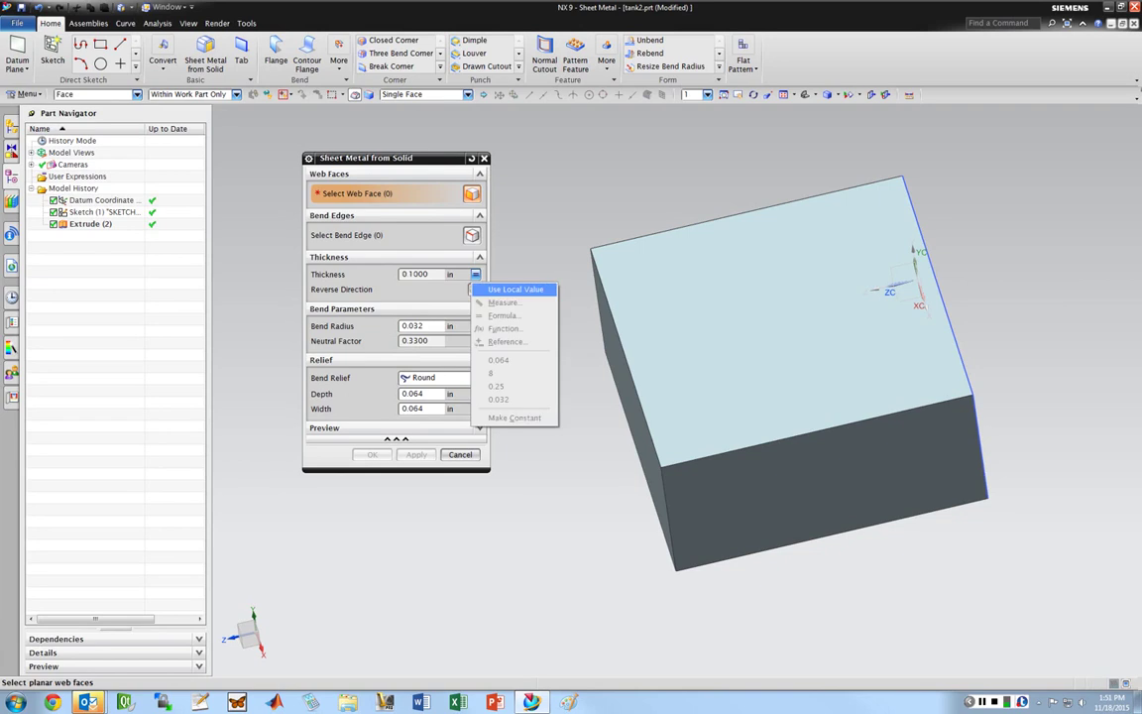
left_click(417, 275)
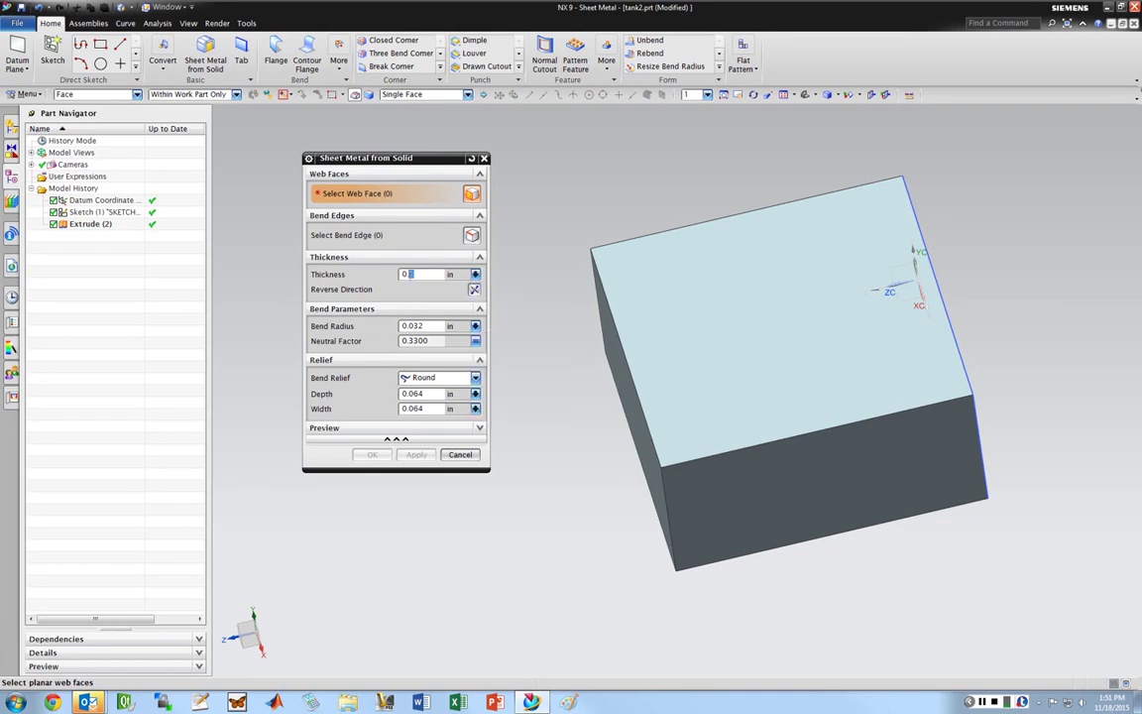
left_click(475, 274)
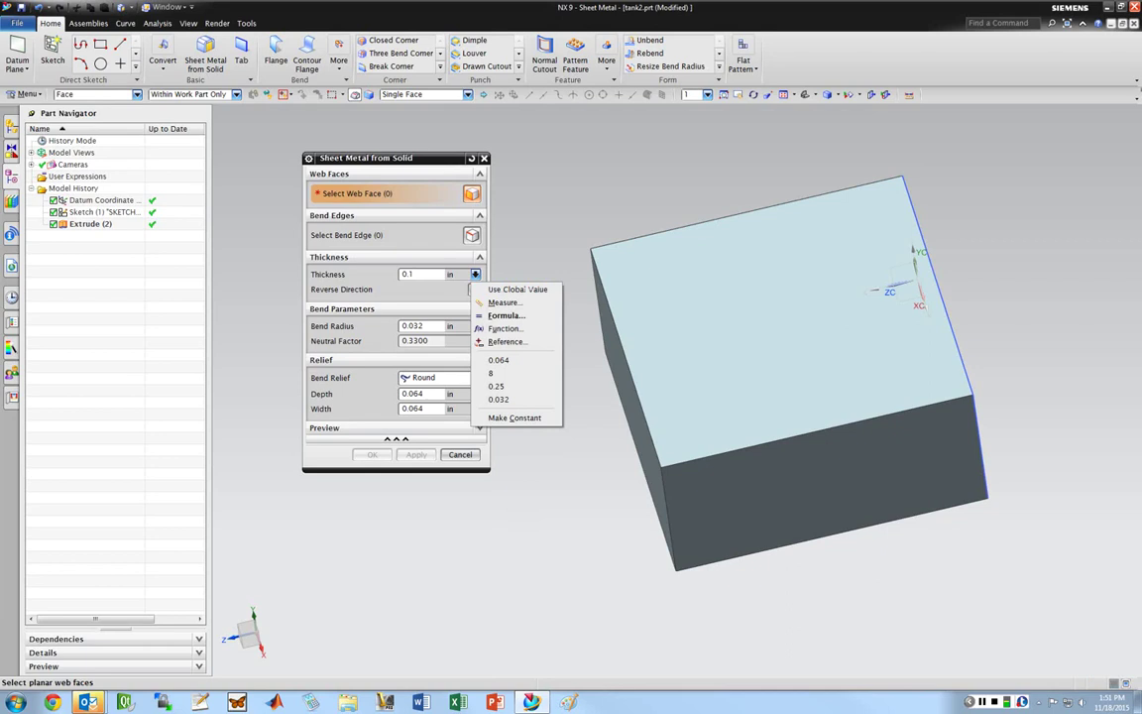
left_click(409, 275)
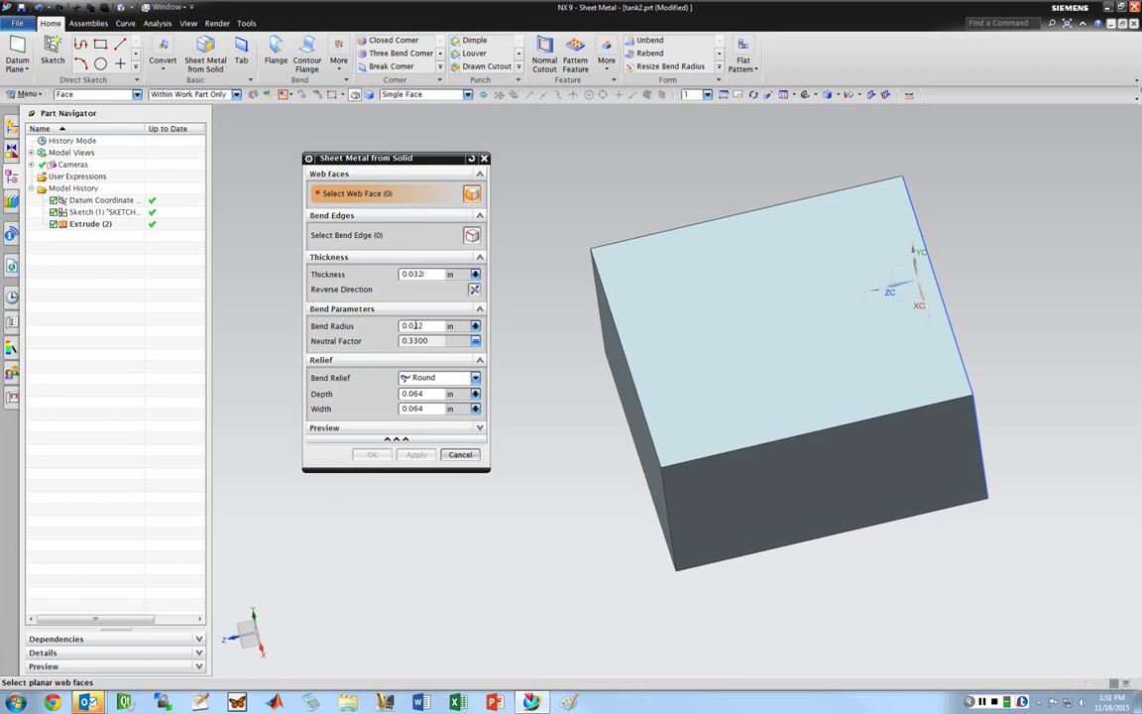
left_click(436, 377)
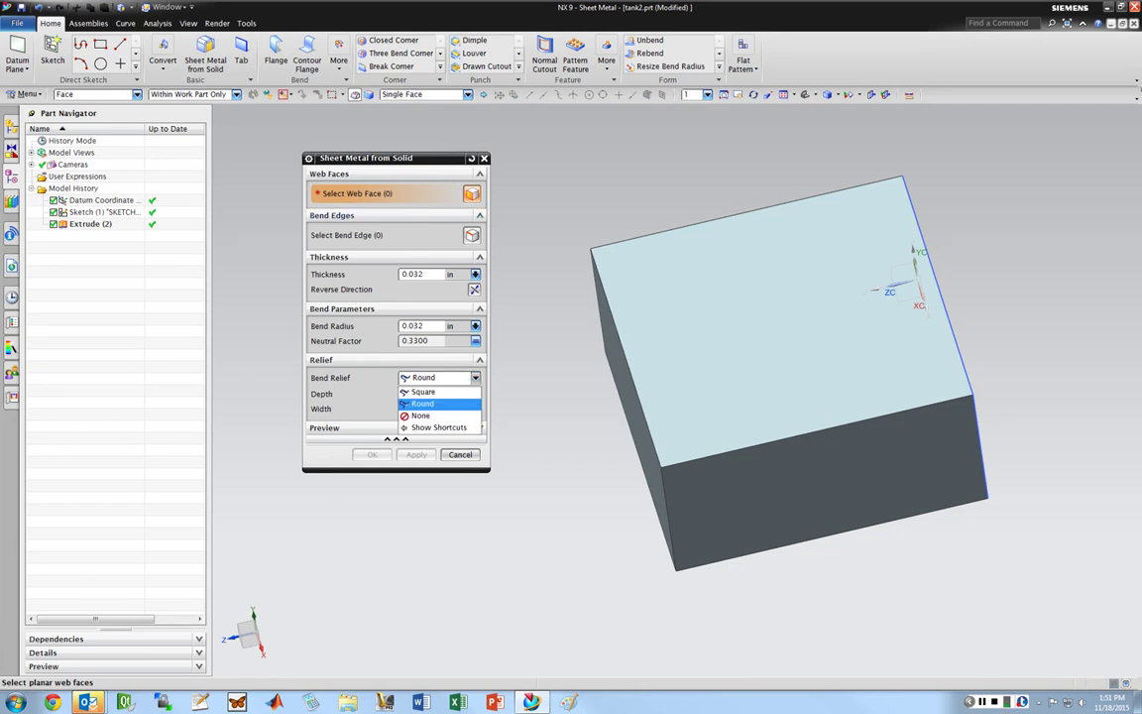
left_click(416, 404)
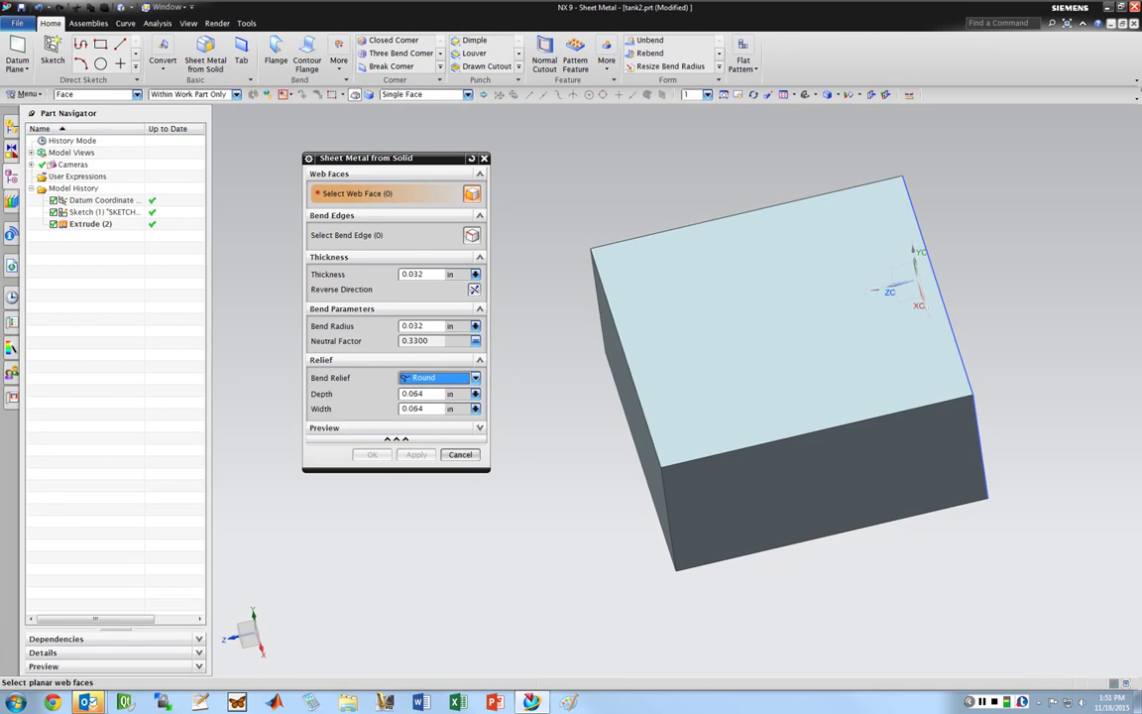
- Select the block's bottom face, the adjoining side face away from the origin and the top face as web faces
middle_click_drag(570, 193, 529, 147)
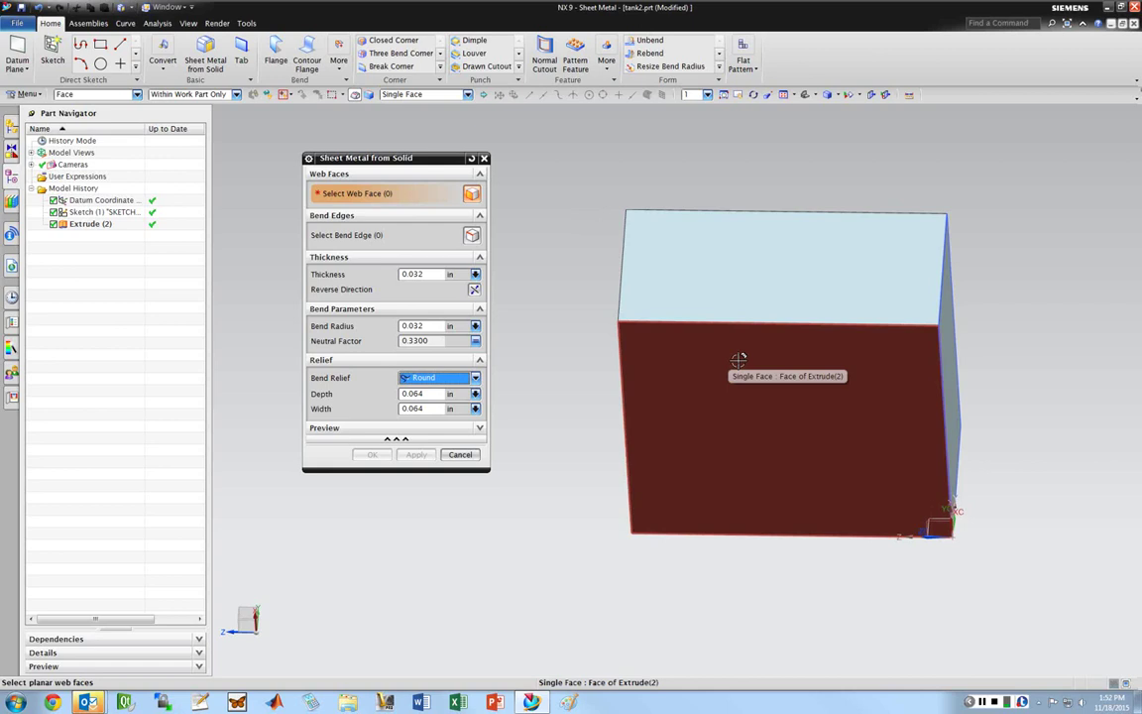
left_click(742, 359)
middle_click_drag(814, 199, 781, 287)
left_click(777, 291)
middle_click_drag(815, 215, 798, 263)
left_click(798, 262)
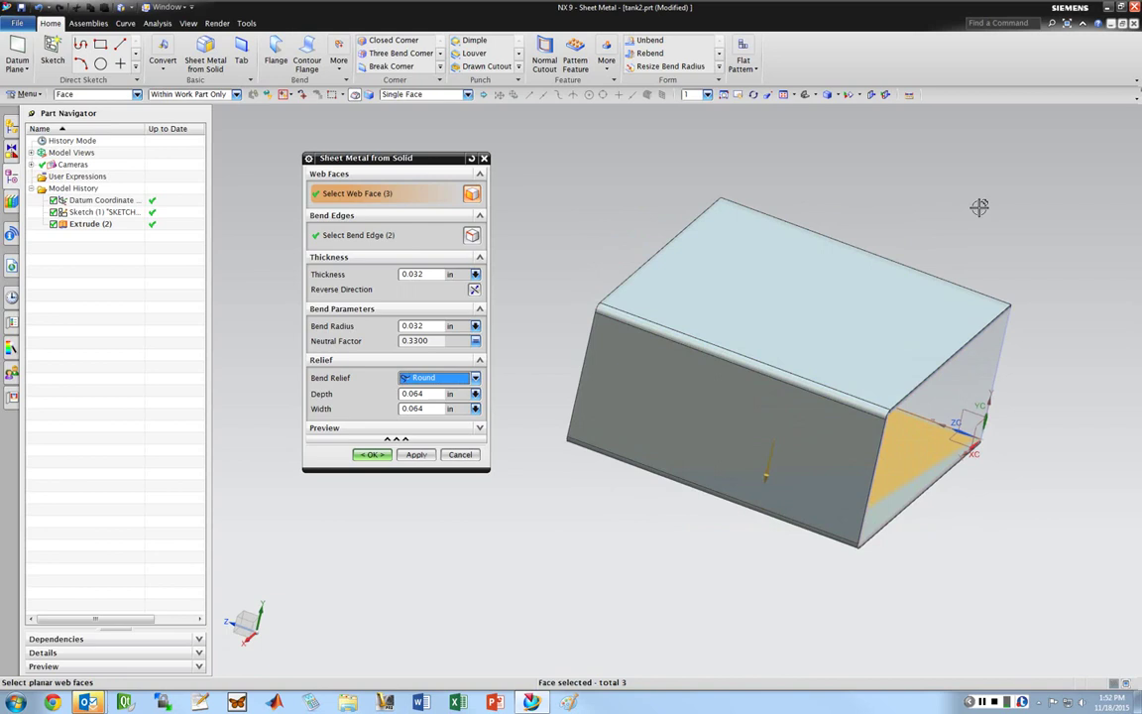
- Try the reversed thickness direction on the three web faces and switch it back
mouse_move(882, 189)
middle_mouse_down()
mouse_move(912, 237)
mouse_move(912, 182)
mouse_move(859, 194)
mouse_move(875, 184)
middle_mouse_up()
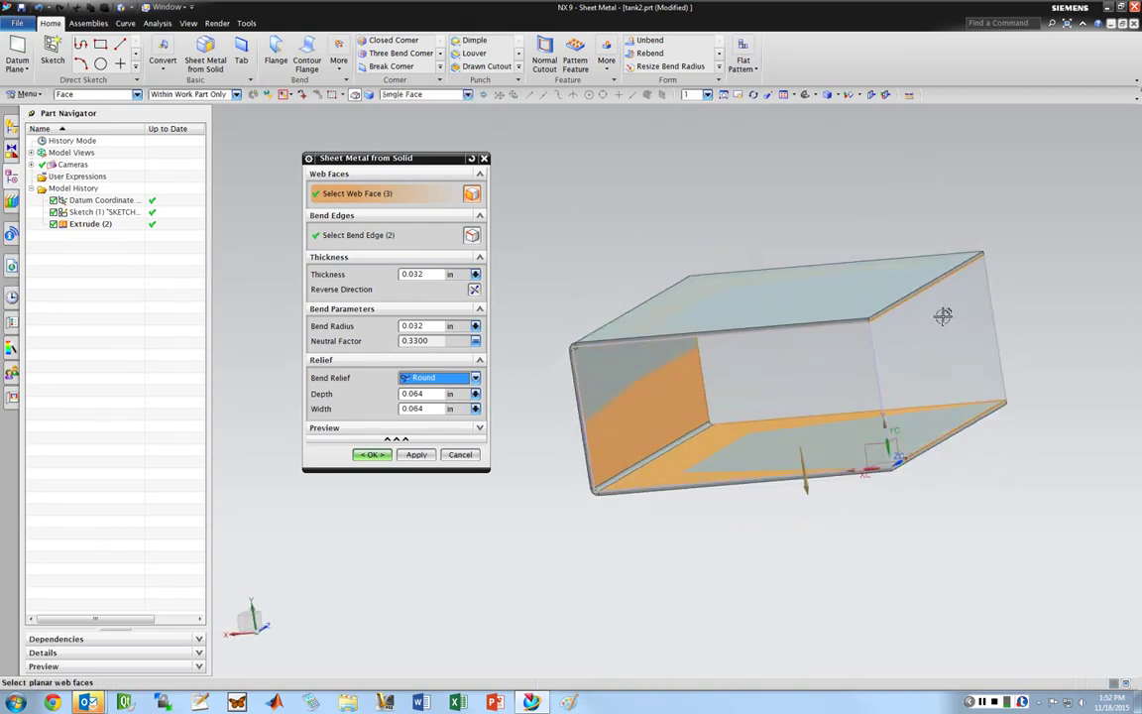
scroll(926, 329, "up", 4)
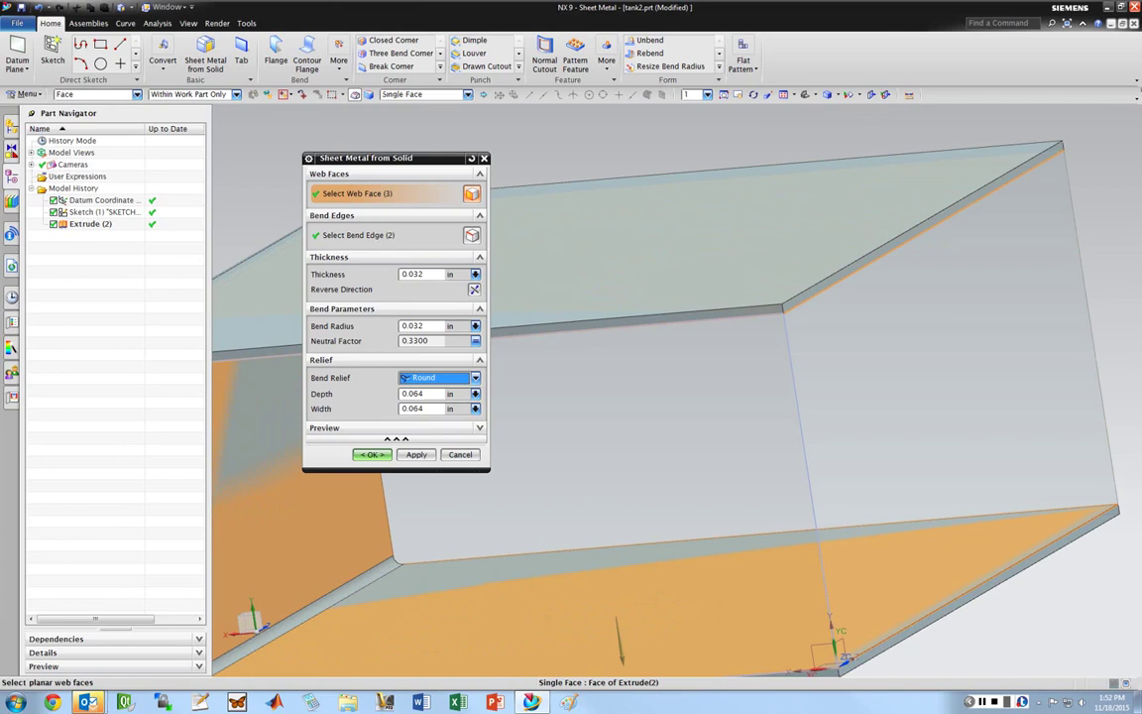
left_click(474, 289)
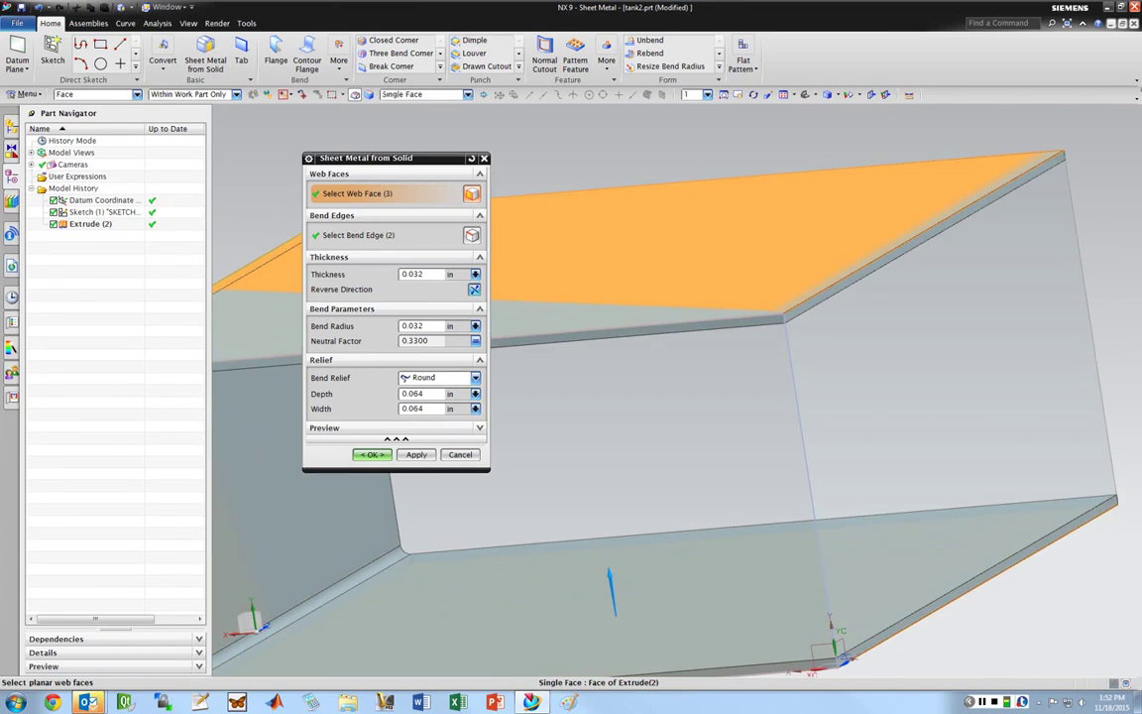
left_click(474, 288)
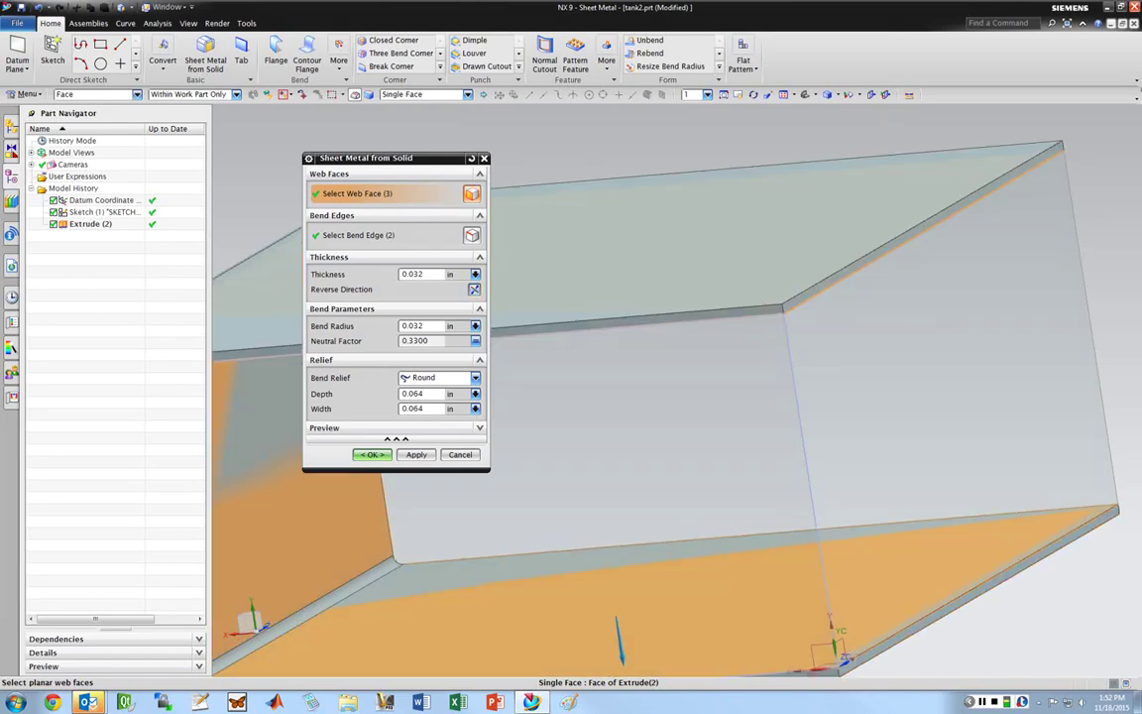
- Add the open end face at the coordinate origin as a web face, with its bottom edge as the bend edge
scroll(245, 317, "down", 5)
middle_click_drag(265, 283, 286, 278)
left_click_drag(369, 157, 688, 157)
mouse_move(600, 201)
middle_mouse_down()
mouse_move(563, 199)
mouse_move(586, 189)
middle_mouse_up()
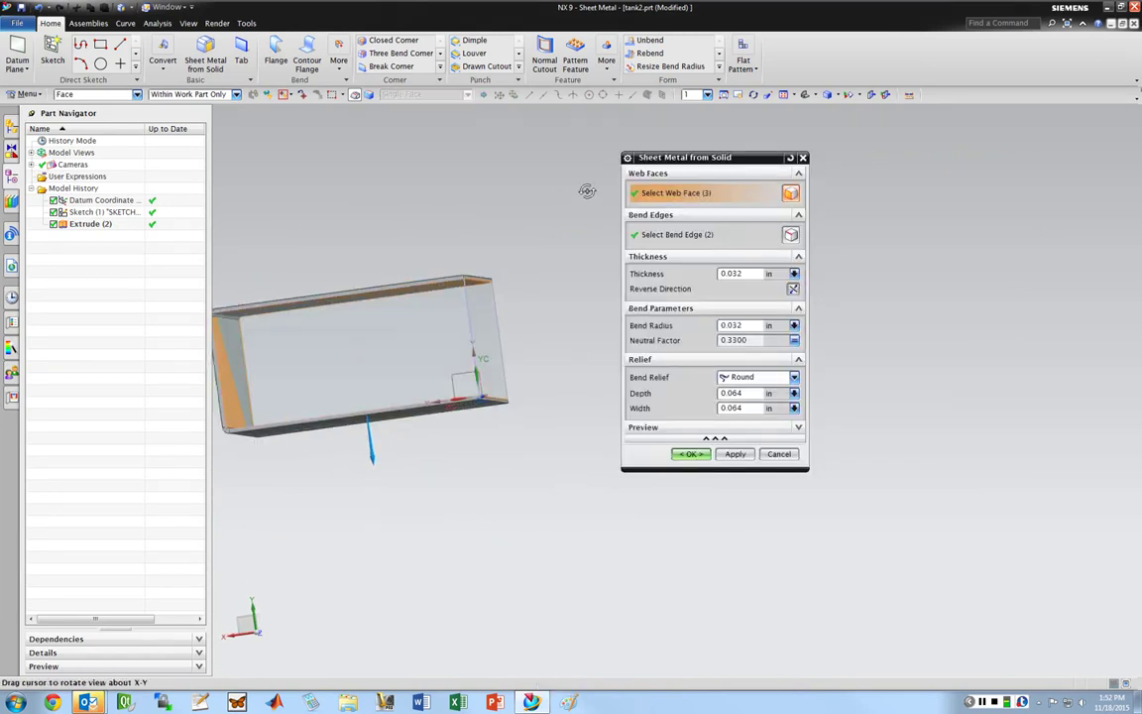
left_click(376, 334)
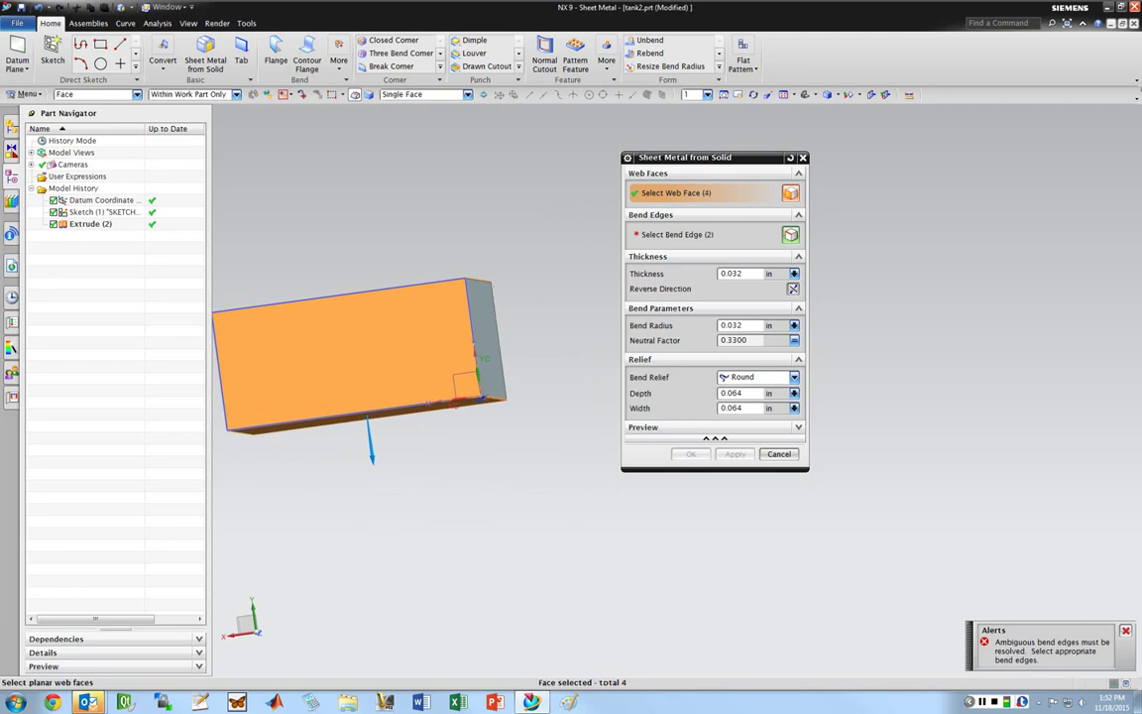
middle_click_drag(401, 163, 433, 245)
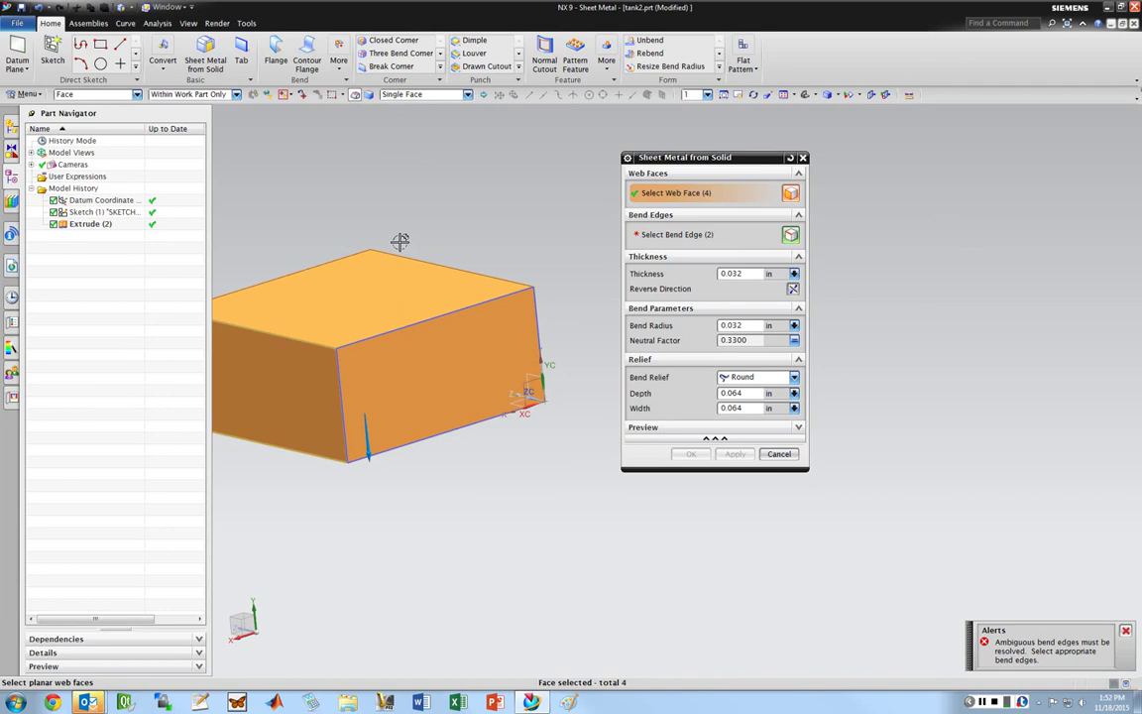
left_click(677, 234)
scroll(485, 183, "up", 1)
middle_click_drag(497, 187, 422, 147)
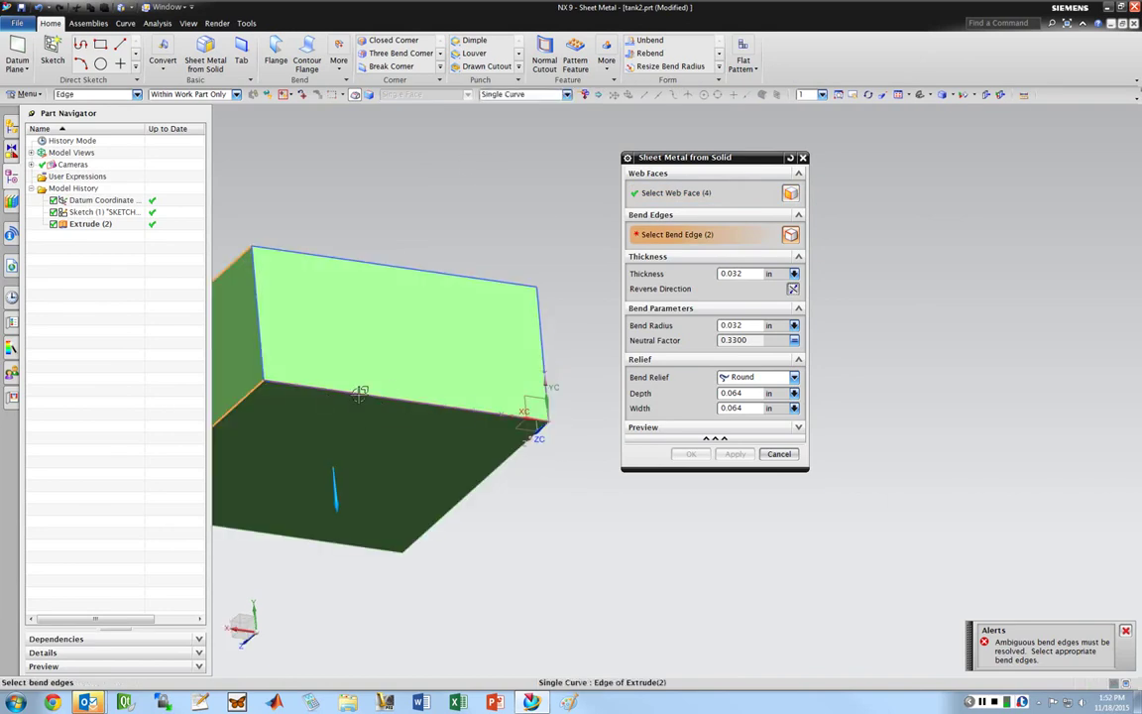
left_click(359, 394)
- Add the opposite open end face as a web face and choose its bottom edge as the bend edge
middle_click_drag(514, 256, 382, 264)
left_click(698, 193)
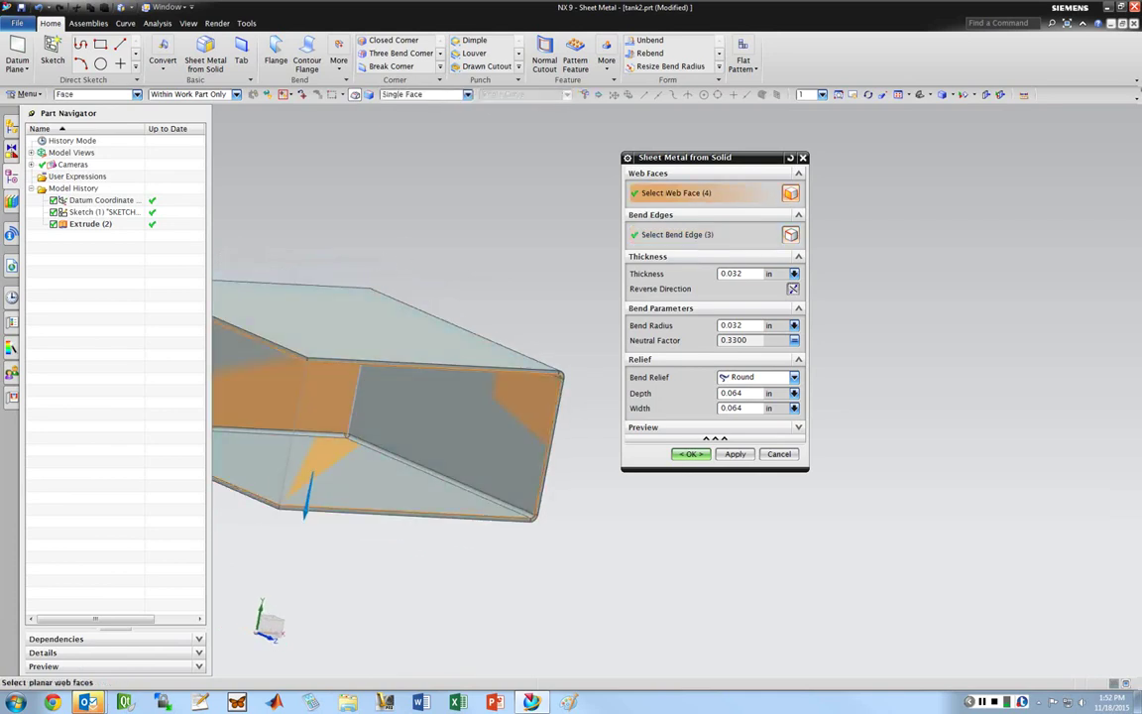
left_click(433, 426)
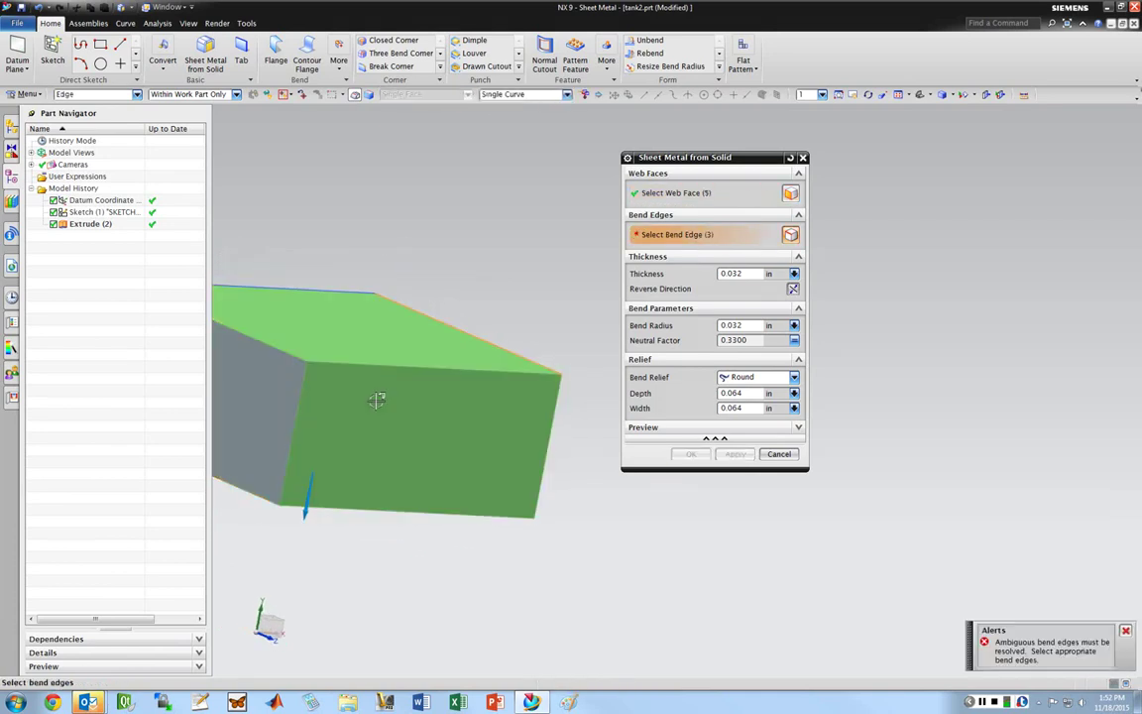
left_click(387, 510)
- Add the last open side face with its bottom edge as the bend edge, and create the sheet metal body
middle_click_drag(378, 318, 470, 287)
middle_click(448, 320)
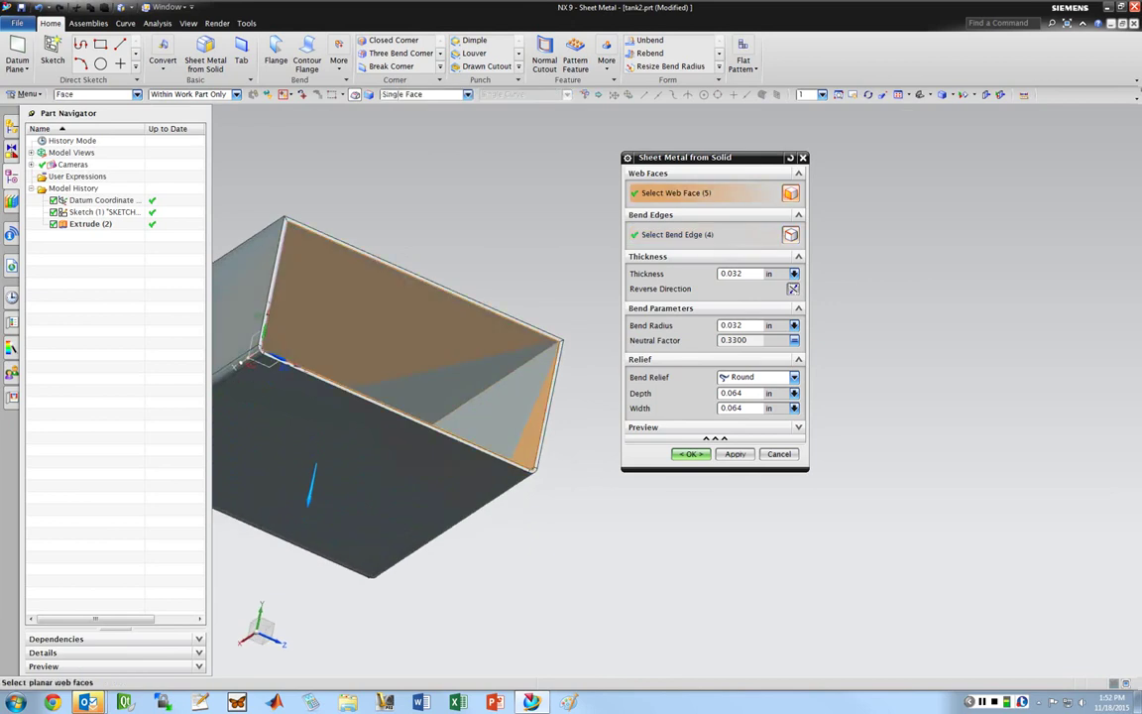
left_click(447, 319)
middle_click(420, 413)
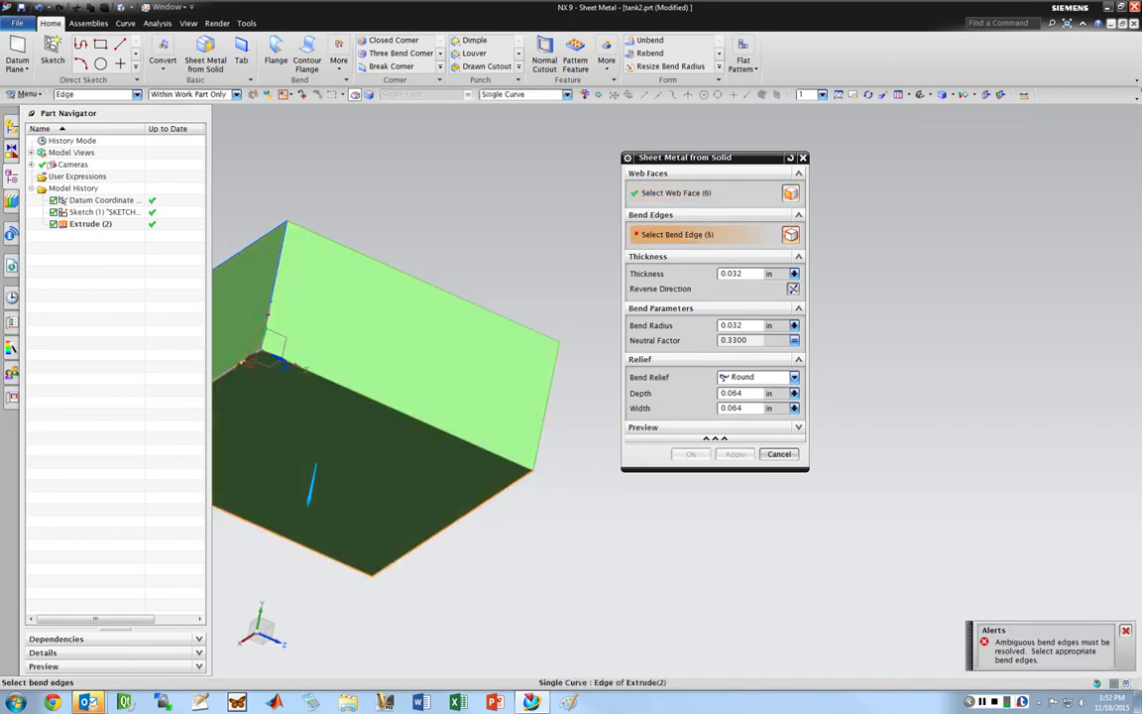
left_click(420, 415)
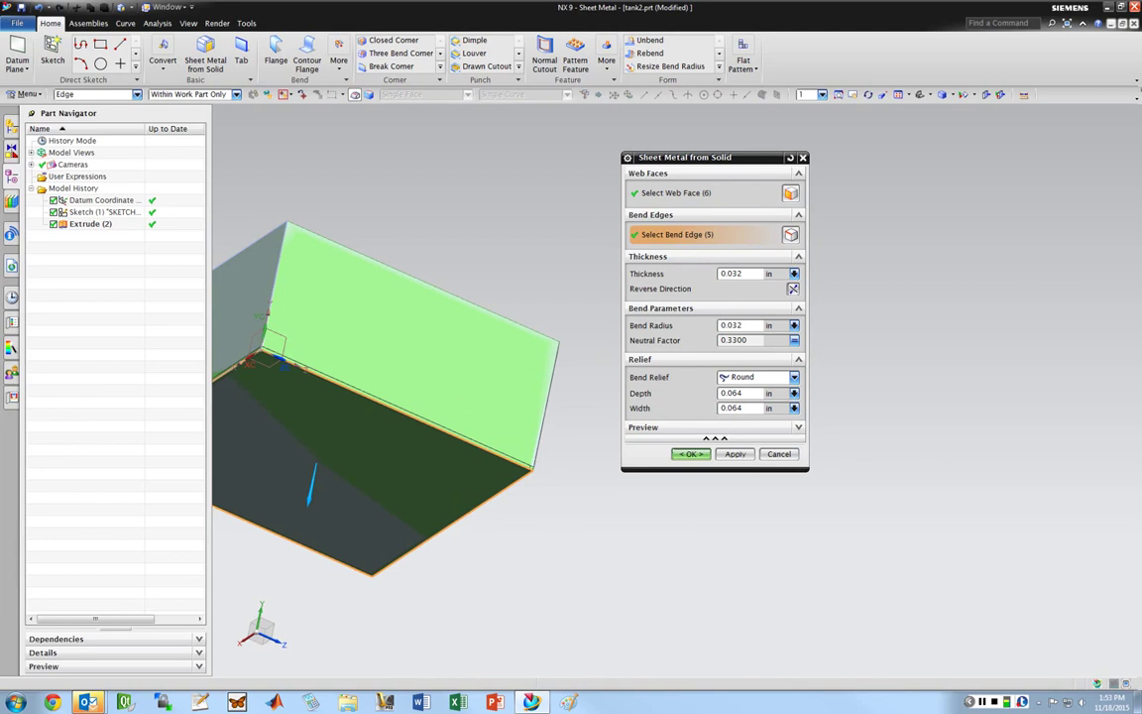
left_click(691, 453)
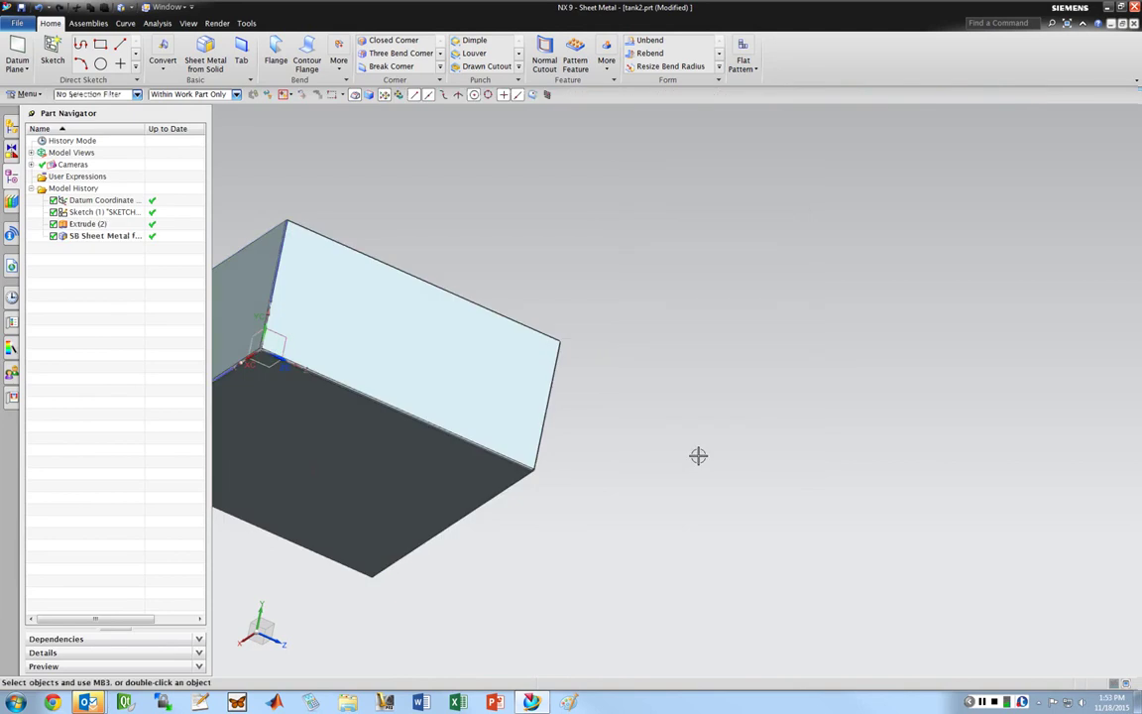
- Examine the corners, bends and open seams of the converted sheet metal box
scroll(411, 349, "down", 3)
middle_click_drag(291, 330, 520, 247)
scroll(438, 308, "up", 5)
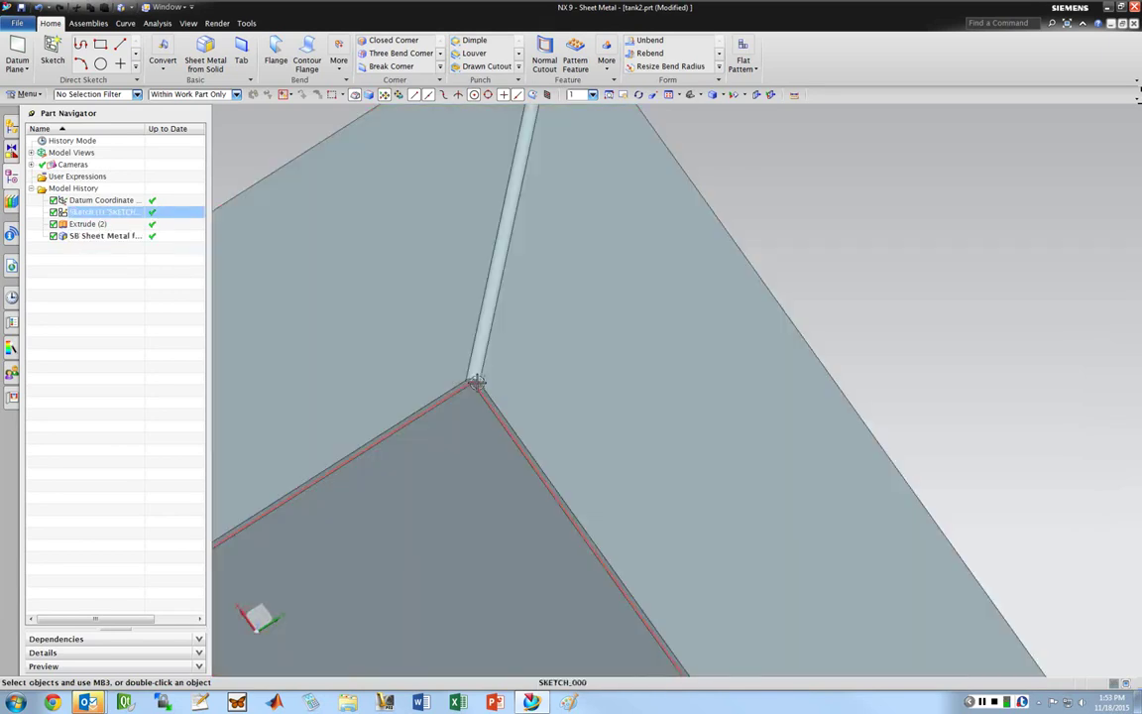
scroll(477, 383, "down", 4)
mouse_move(669, 352)
middle_mouse_down()
mouse_move(584, 272)
mouse_move(518, 293)
mouse_move(423, 258)
mouse_move(395, 293)
mouse_move(464, 246)
mouse_move(624, 247)
middle_mouse_up()
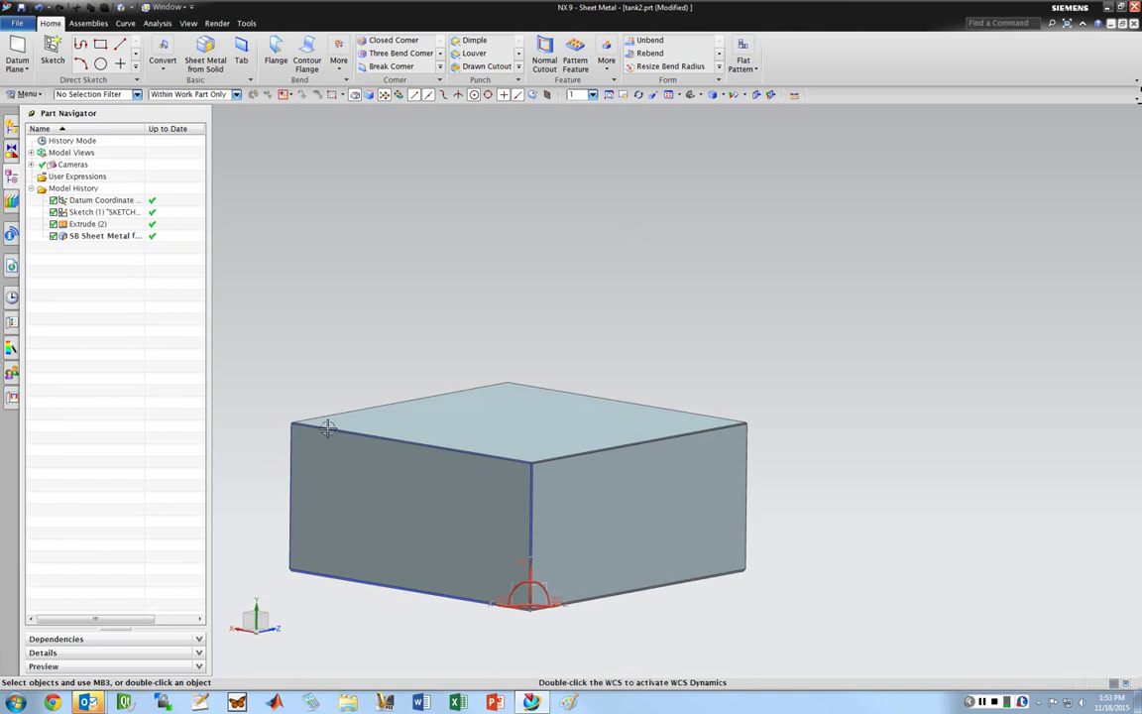
middle_click_drag(349, 308, 443, 322)
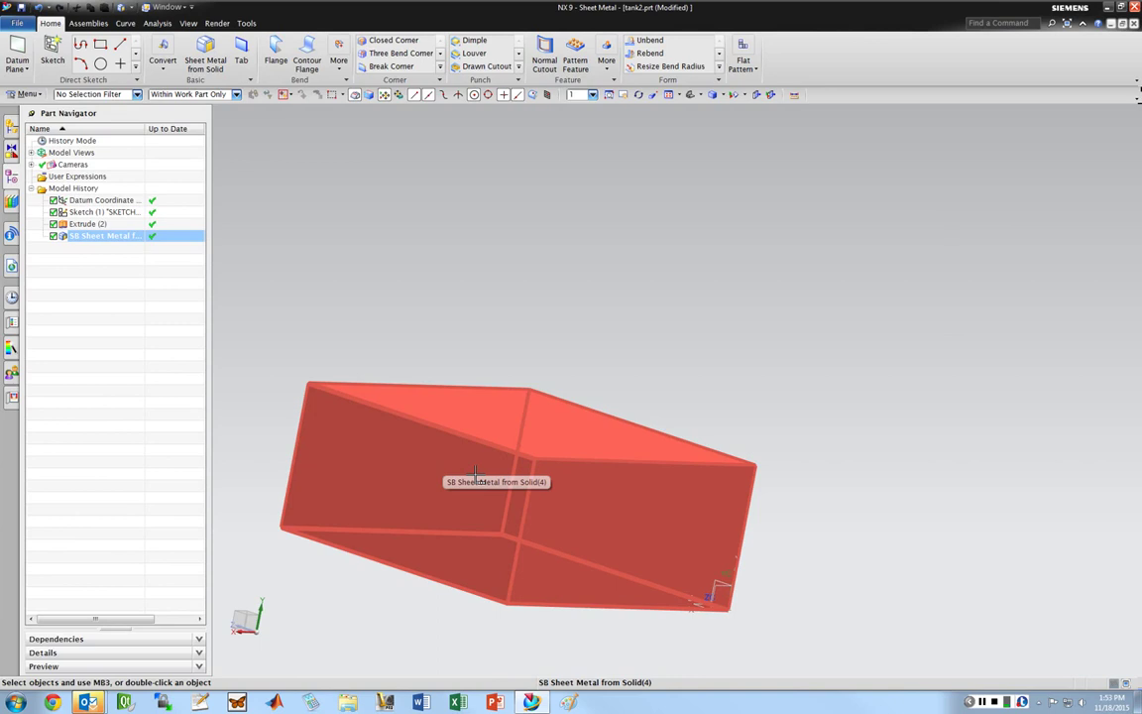
scroll(476, 473, "up", 3)
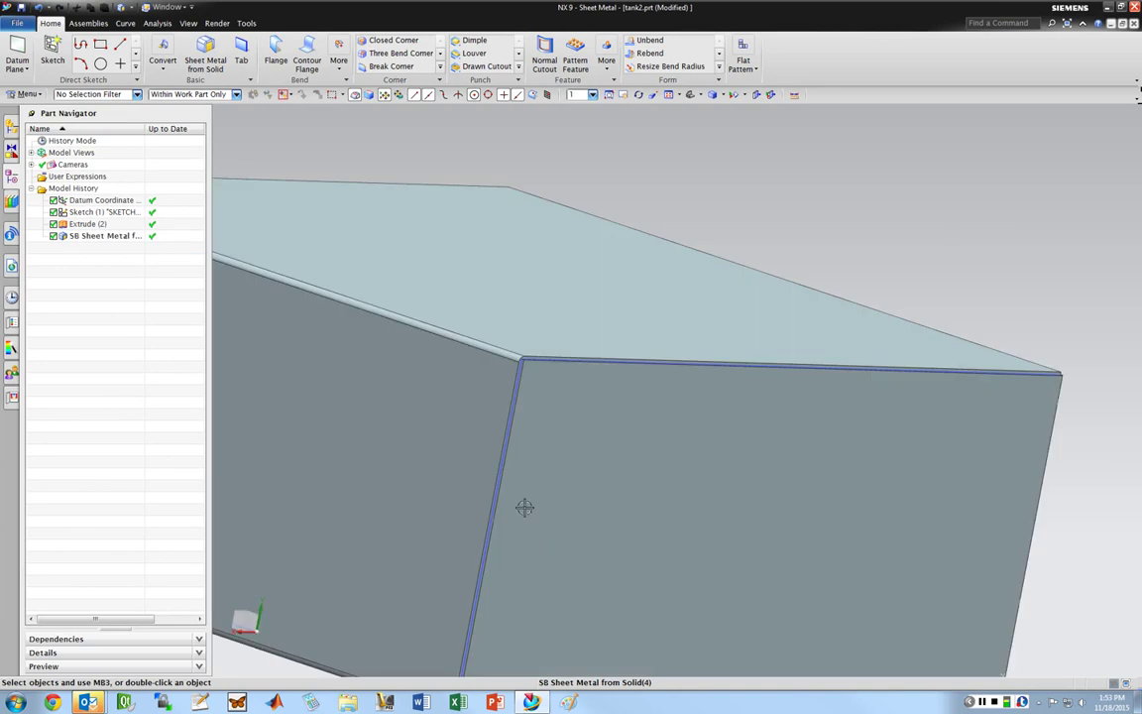
scroll(577, 417, "down", 4)
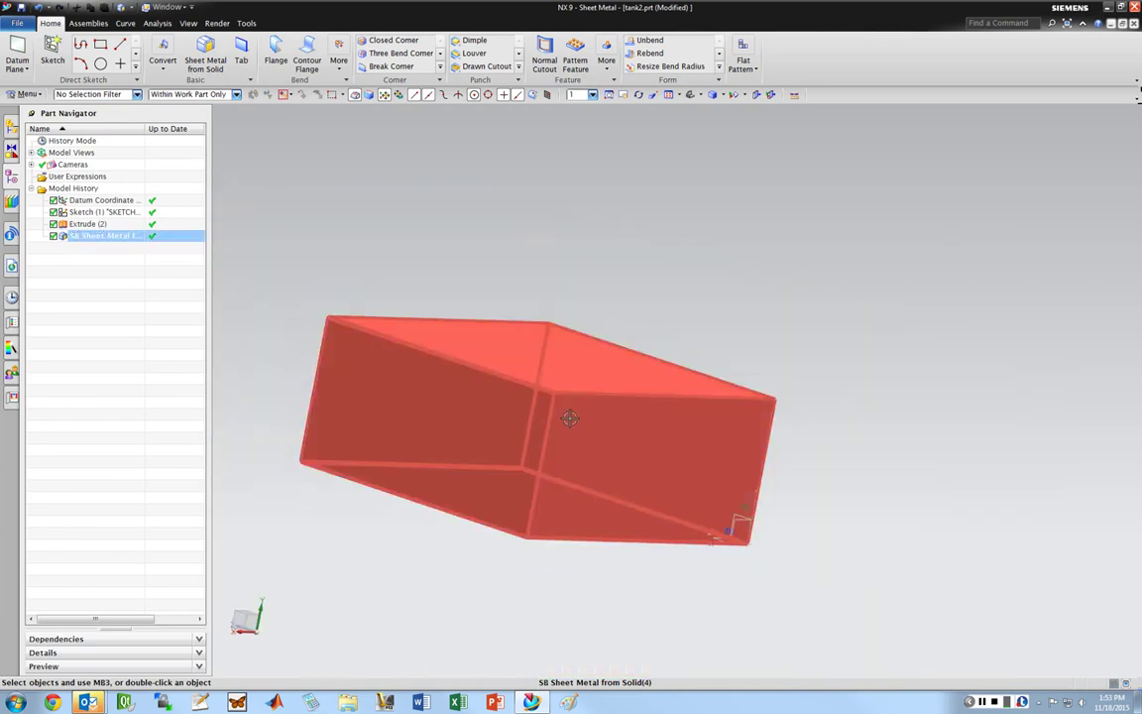
- Start a Flange and choose the end face's vertical edge at the open corner away from the origin as base edge
scroll(521, 439, "up", 2)
scroll(464, 487, "down", 2)
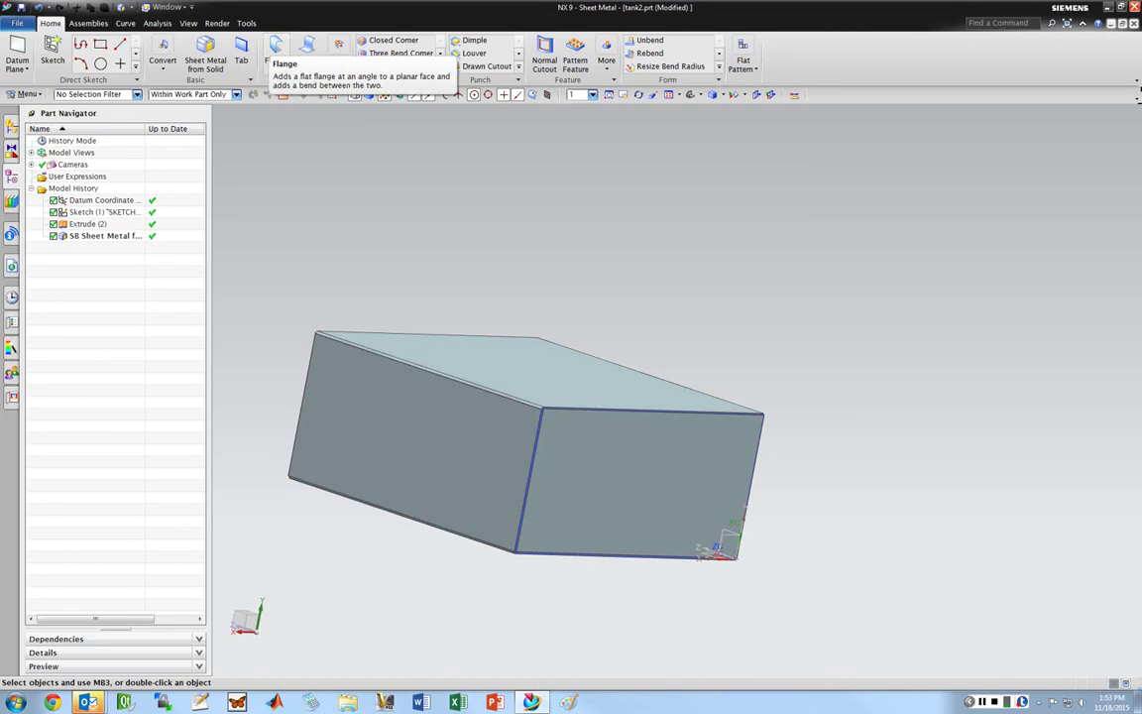
left_click(276, 48)
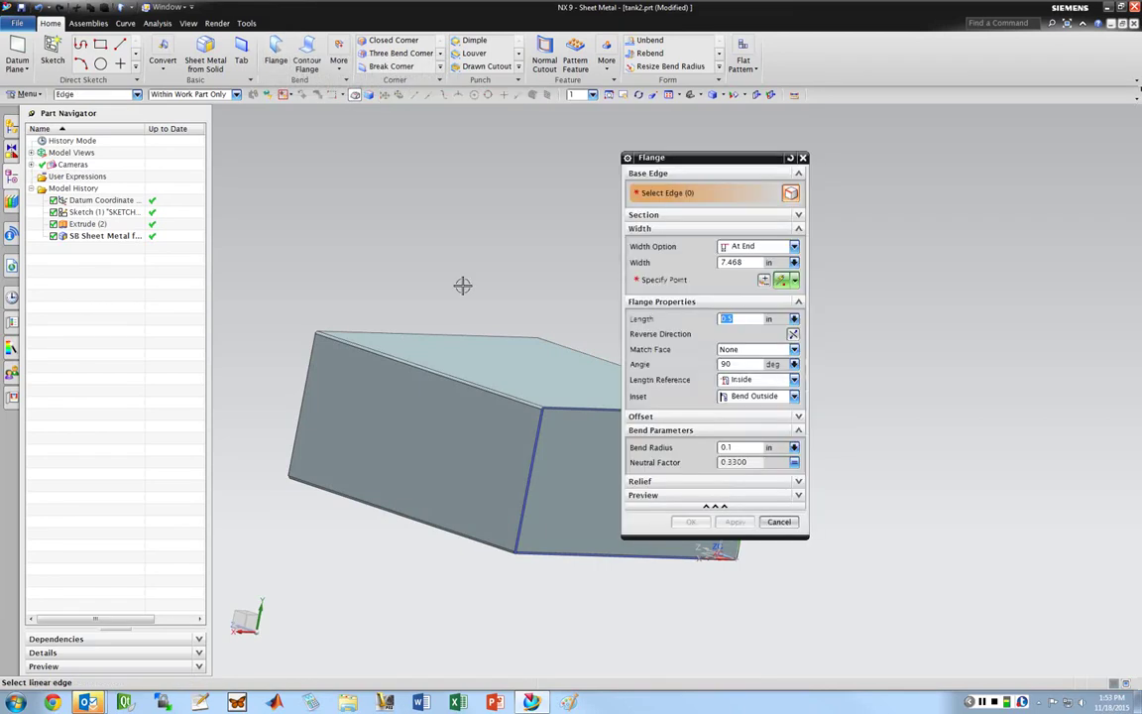
mouse_move(463, 285)
middle_mouse_down()
mouse_move(467, 261)
mouse_move(457, 267)
middle_mouse_up()
scroll(458, 269, "up", 1)
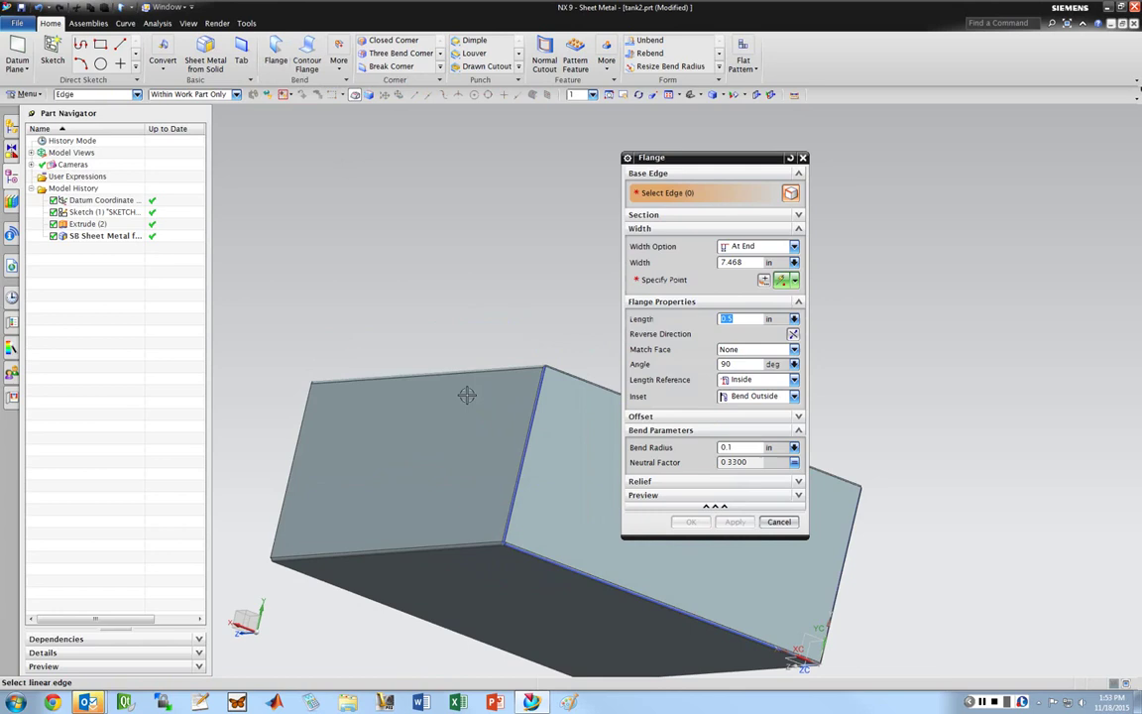
scroll(530, 490, "up", 2)
scroll(529, 491, "down", 2)
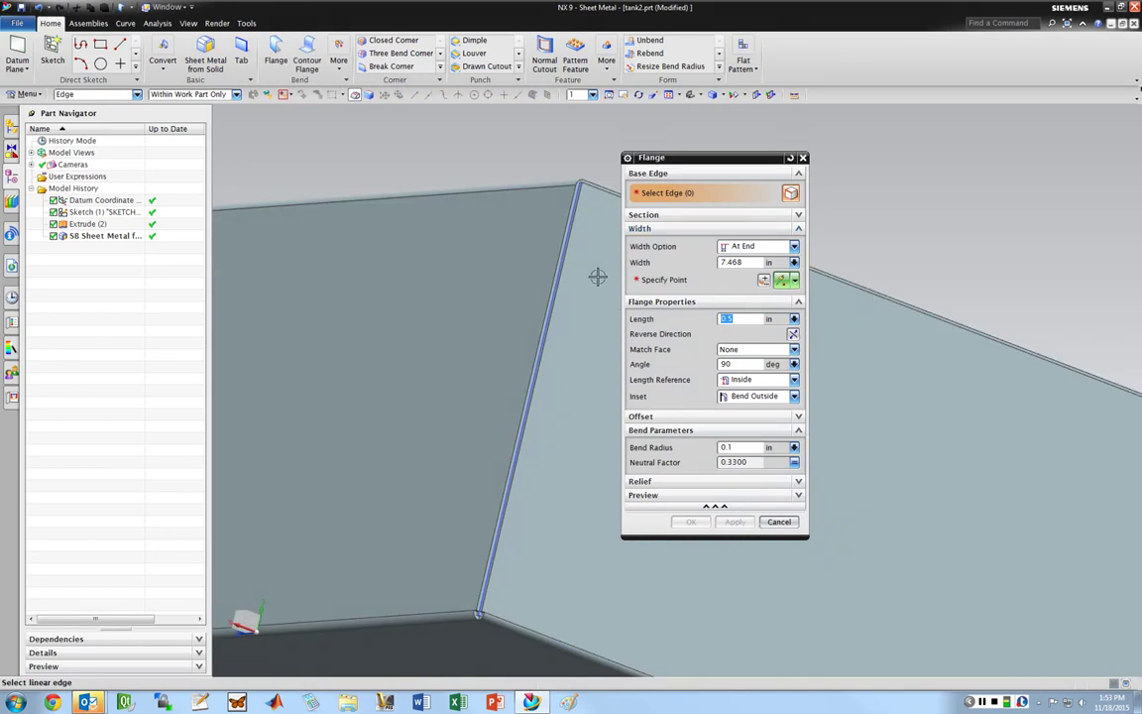
scroll(589, 270, "down", 1)
scroll(589, 271, "up", 2)
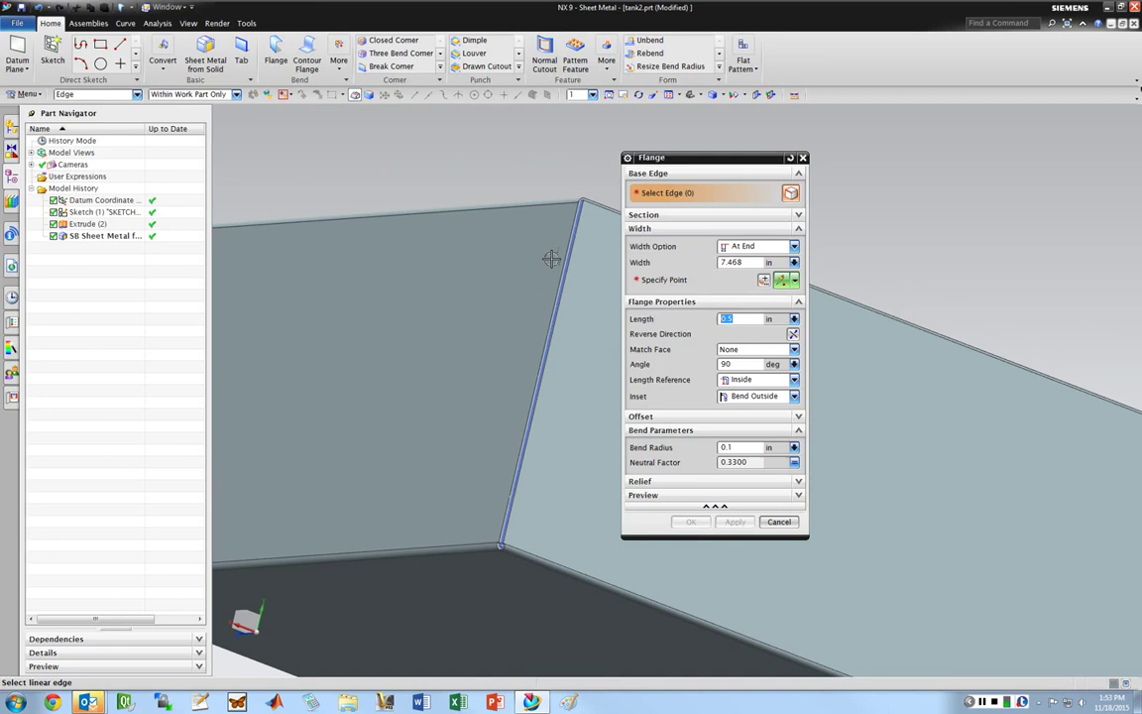
scroll(551, 259, "up", 3)
middle_click_drag(566, 178, 540, 188)
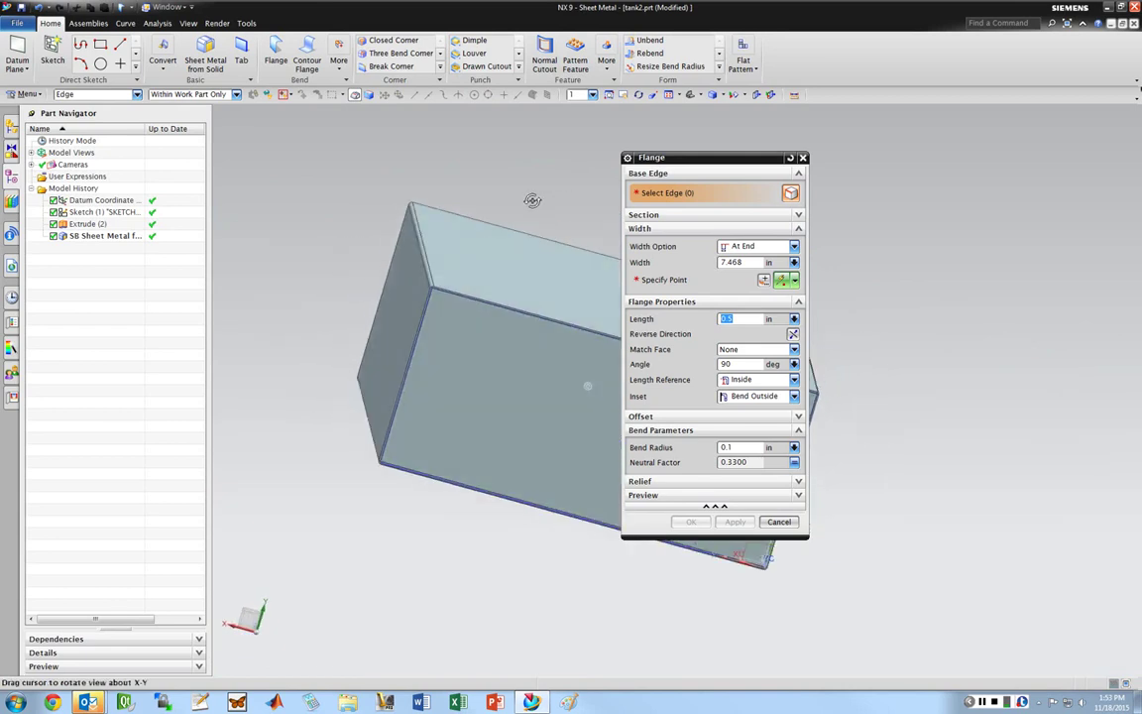
middle_click_drag(533, 201, 353, 313)
scroll(397, 337, "up", 6)
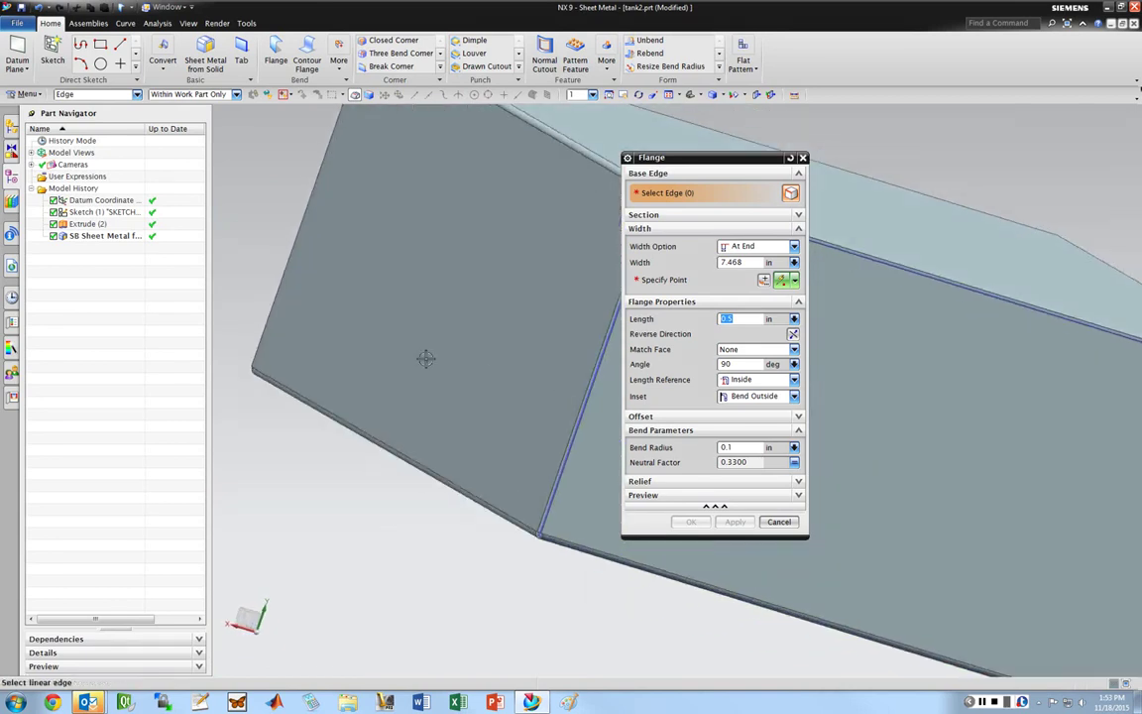
middle_click_drag(487, 354, 509, 335)
scroll(508, 333, "up", 2)
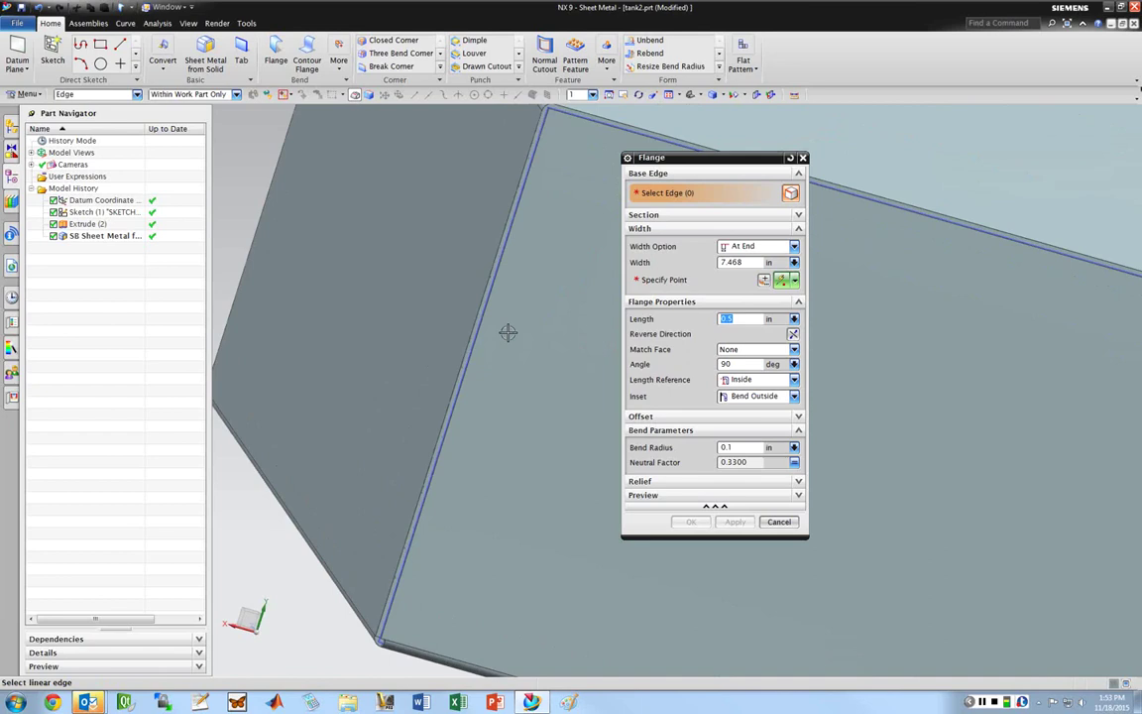
scroll(485, 317, "up", 2)
left_click(468, 306)
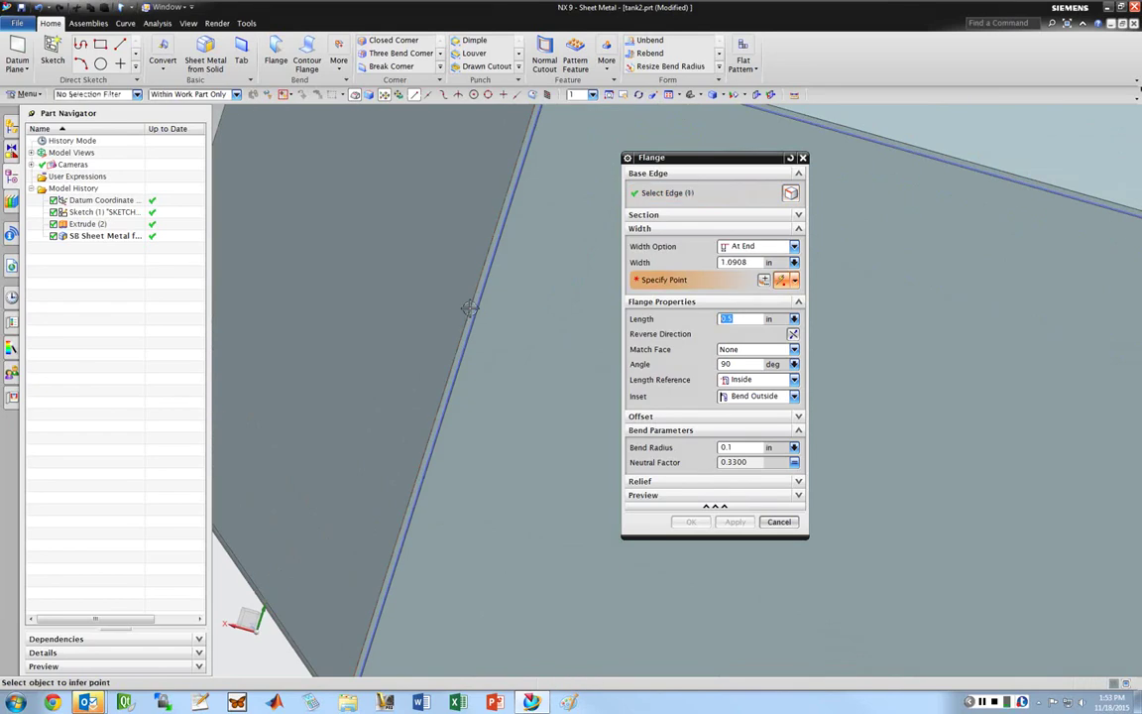
- Make the flange run the full width of the edge and reverse it so it folds over the adjacent long side face
scroll(469, 309, "down", 2)
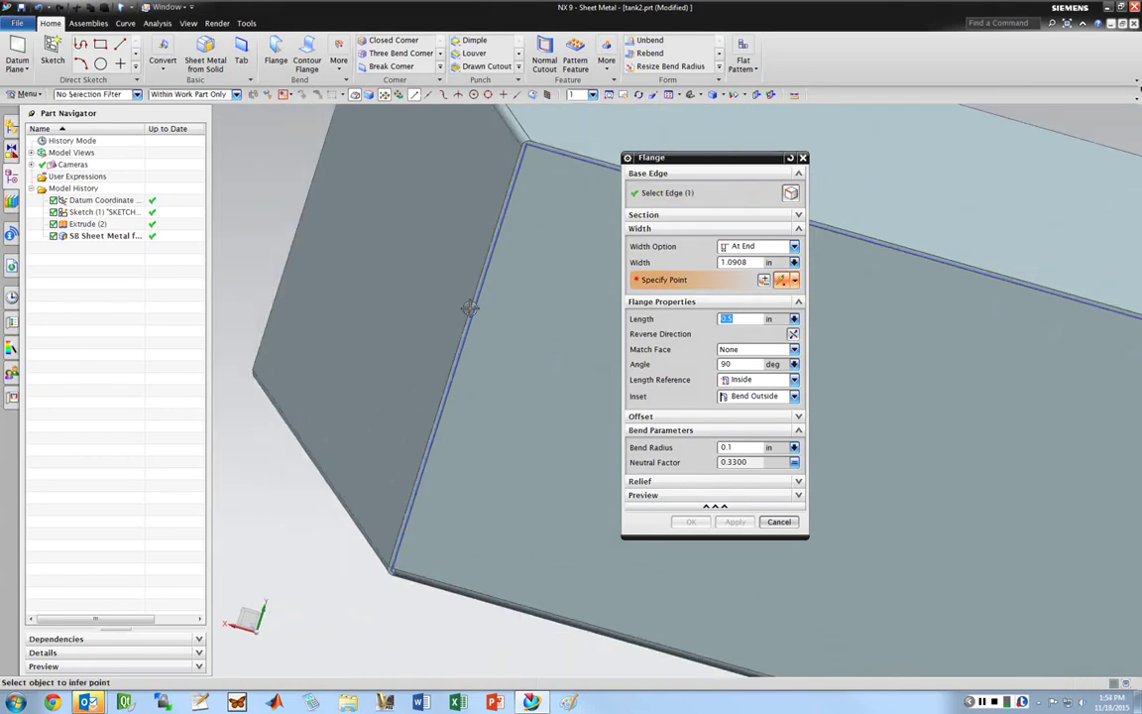
left_click(754, 246)
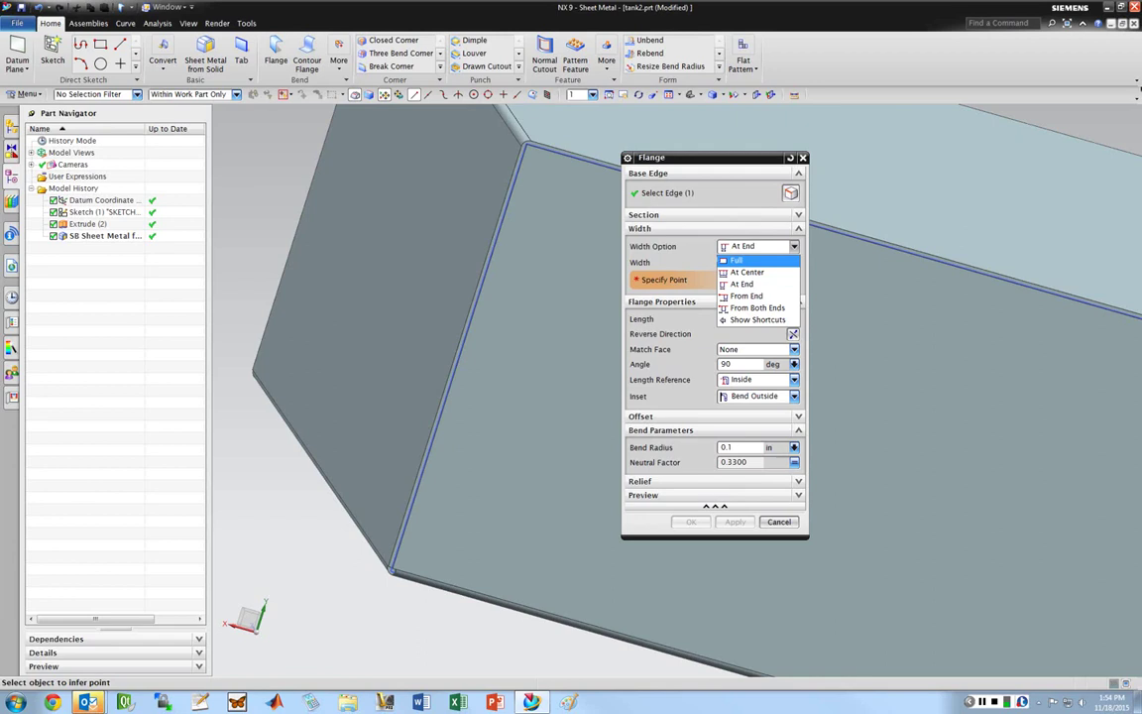
left_click(737, 260)
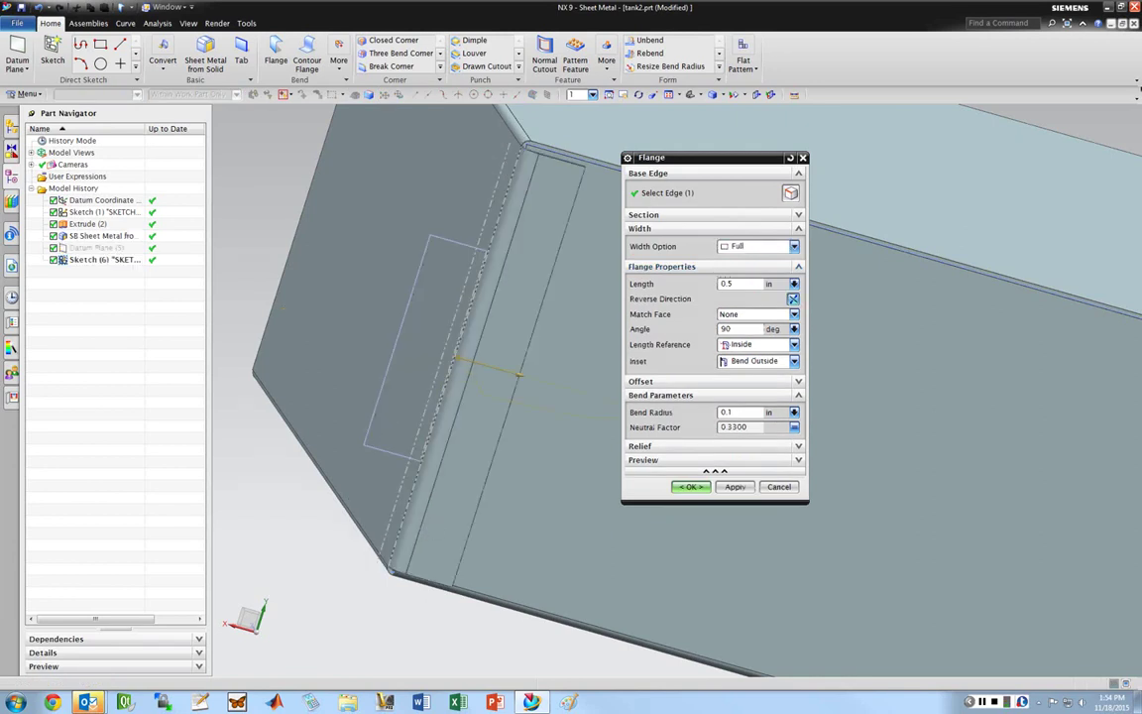
middle_click_drag(415, 230, 444, 254)
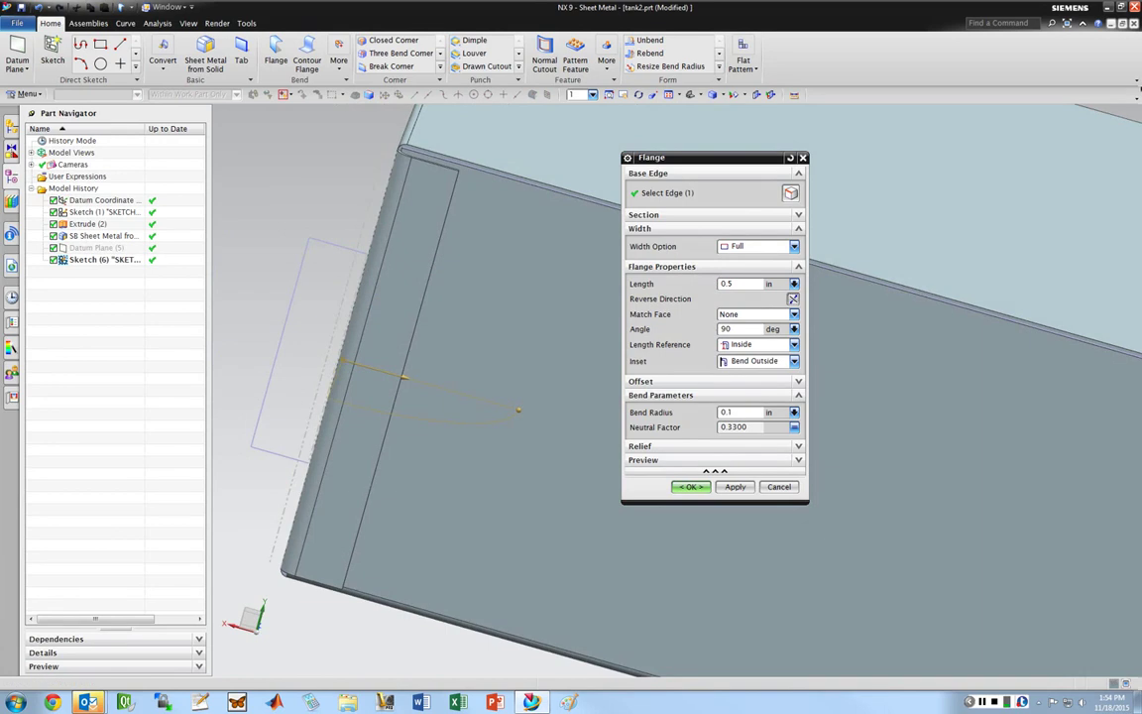
- Set the flange's bend radius to 0.032 in
middle_click_drag(505, 241, 426, 422)
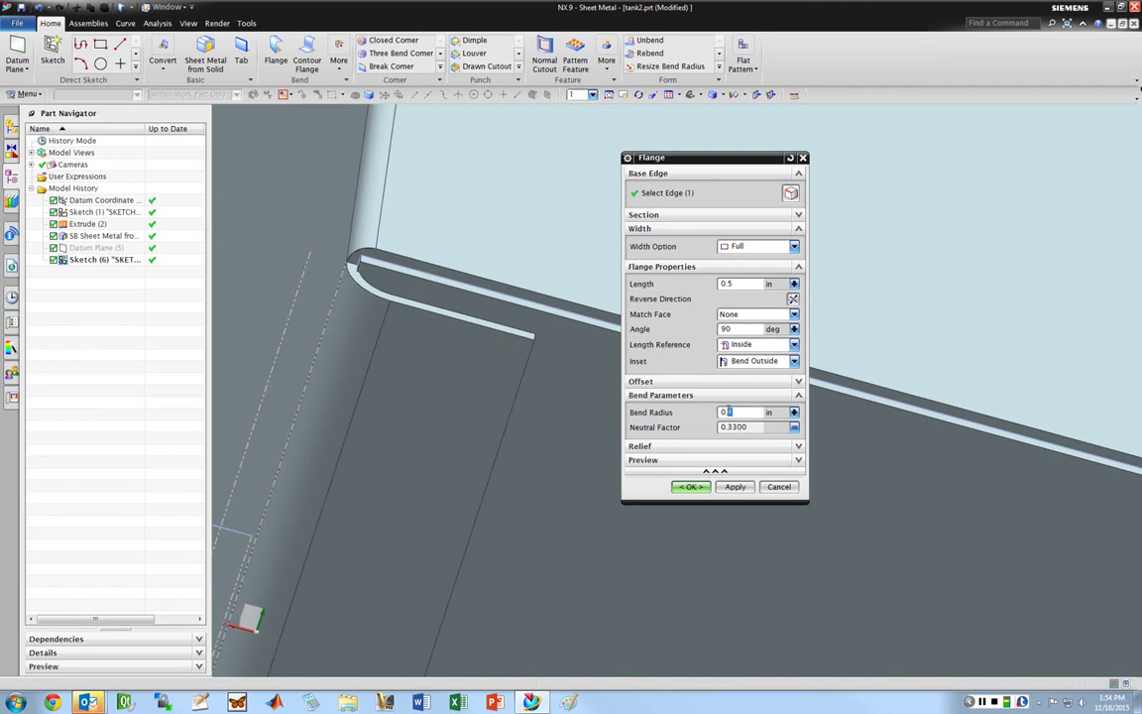
type("32")
left_click(744, 427)
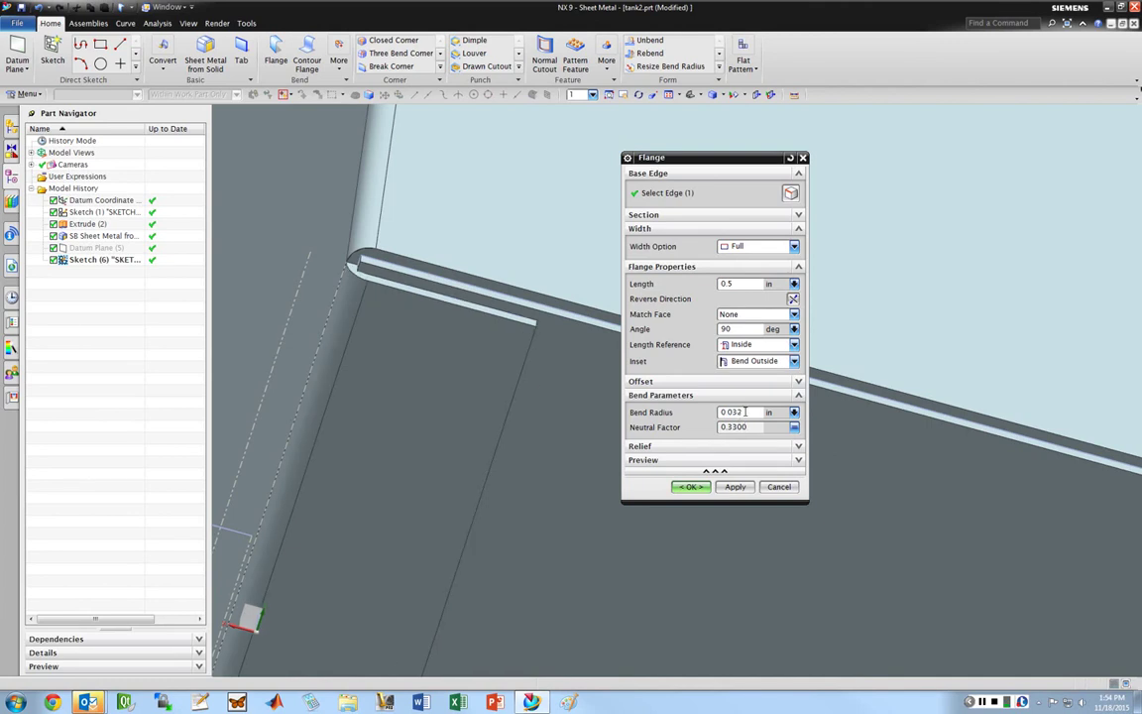
middle_click_drag(528, 388, 523, 400)
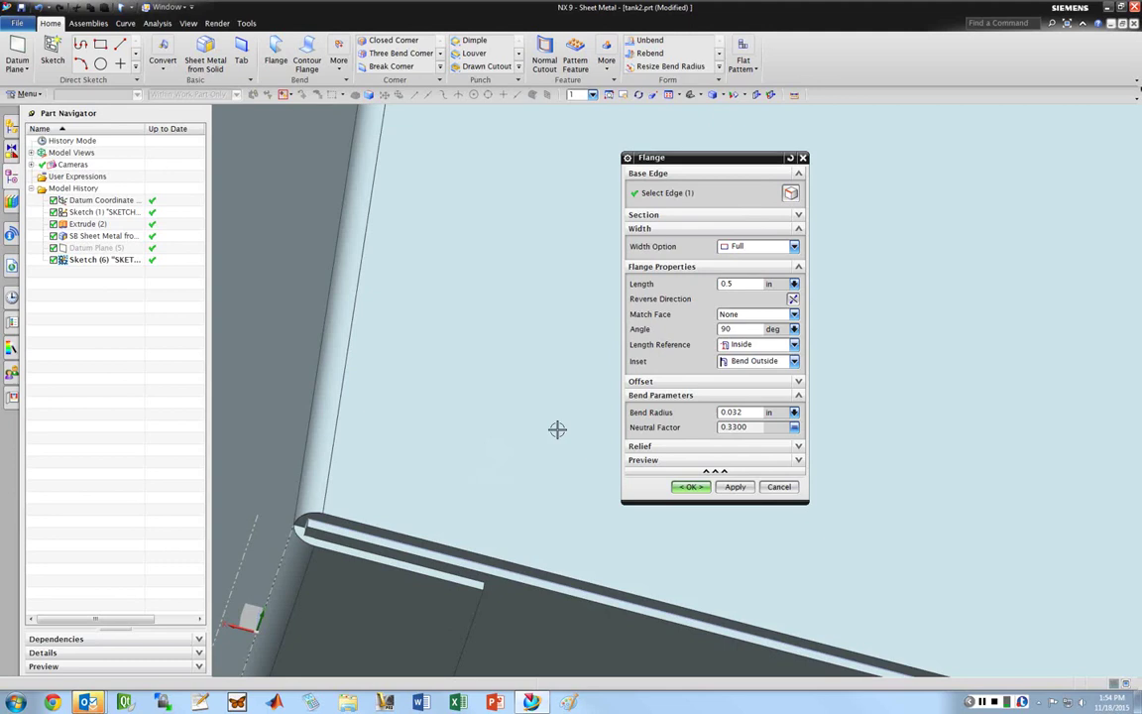
- Compare the Material Outside and Material Inside insets on the flange preview at the corner and restore the Bend Outside inset
middle_click_drag(591, 414, 339, 398)
scroll(347, 312, "down", 5)
scroll(339, 397, "down", 3)
scroll(339, 397, "up", 12)
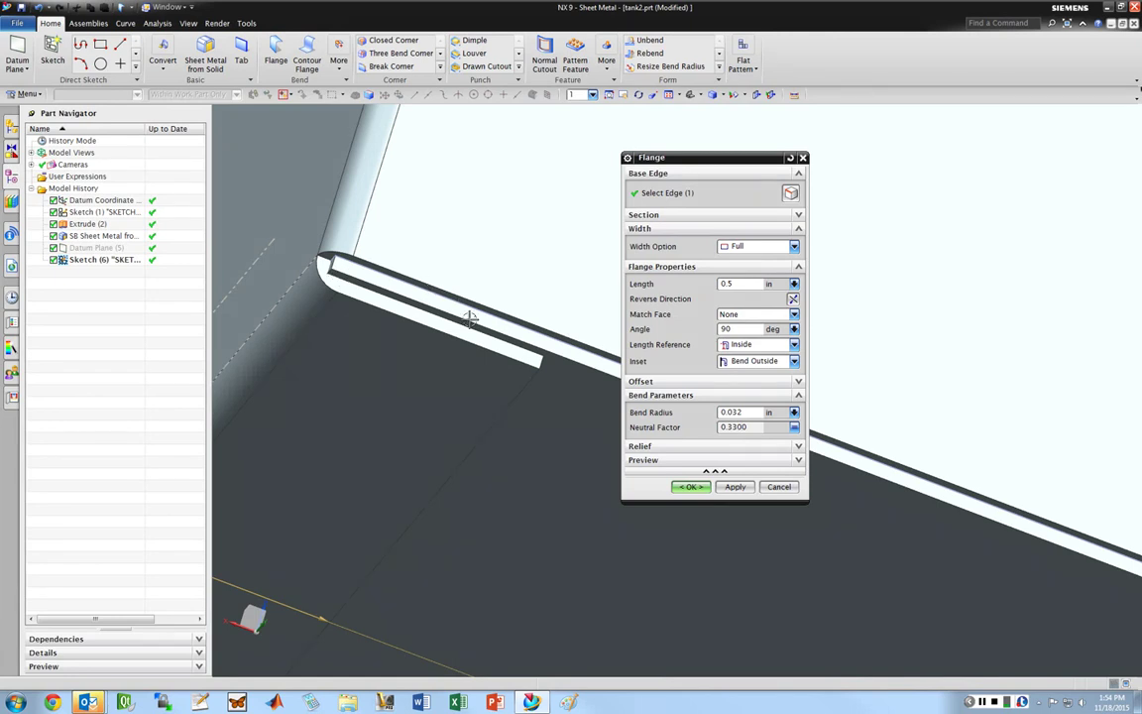
scroll(478, 328, "down", 4)
scroll(478, 328, "up", 3)
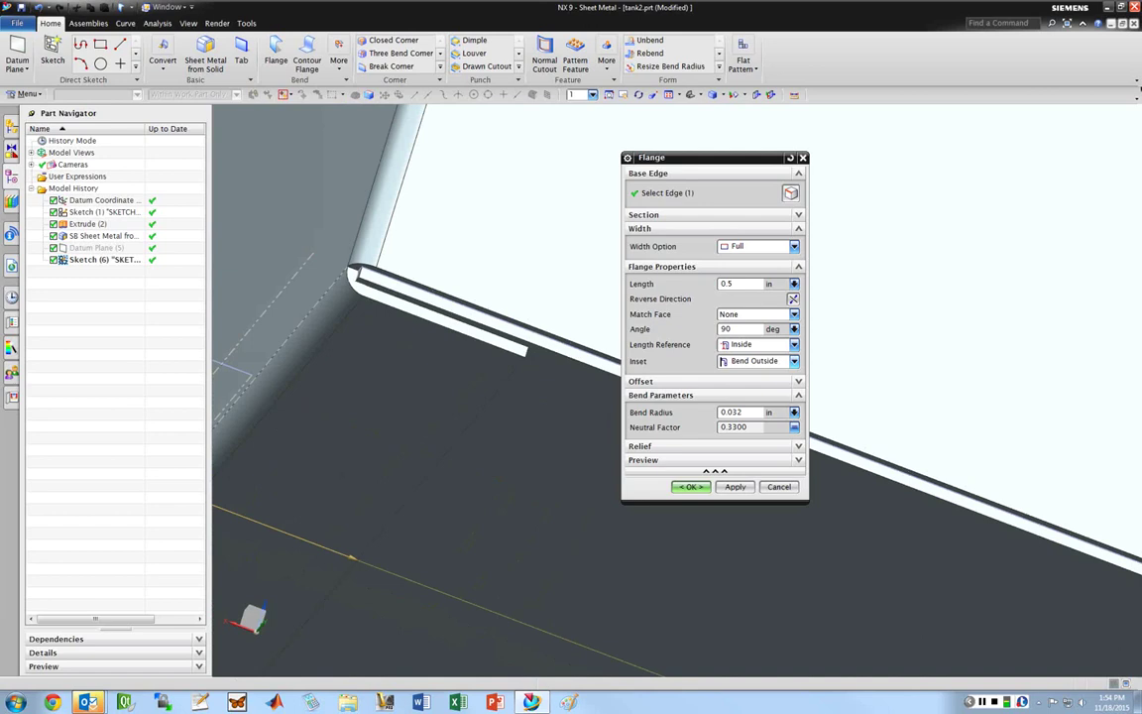
left_click(756, 361)
left_click(759, 387)
left_click(756, 361)
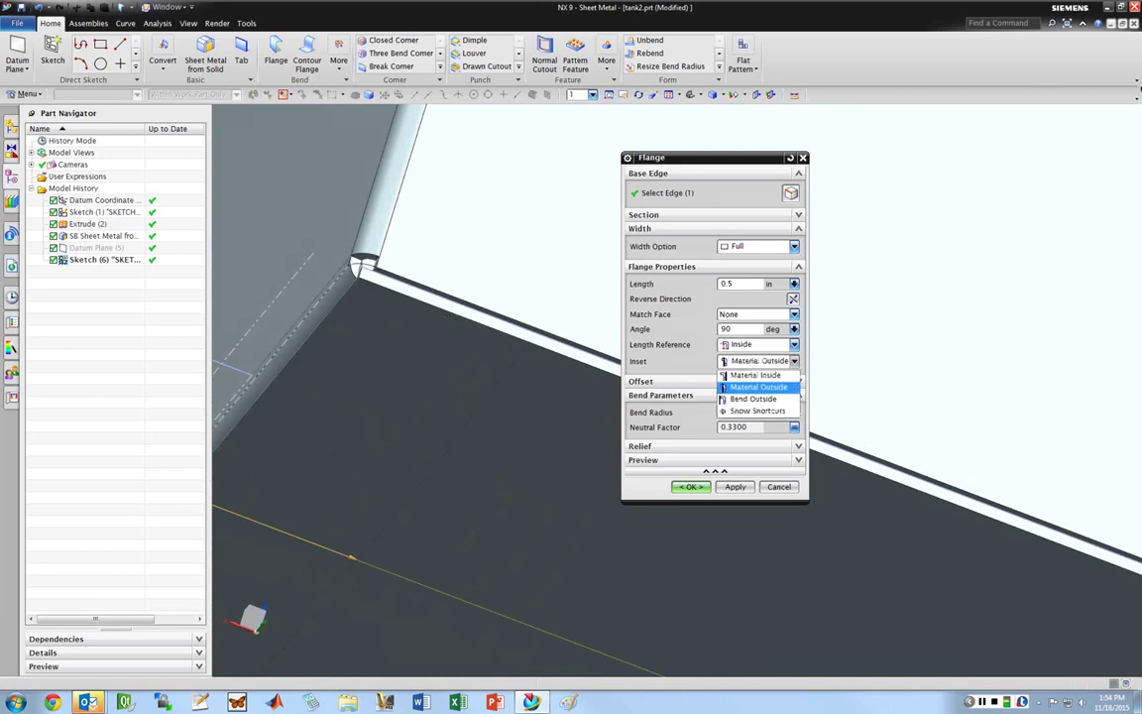
left_click(756, 375)
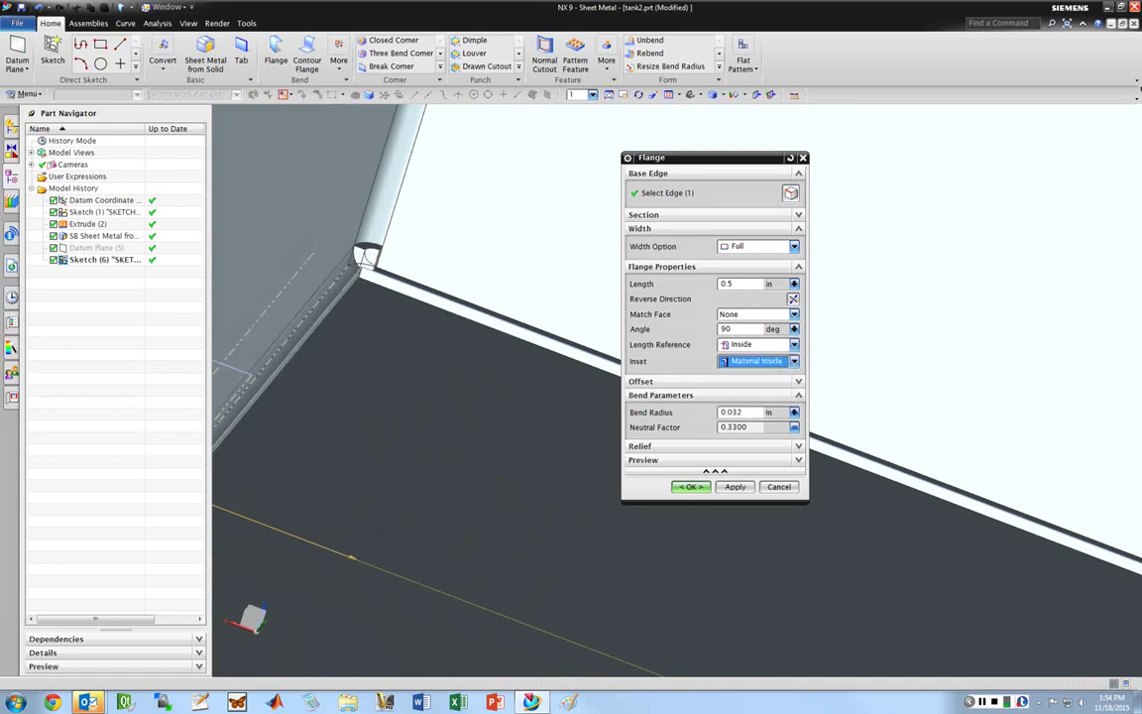
middle_click_drag(406, 319, 456, 319)
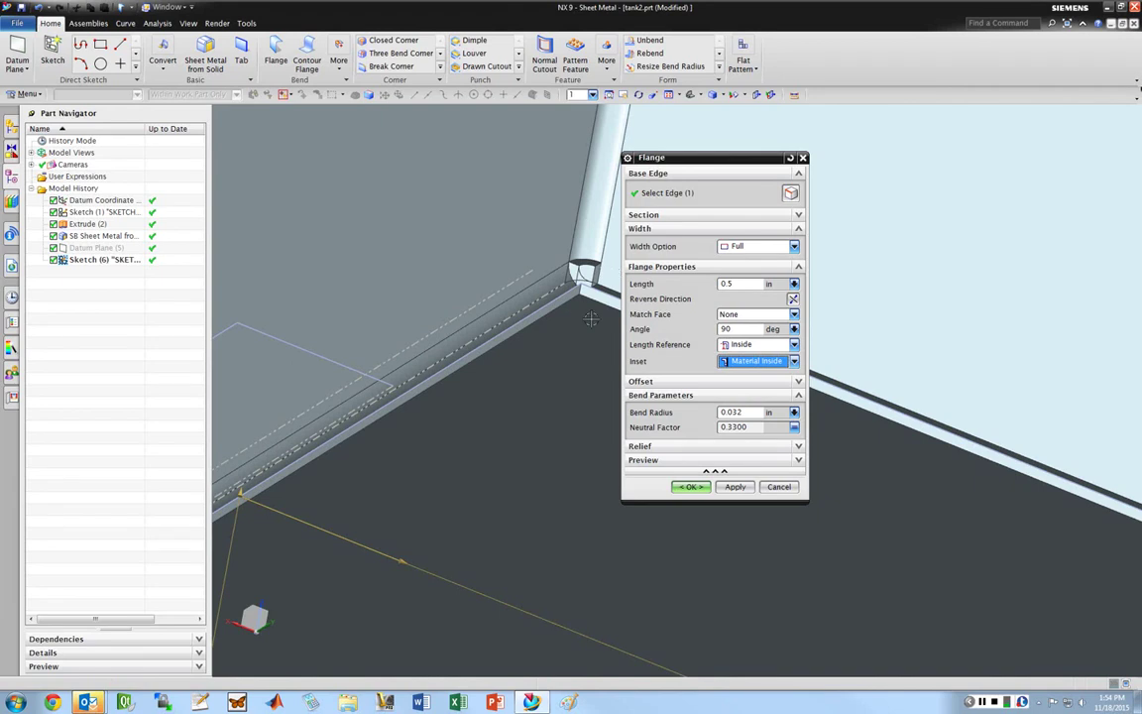
left_click(756, 361)
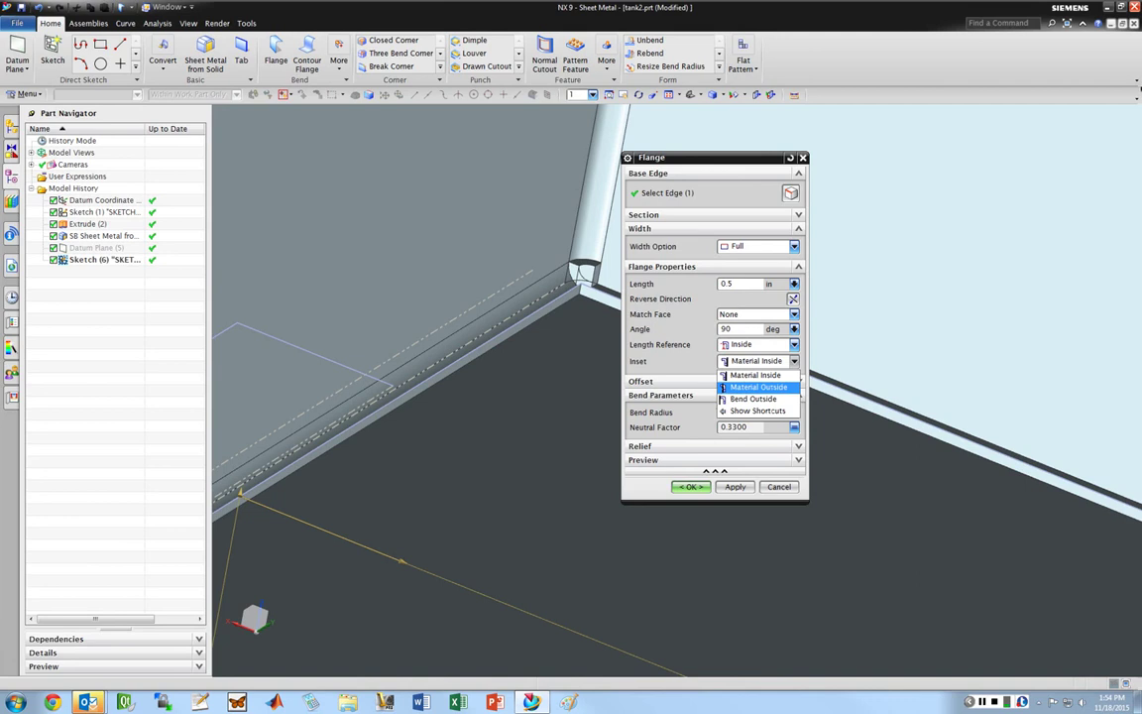
left_click(753, 399)
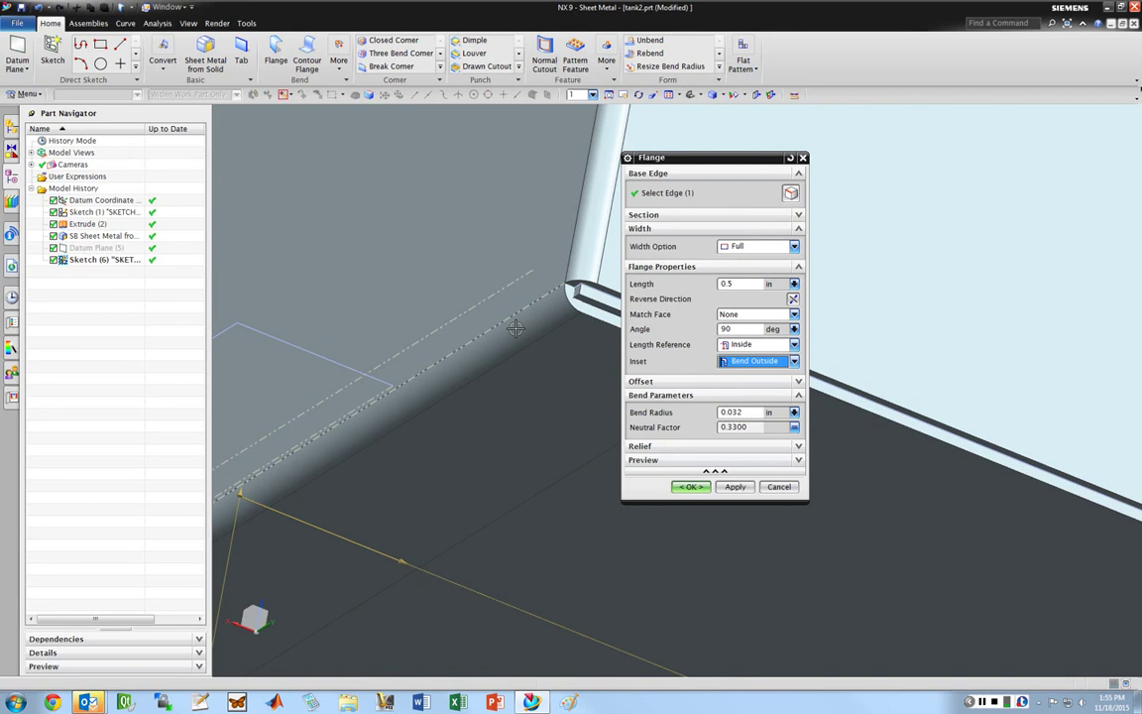
- Create the first 0.5 in corner flange at 90°, keeping the Flange command active for further edges
scroll(516, 328, "down", 8)
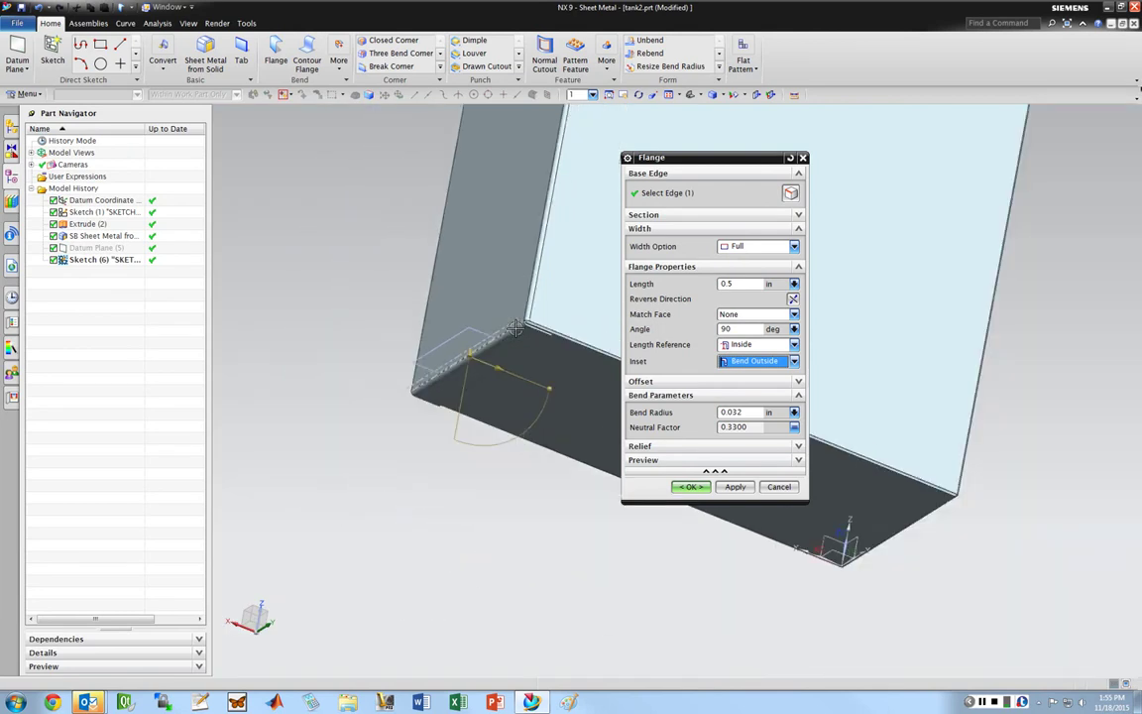
middle_click_drag(466, 295, 480, 242)
left_click_drag(684, 156, 370, 297)
left_click(421, 627)
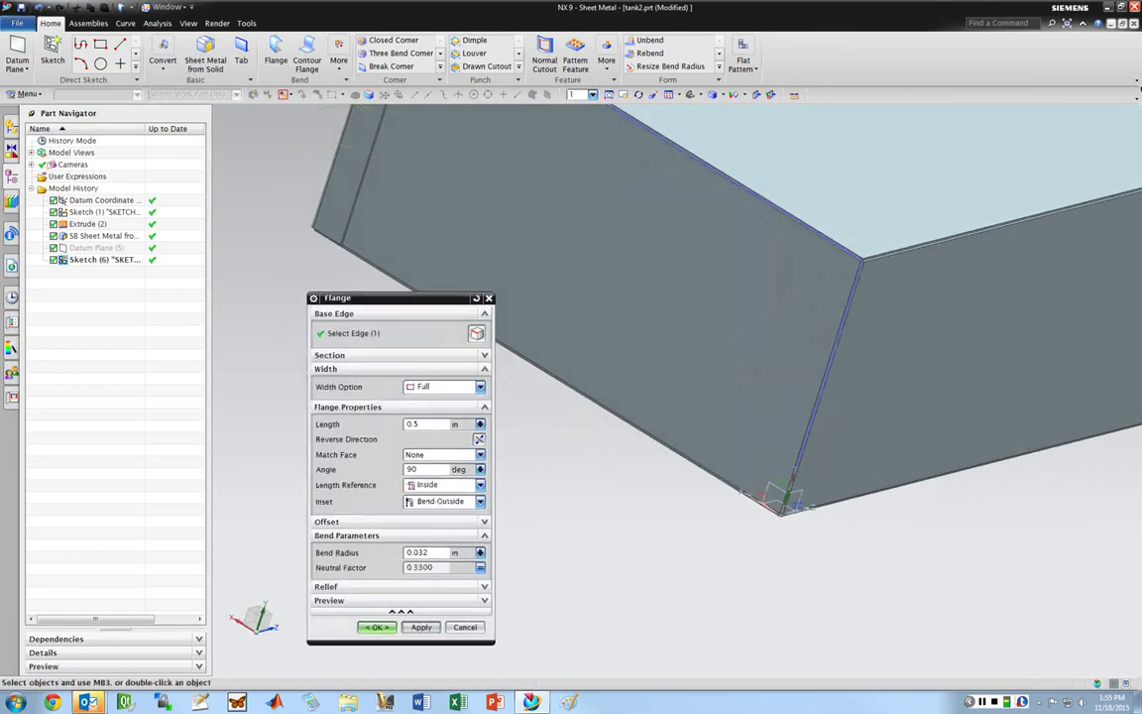
- Add a full-width 0.5 in flange on the vertical seam edge at the coordinate origin, reversed to overlap the same long side face
scroll(982, 377, "up", 5)
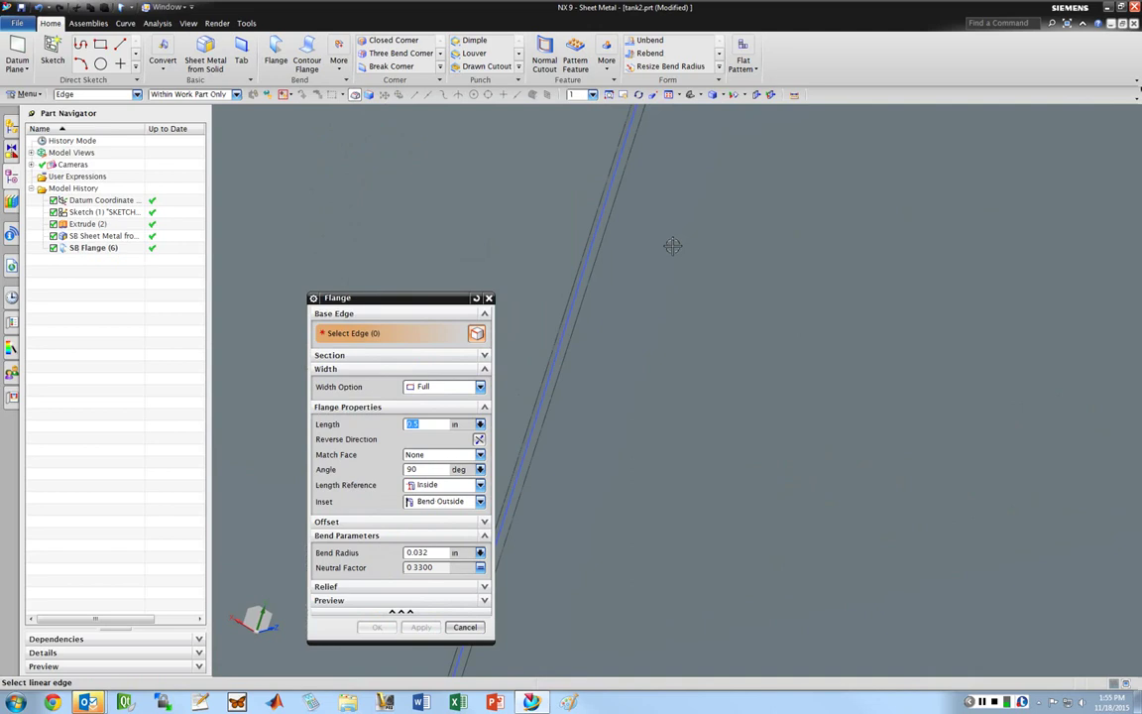
left_click(583, 297)
scroll(585, 437, "down", 5)
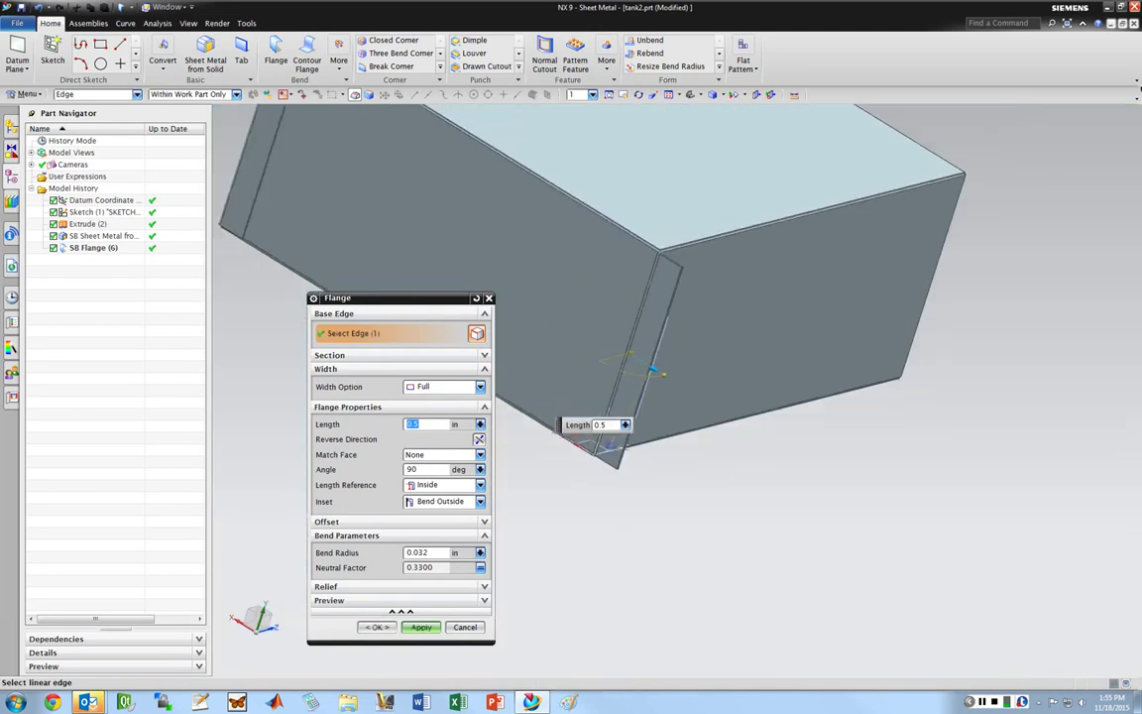
left_click(479, 439)
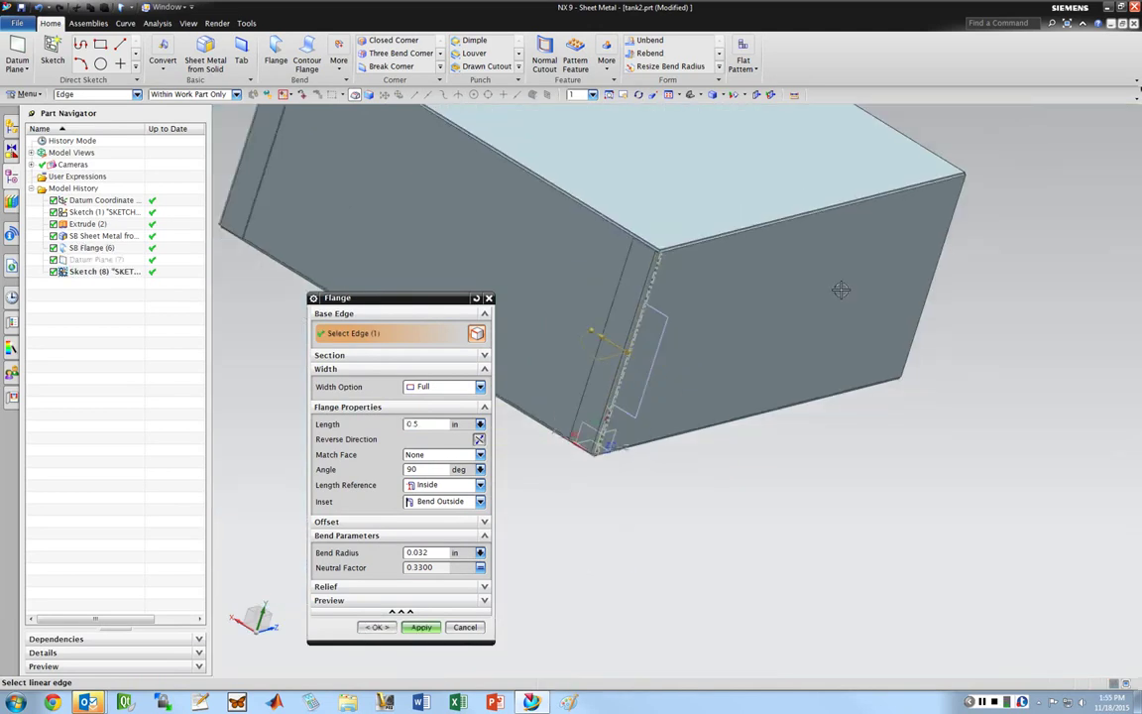
middle_click_drag(942, 233, 723, 294)
left_click(421, 626)
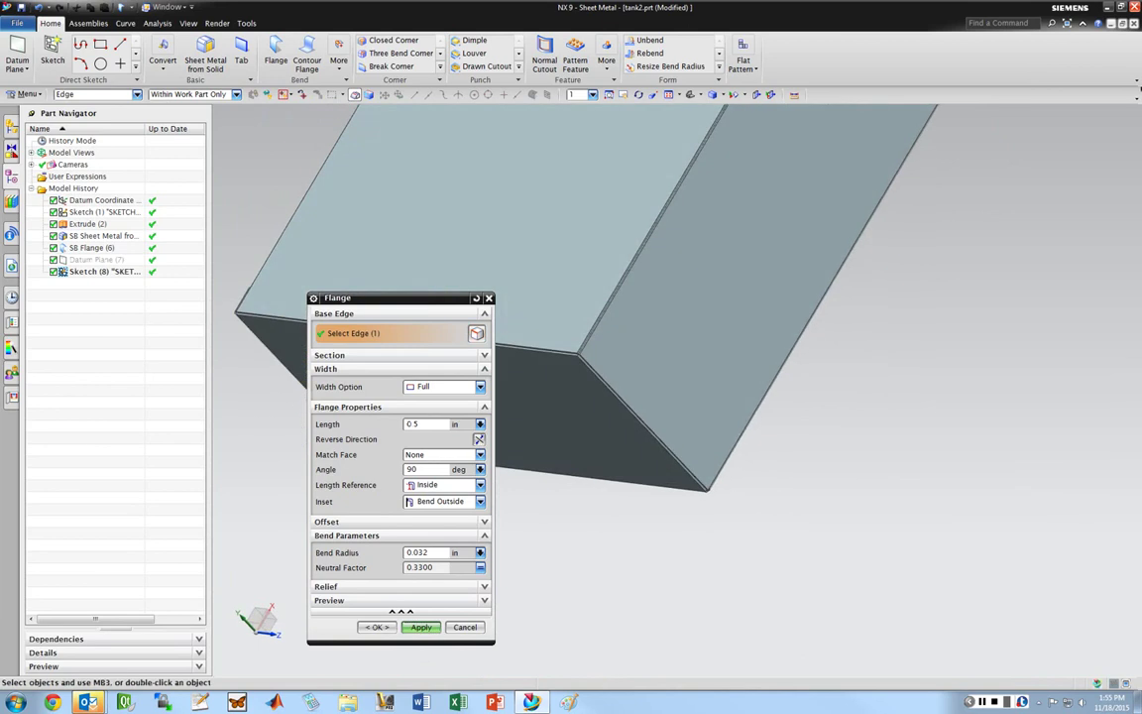
- Add a third full-width 0.5 in flange on the same end face's other vertical edge, folded over the opposite side face
scroll(657, 486, "up", 3)
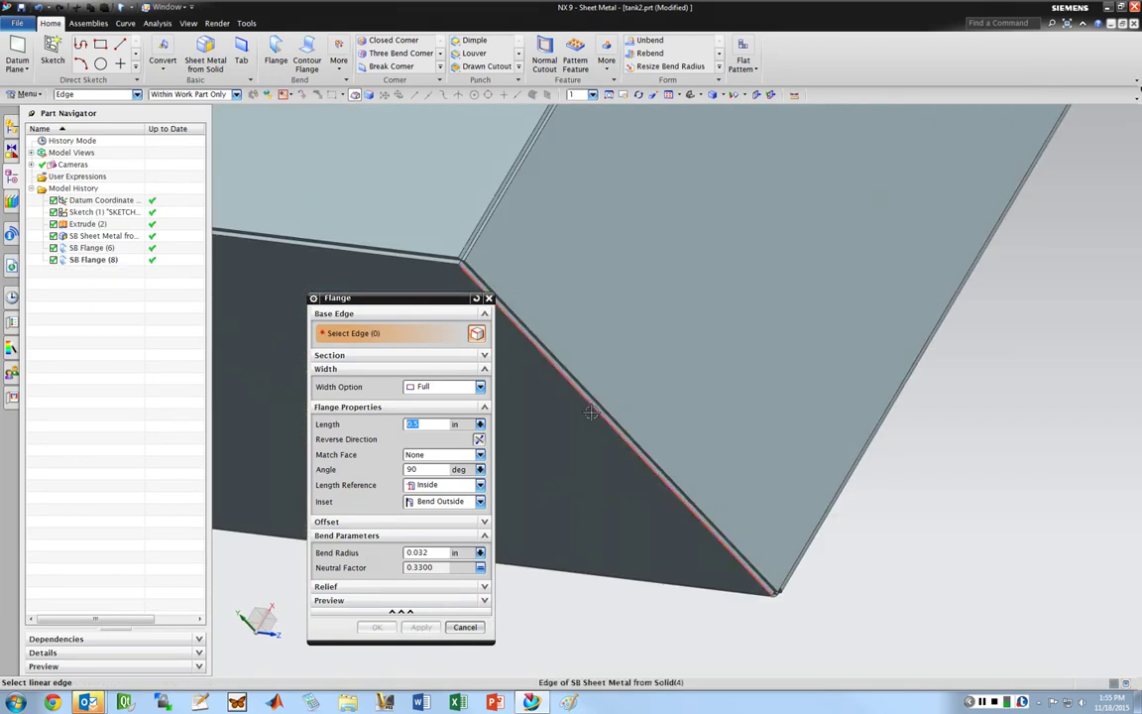
left_click(612, 417)
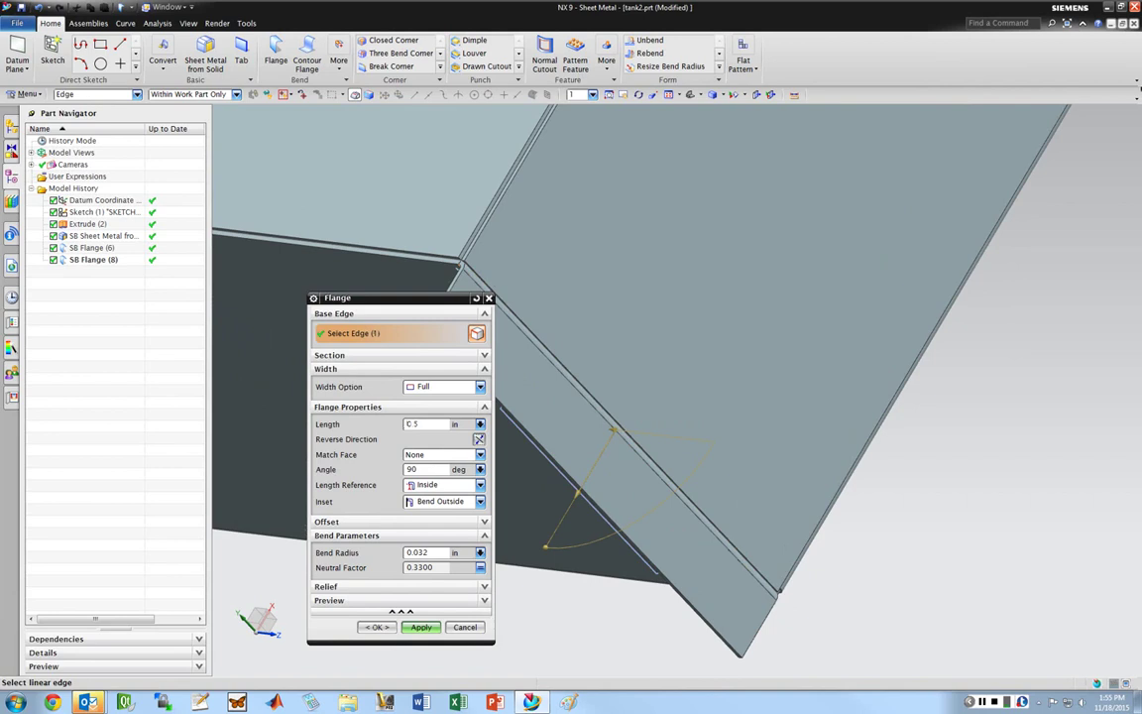
left_click(421, 627)
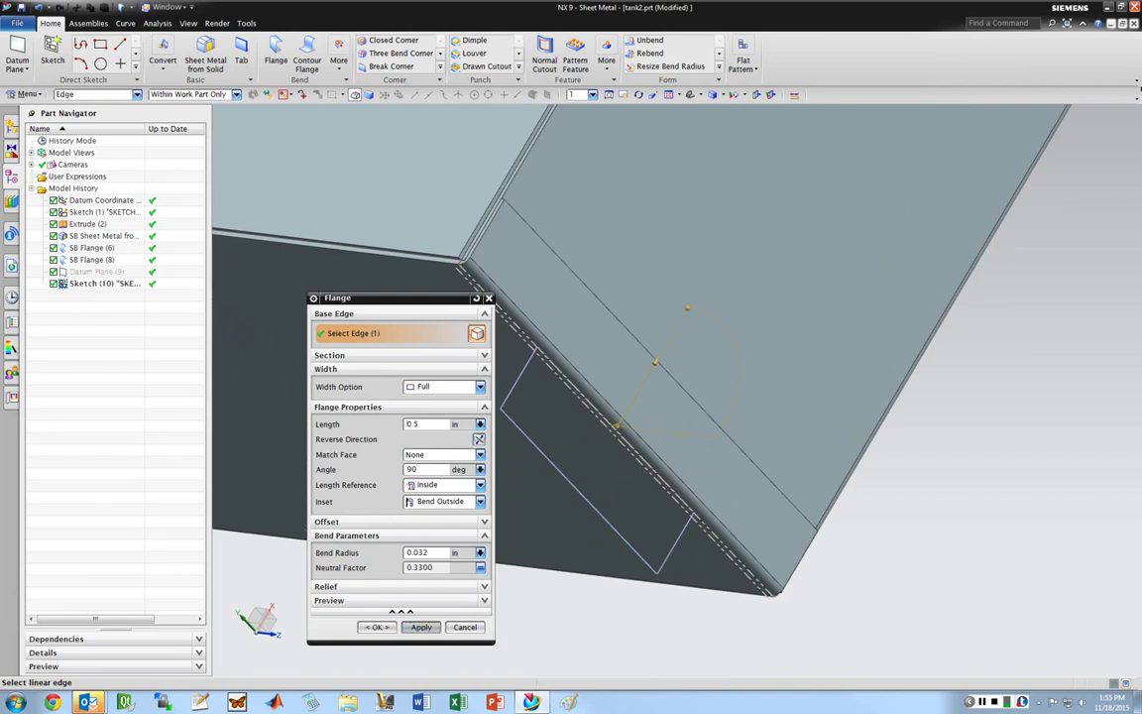
- Add a 0.5 in full-width flange on the last open vertical corner edge, folded over the adjoining side face
scroll(839, 364, "down", 5)
middle_click_drag(974, 277, 911, 323)
scroll(783, 257, "up", 8)
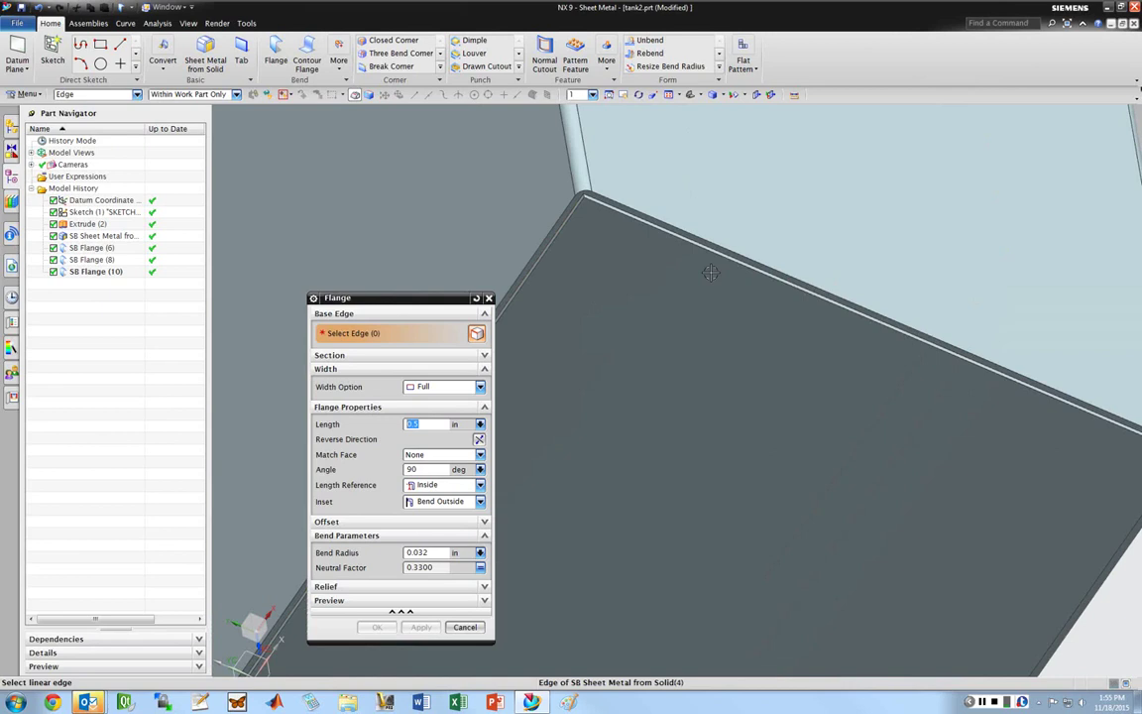
left_click(741, 246)
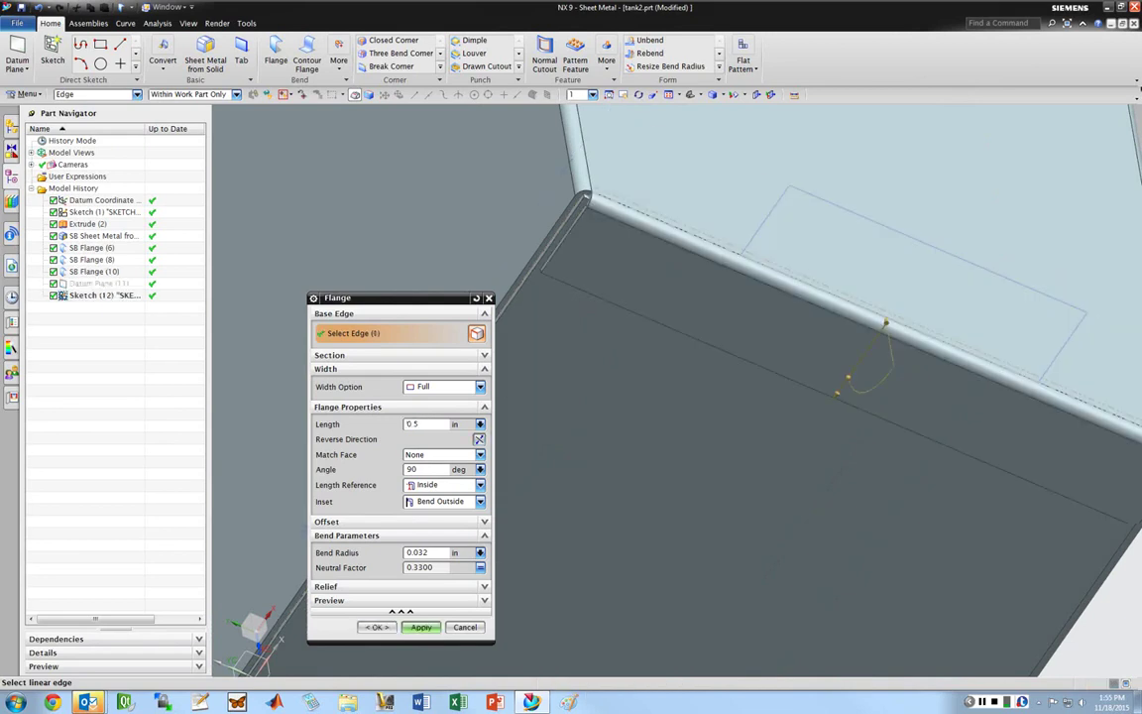
left_click(377, 627)
scroll(607, 486, "down", 5)
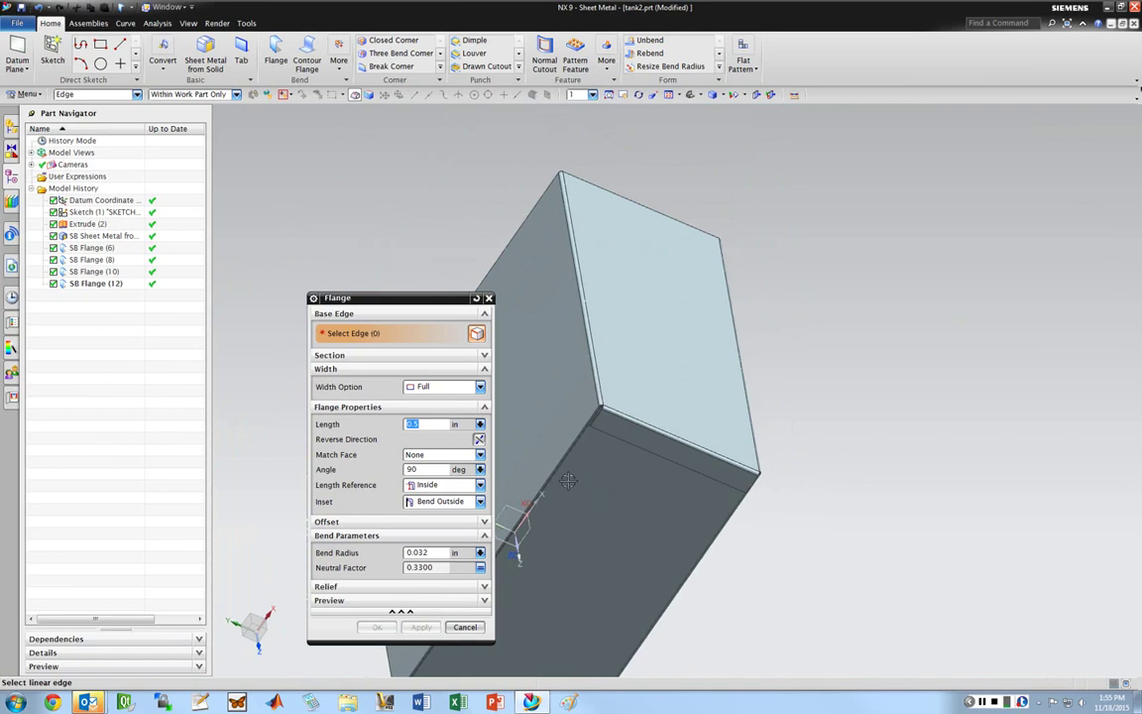
- Pick the top panel's outer edge above the end face at the coordinate origin as base edge for a 0.5 in flange folded over that face
middle_click_drag(559, 469, 481, 418)
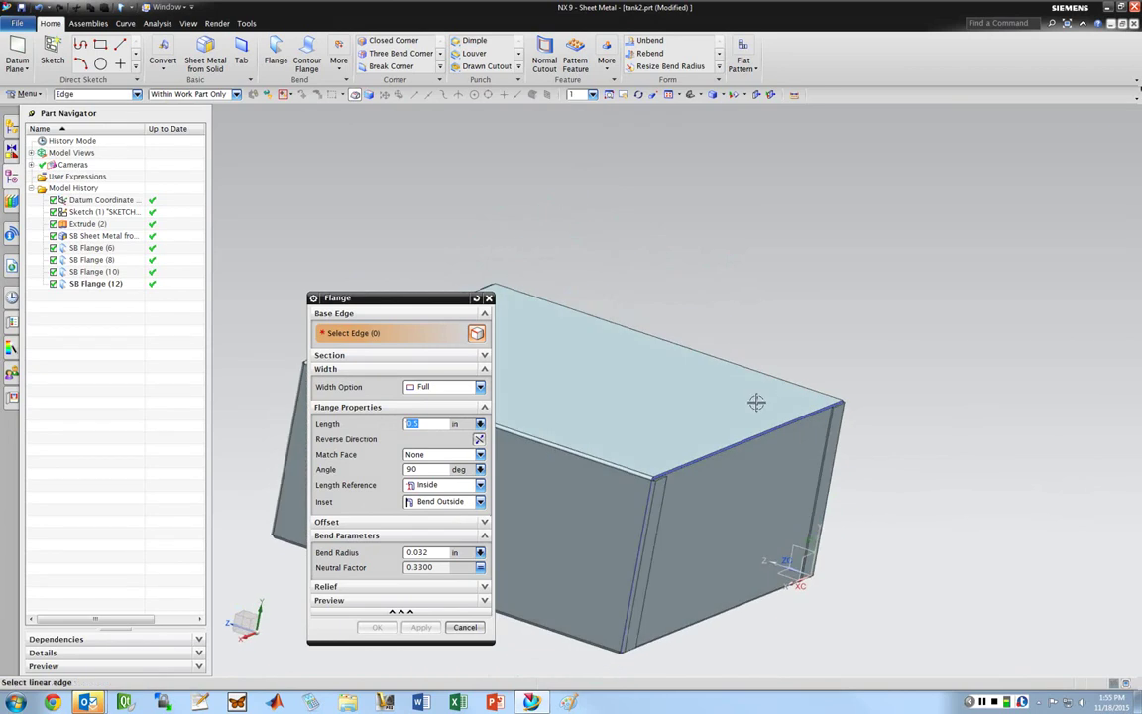
middle_click_drag(757, 402, 763, 438)
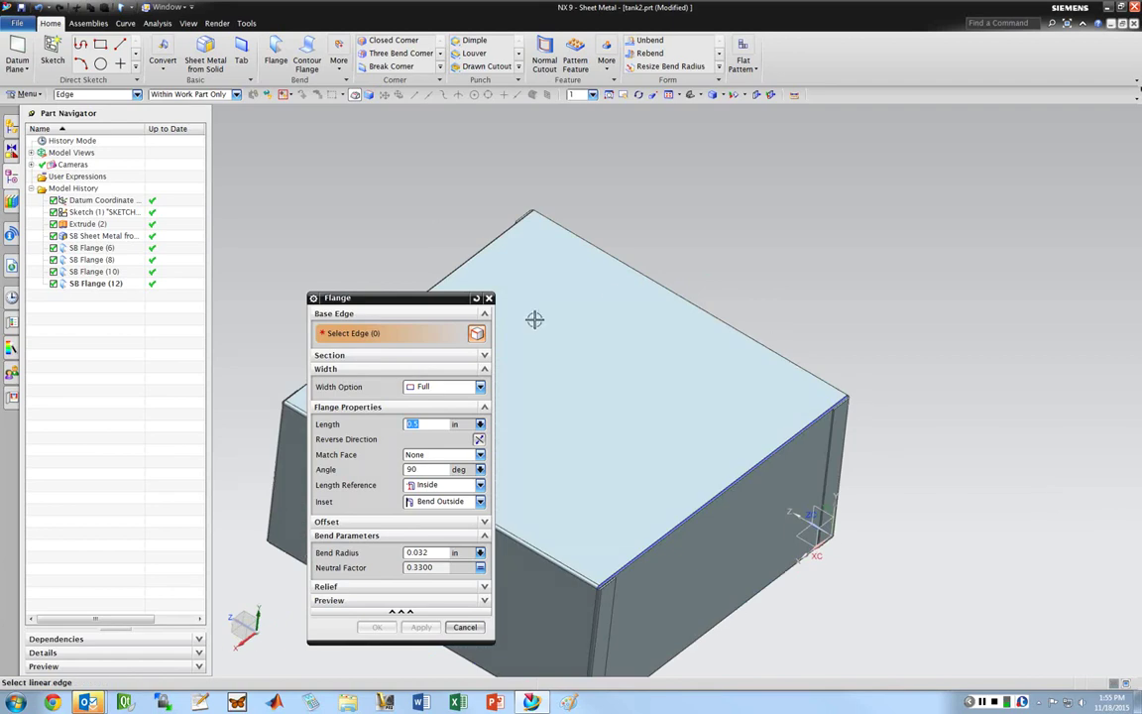
middle_click_drag(559, 342, 601, 407)
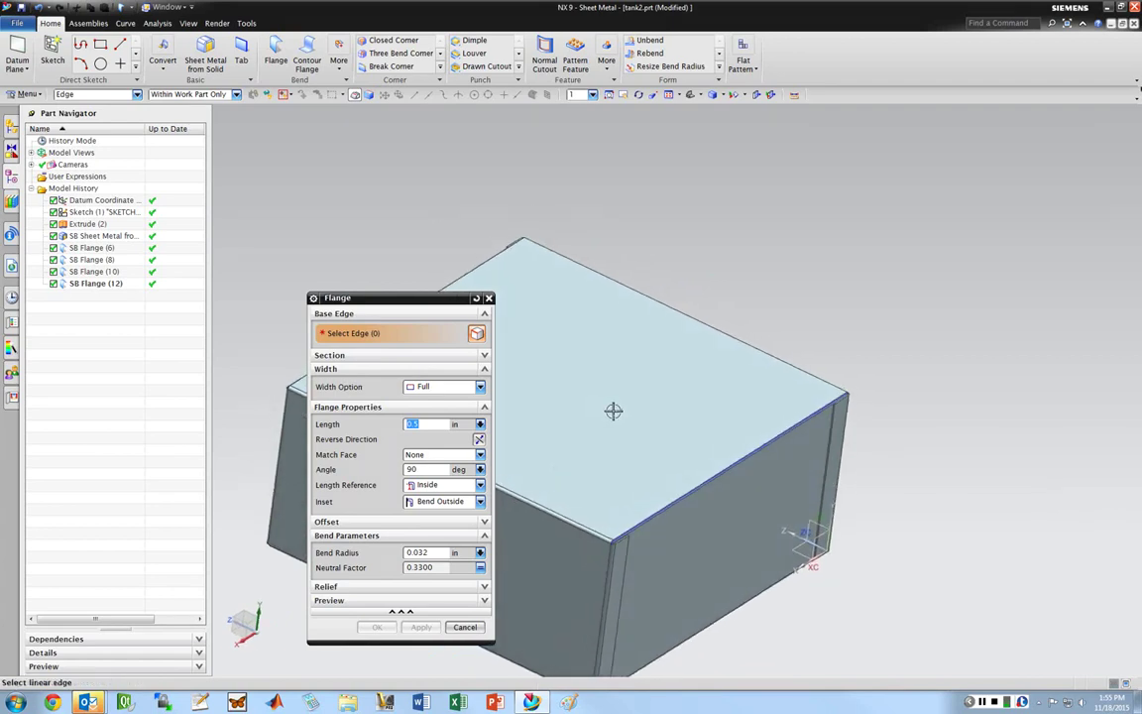
scroll(688, 538, "up", 3)
scroll(688, 541, "up", 3)
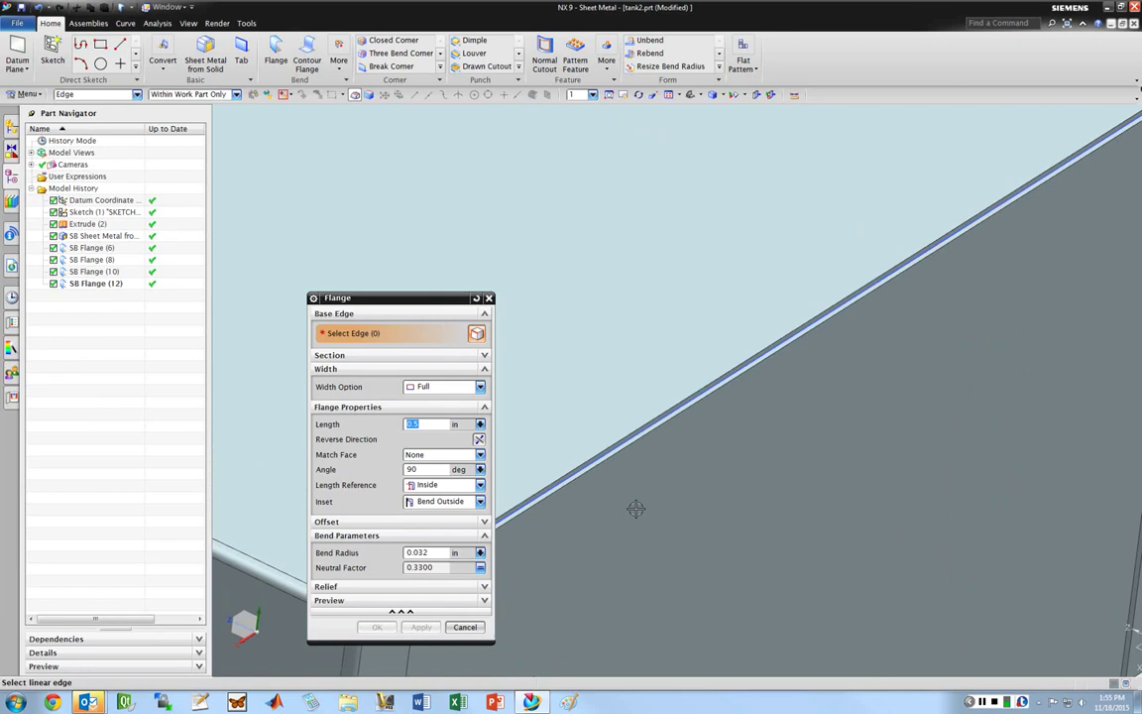
left_click(798, 334)
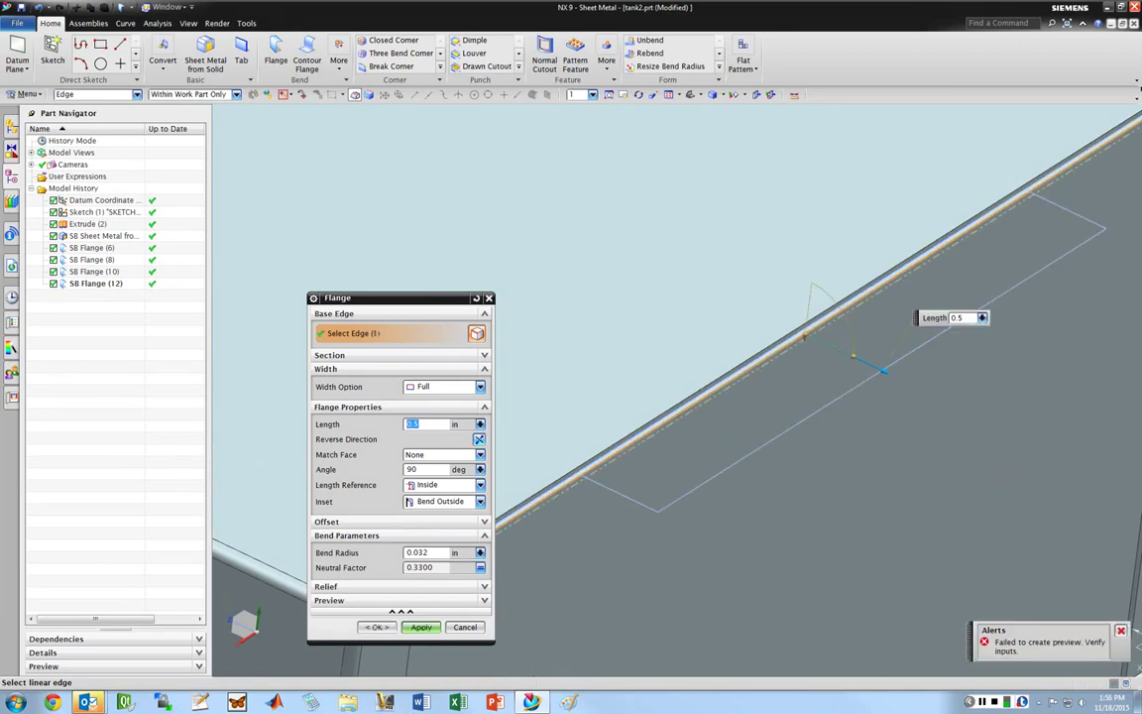
scroll(733, 450, "down", 3)
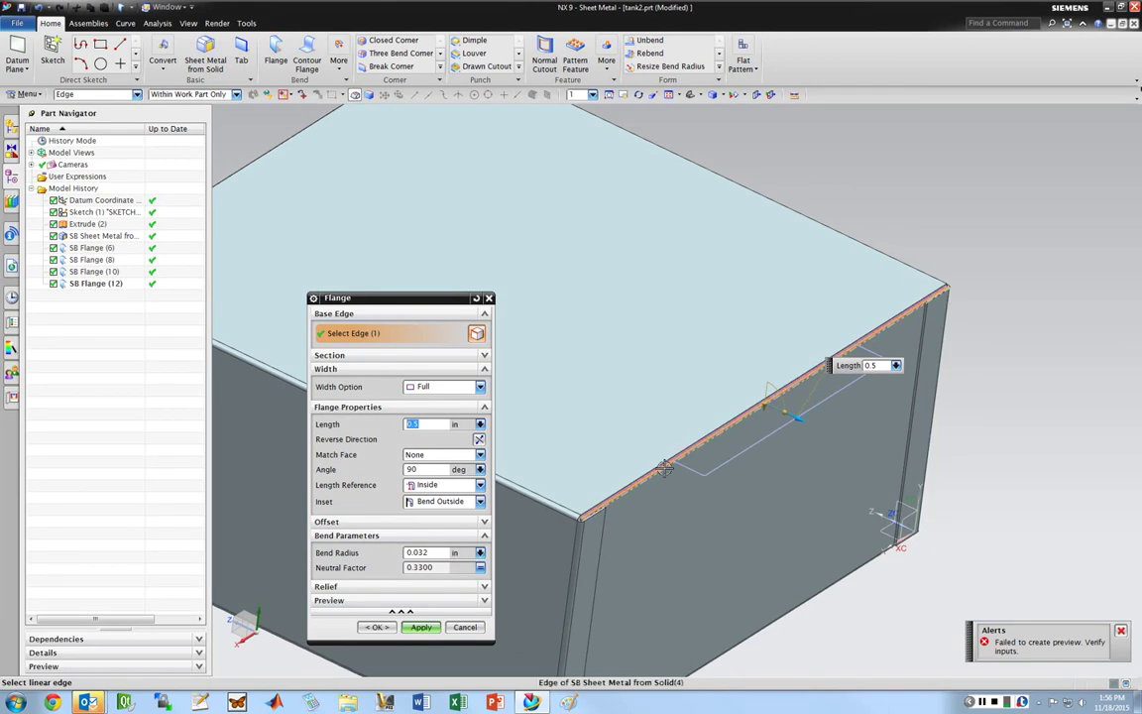
scroll(599, 422, "up", 3)
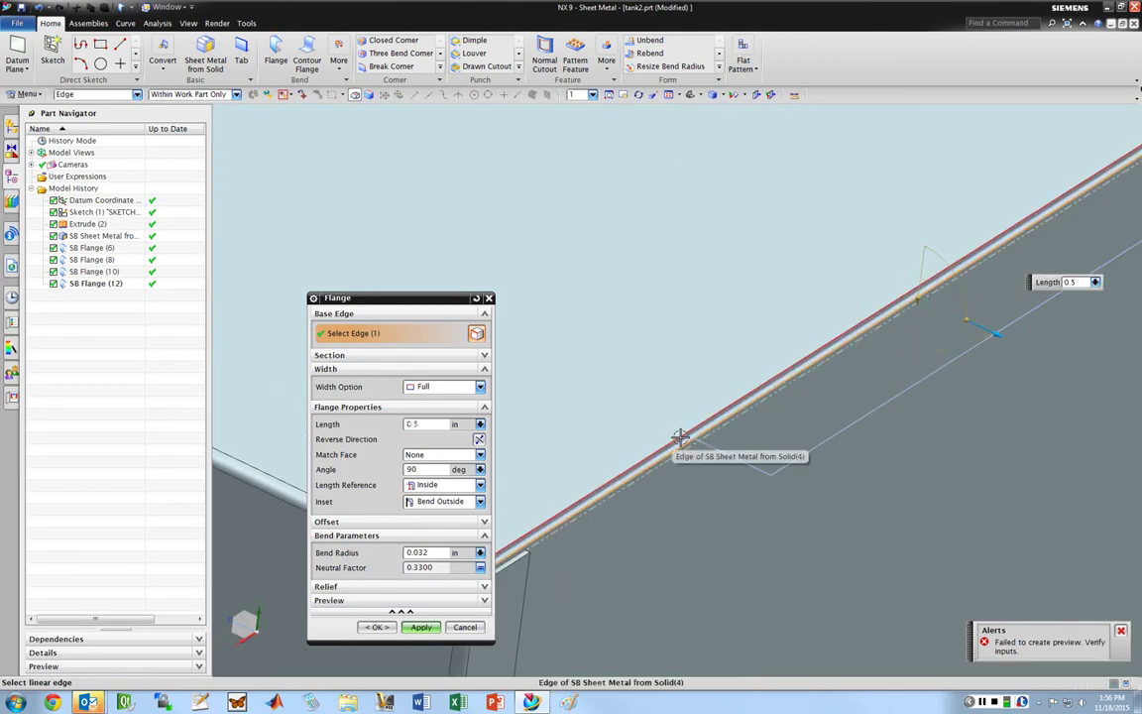
left_click(680, 436)
scroll(668, 438, "down", 3)
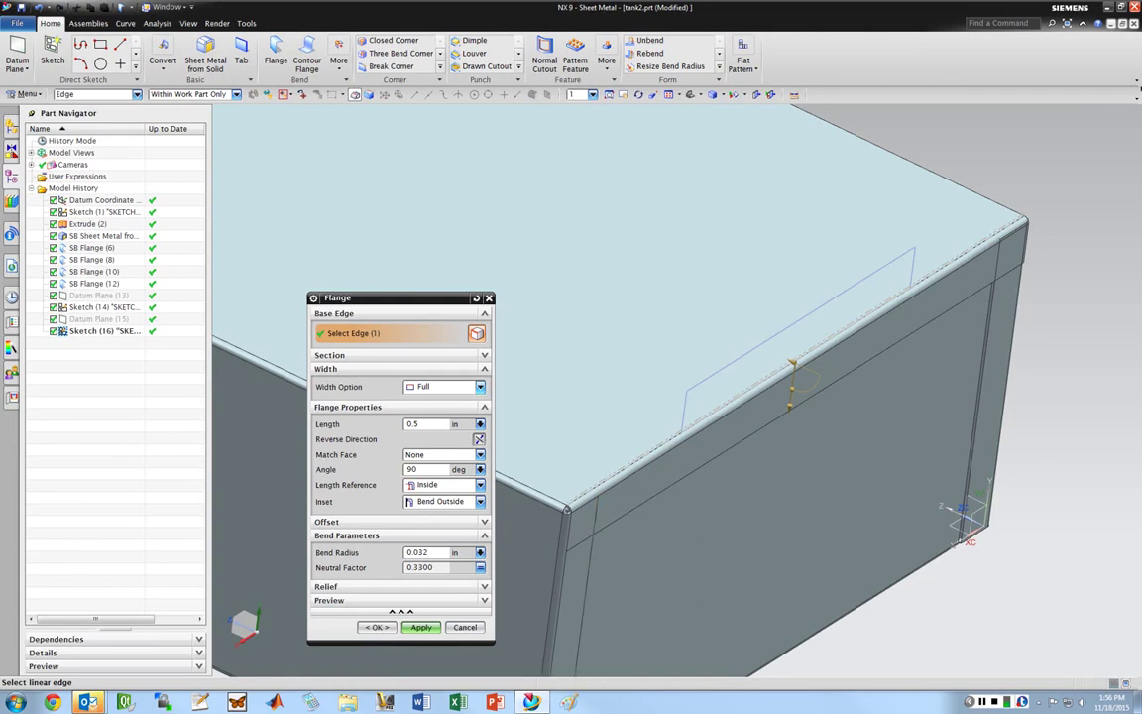
- Centre the flange on its edge with the At Center width option and start a Projected Distance measurement for its width
left_click(442, 387)
left_click(437, 413)
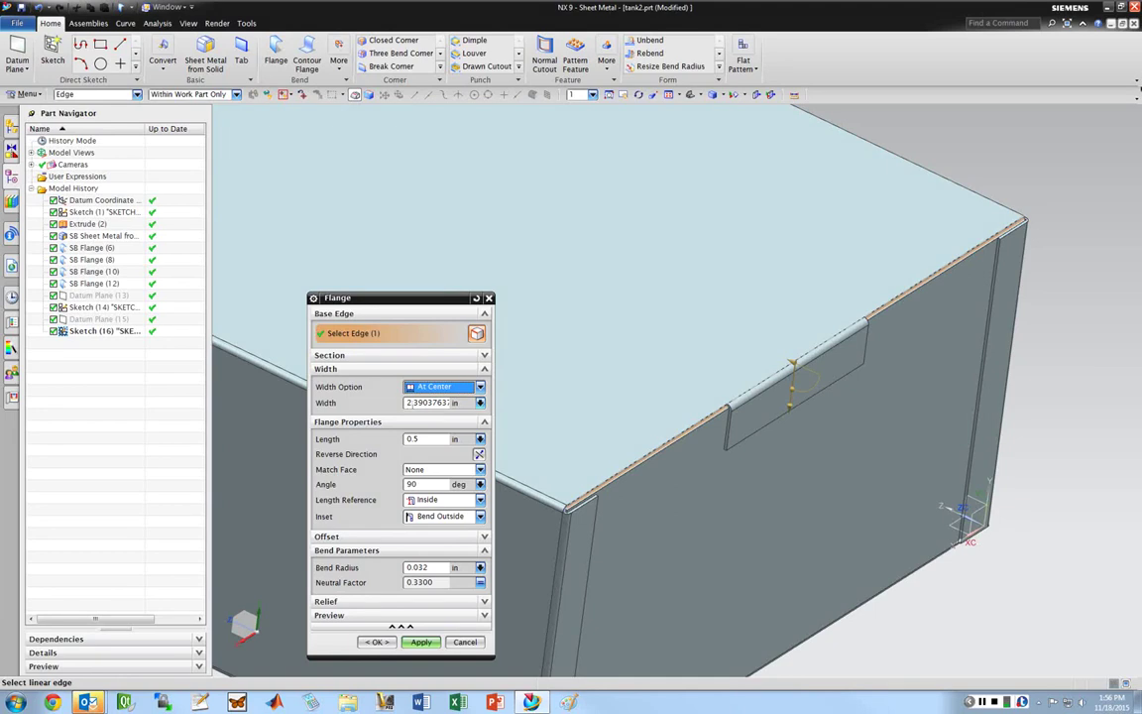
left_click(480, 402)
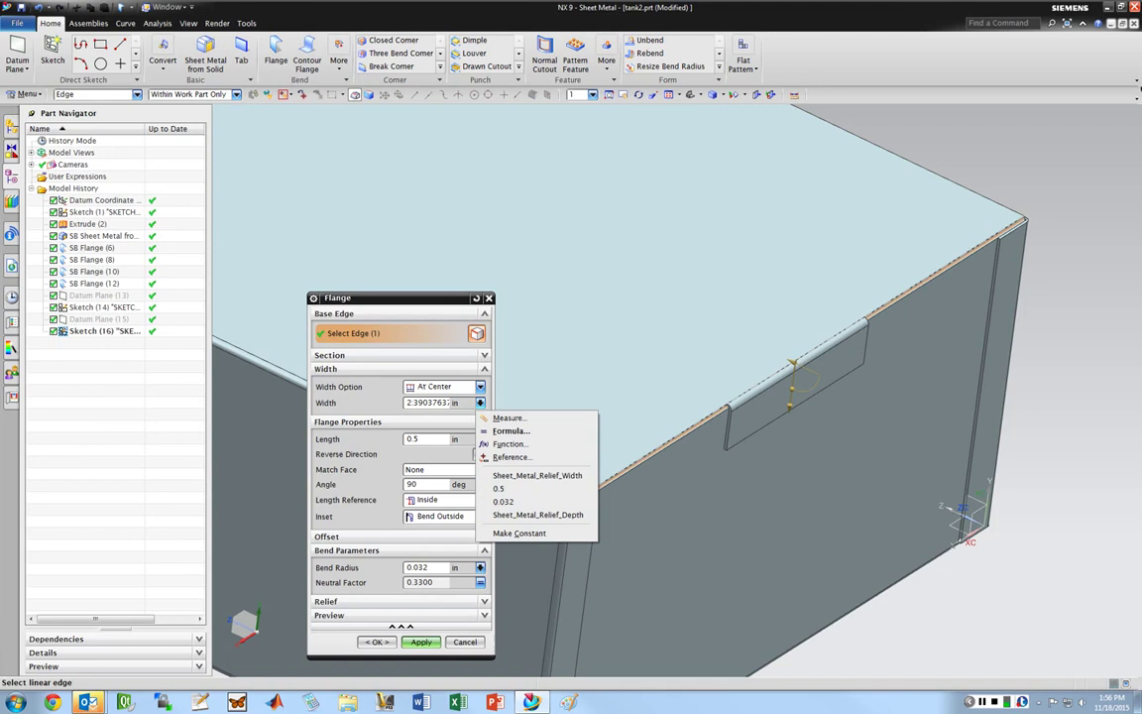
left_click(508, 418)
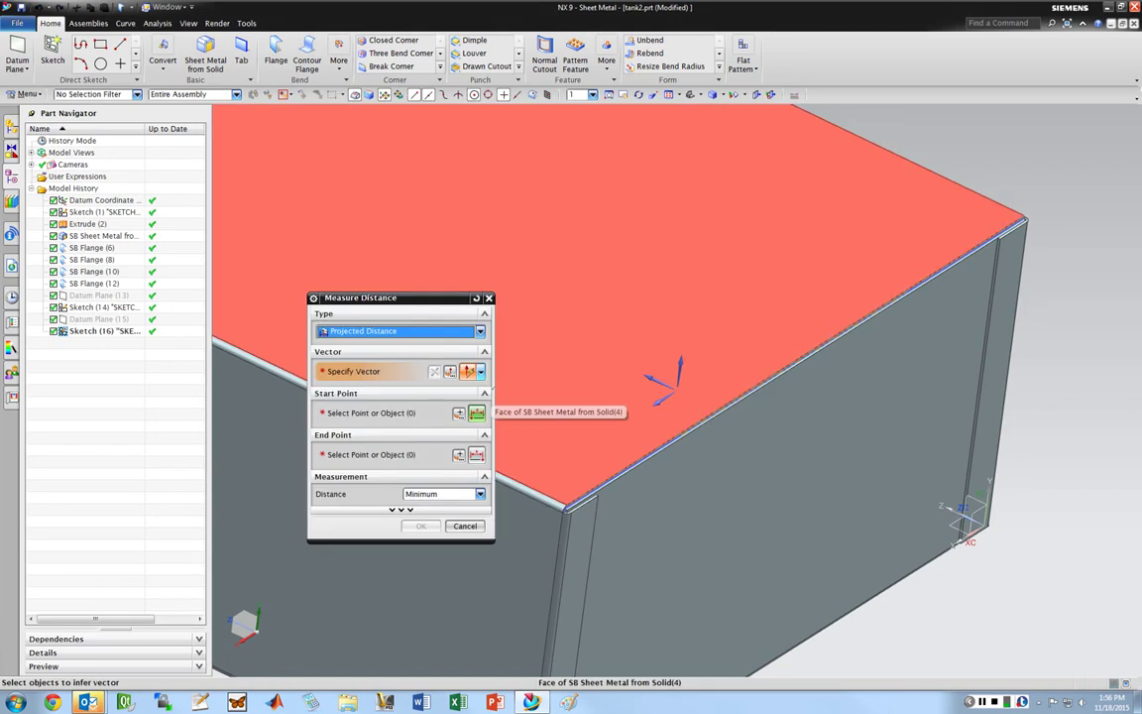
left_click(416, 331)
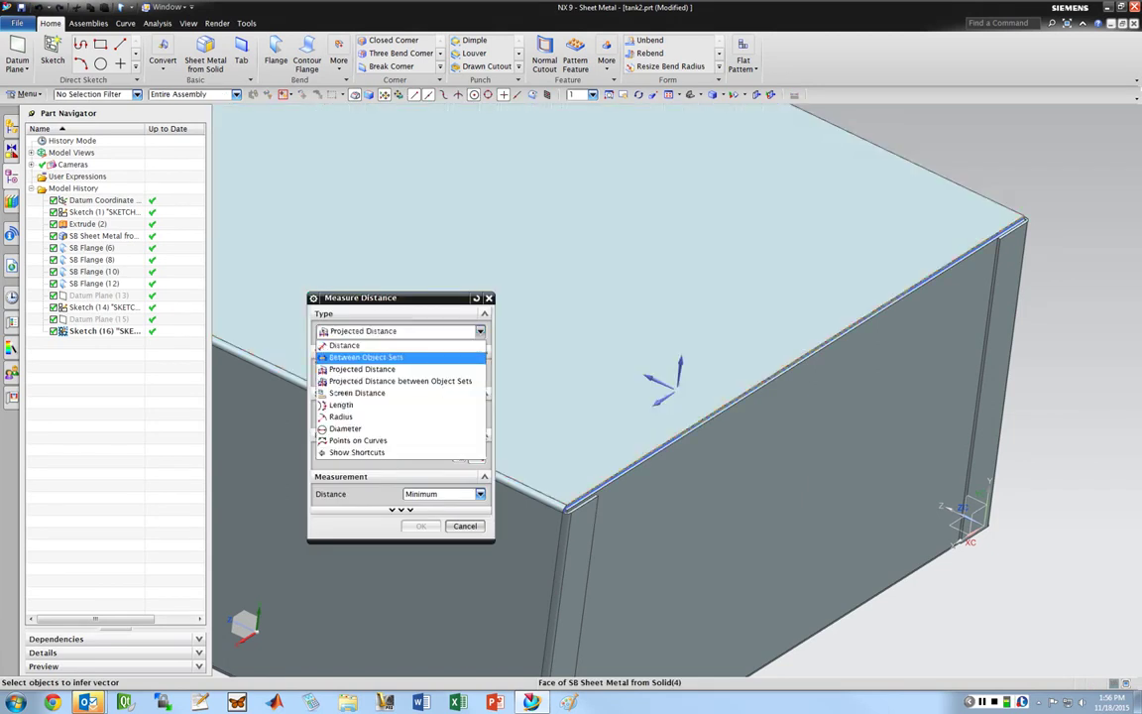
left_click(362, 369)
- Drive the flange width by the X-axis distance between the inner top corners of the two vertical corner flanges
scroll(584, 444, "up", 2)
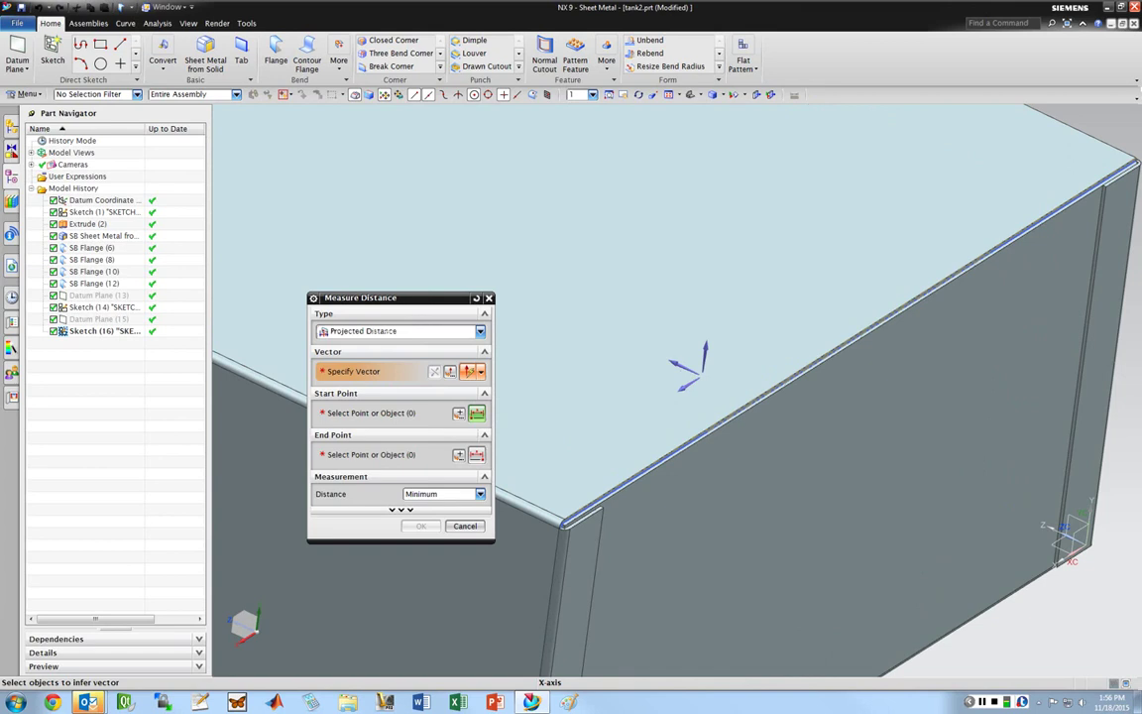
left_click(687, 367)
scroll(619, 500, "up", 1)
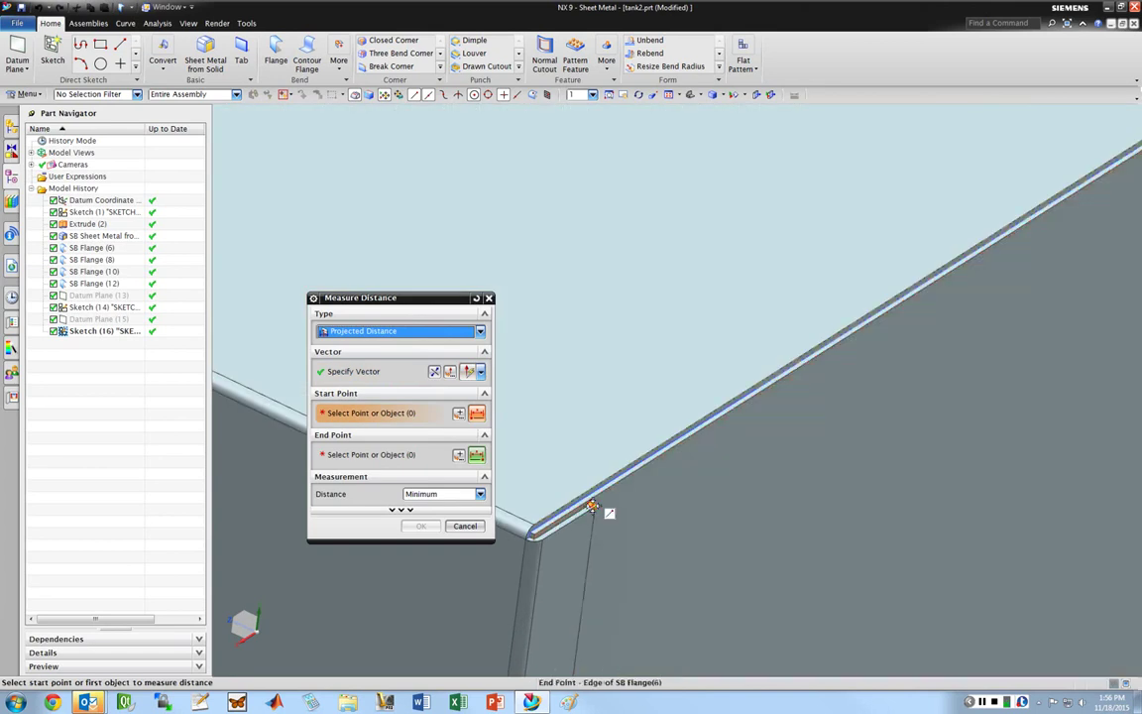
left_click(592, 507)
scroll(592, 506, "down", 3)
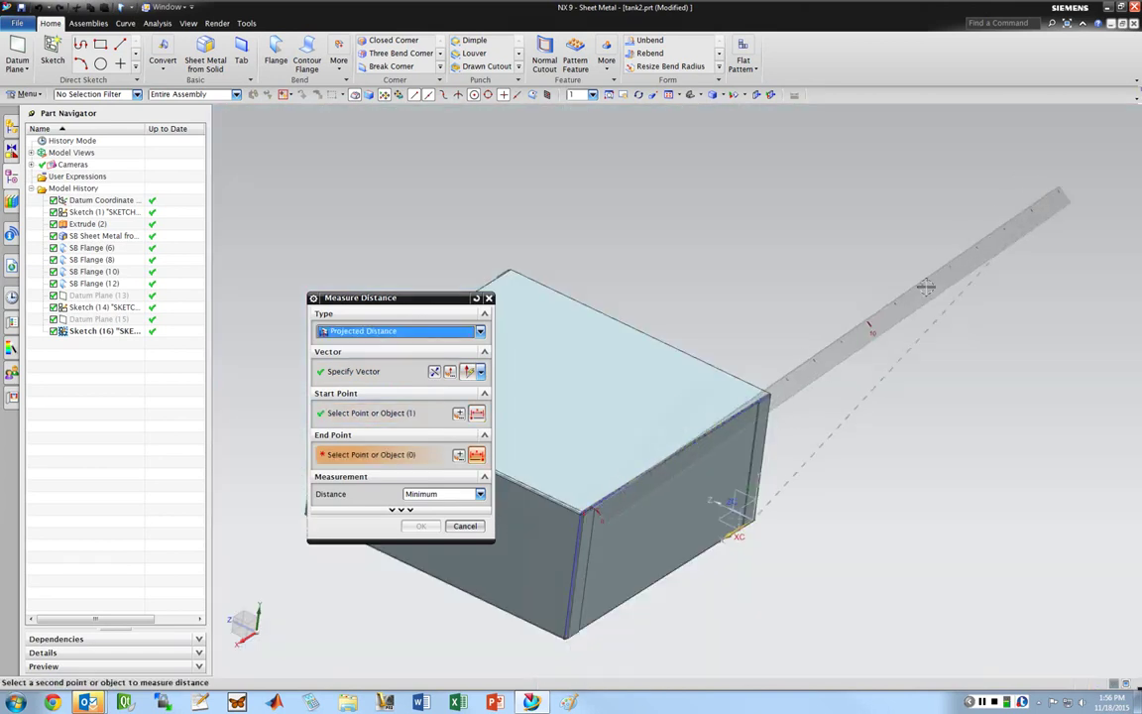
scroll(777, 402, "up", 5)
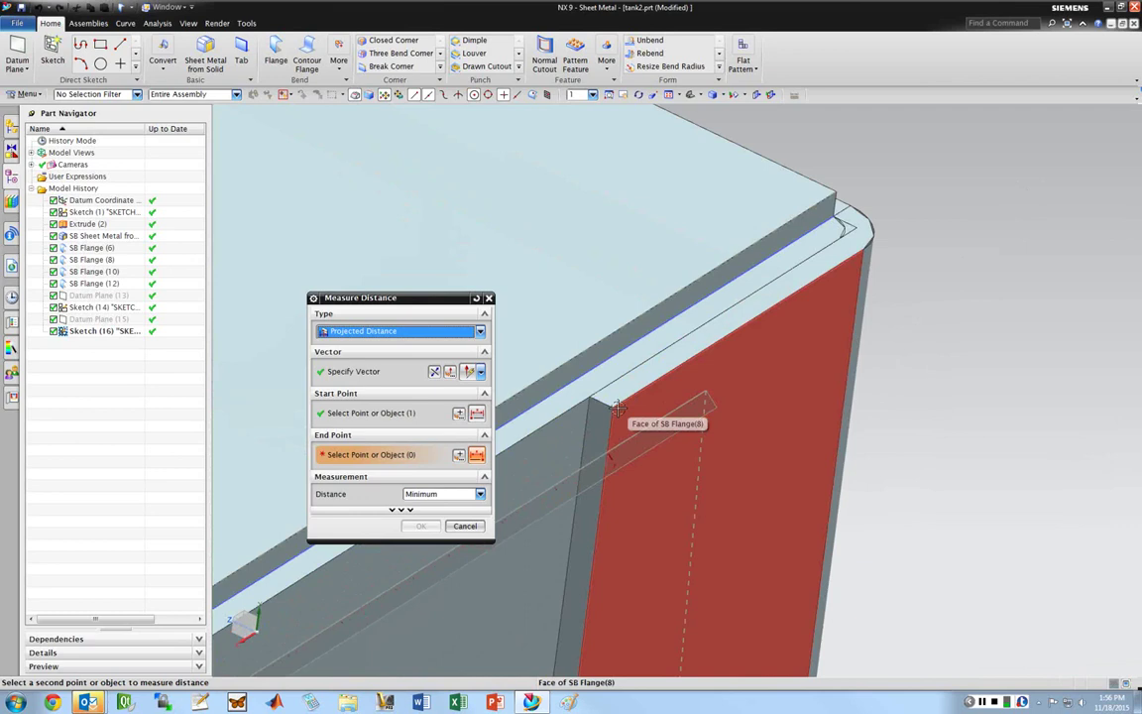
left_click(614, 405)
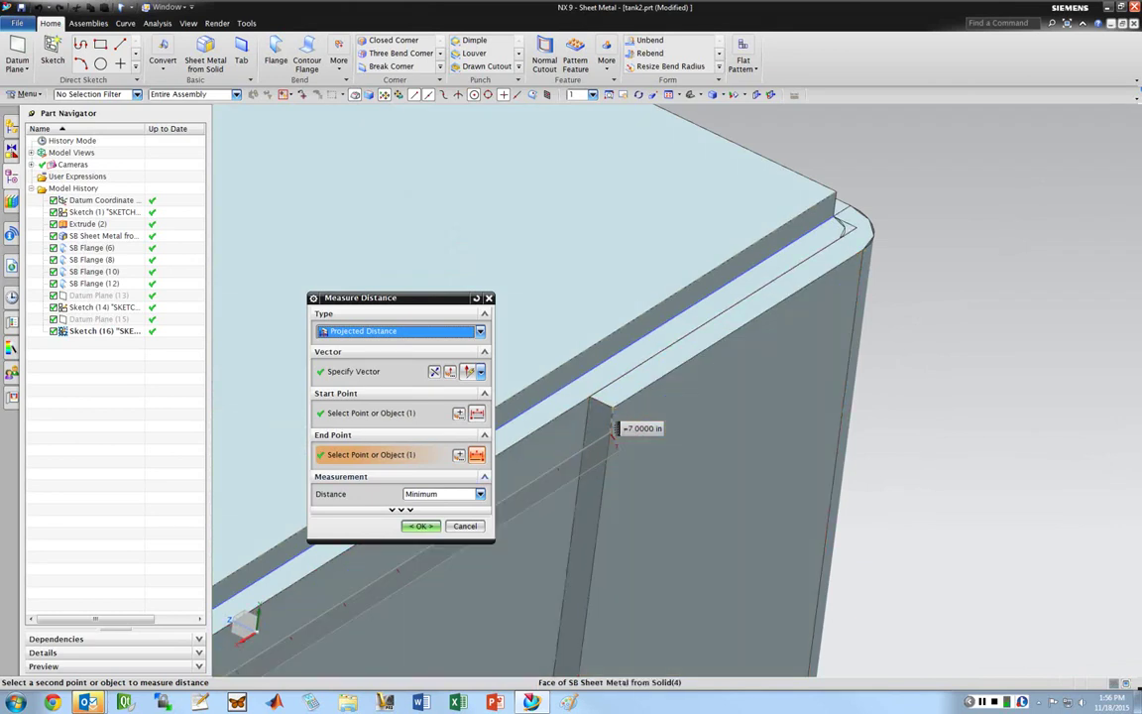
key("Escape")
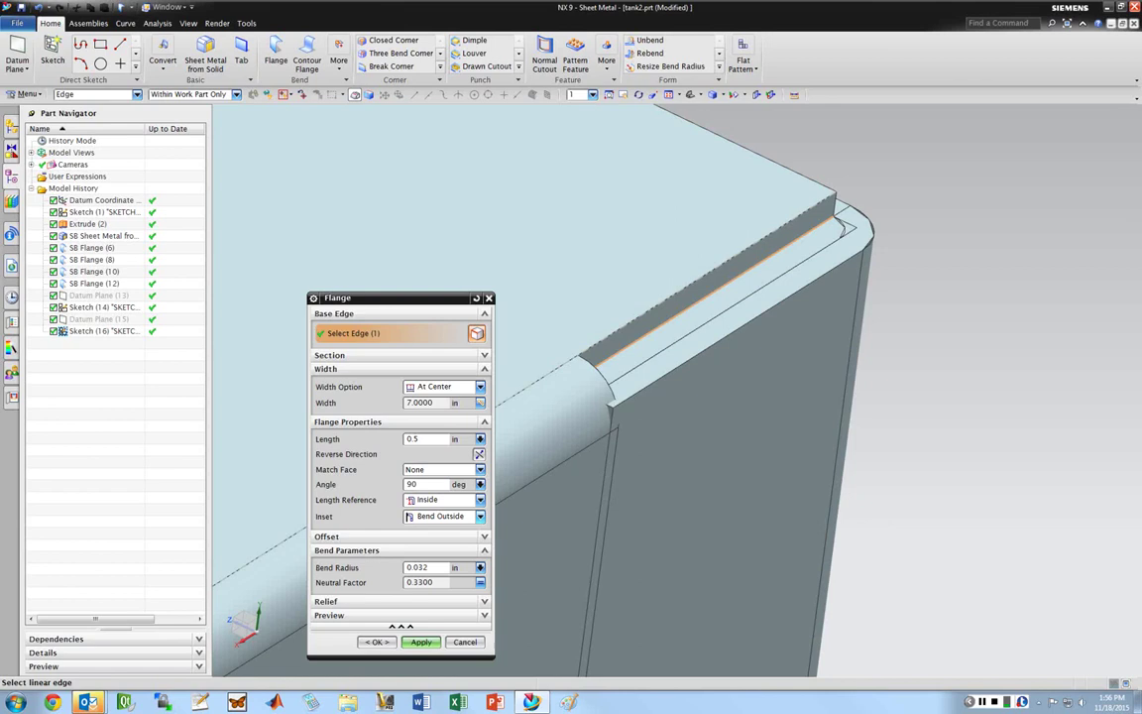
- Inspect how both ends of the previewed top flange fit between the vertical corner flanges, keeping the Flange dialog clear of the model
scroll(575, 431, "down", 5)
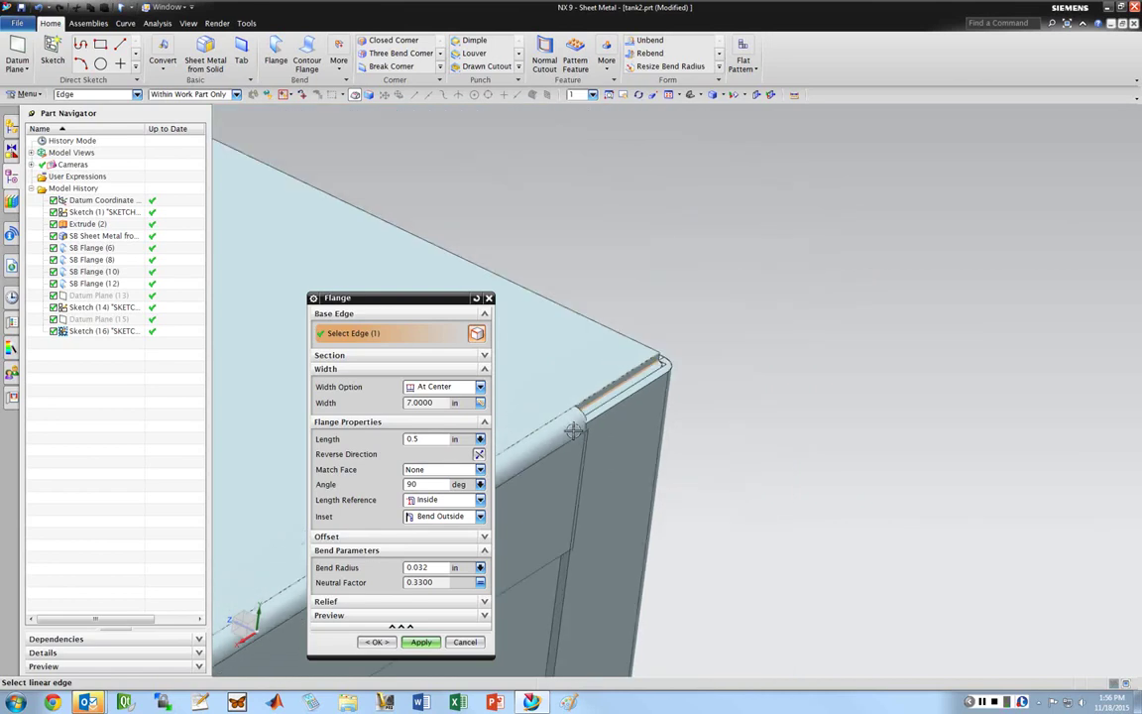
scroll(225, 665, "down", 10)
scroll(225, 666, "up", 8)
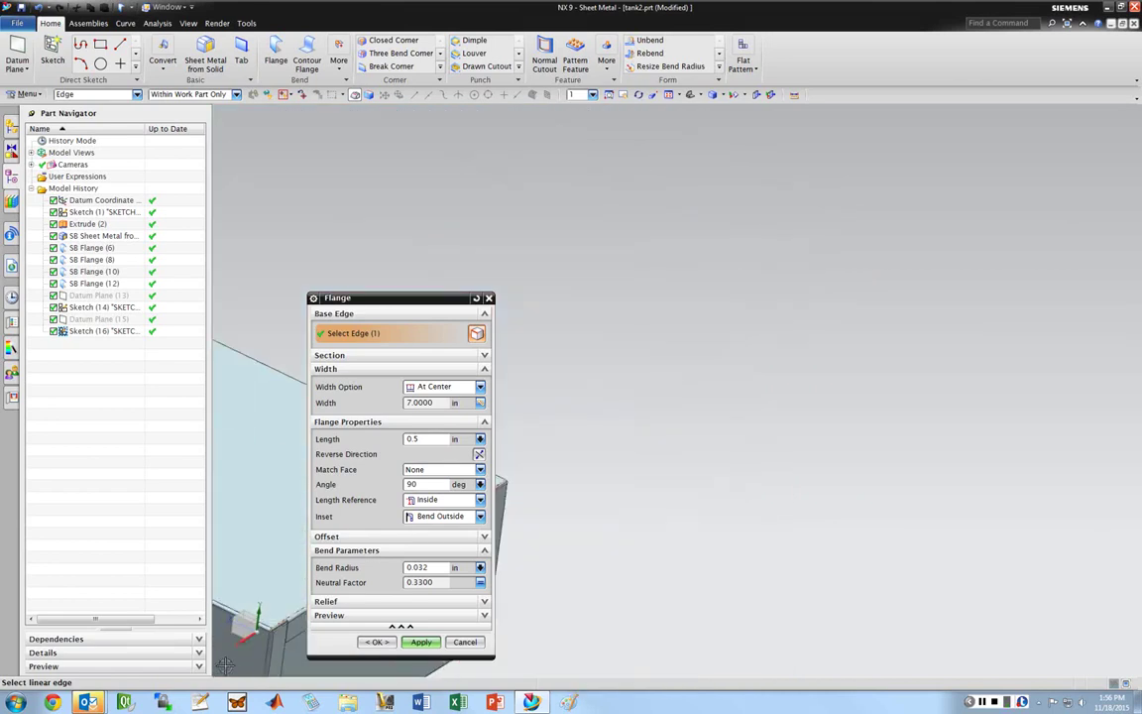
scroll(226, 665, "up", 4)
left_click_drag(397, 298, 912, 233)
scroll(327, 590, "up", 3)
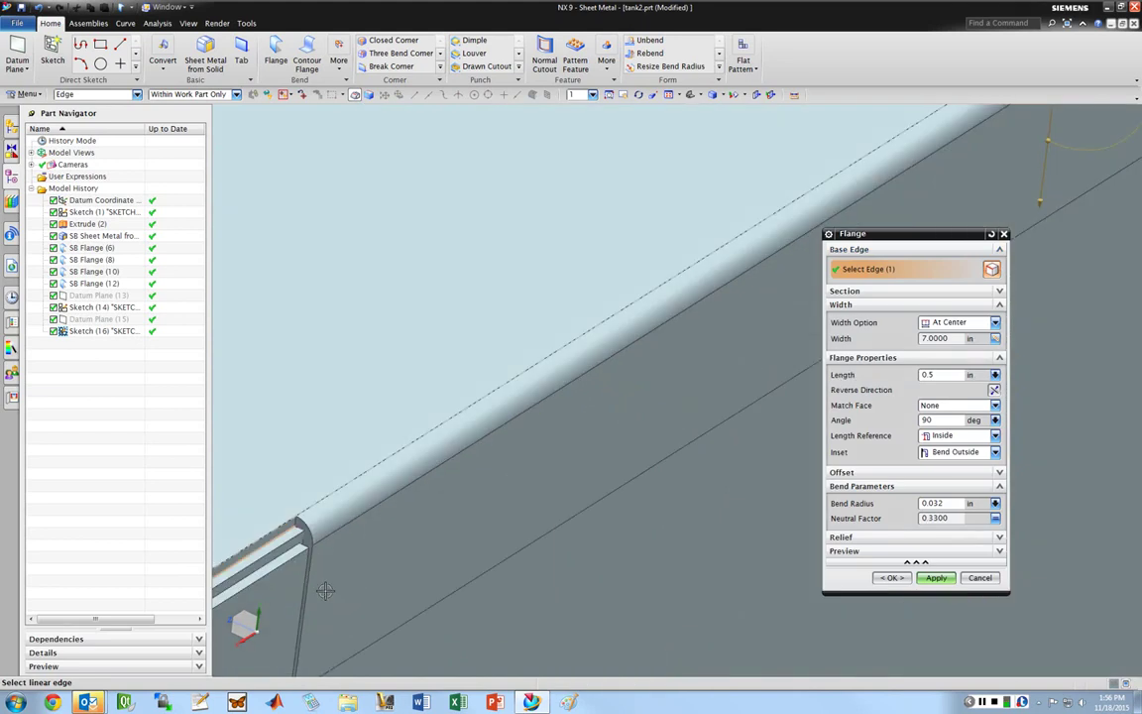
scroll(319, 592, "down", 3)
left_click_drag(902, 234, 942, 234)
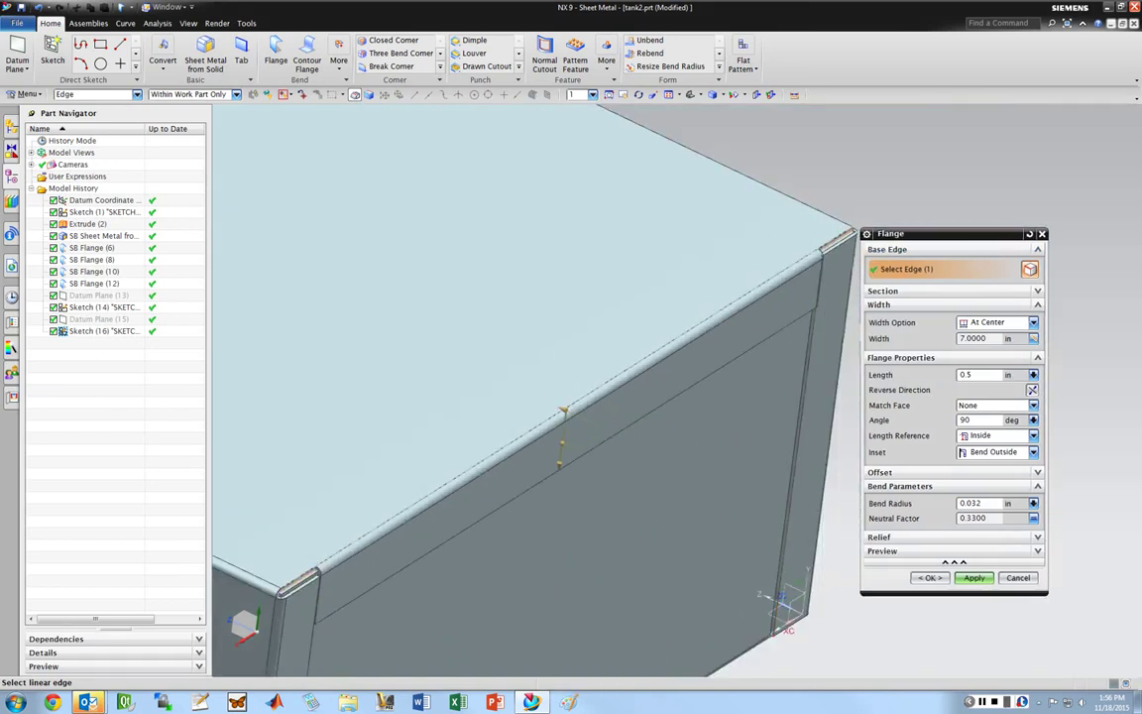
scroll(844, 232, "up", 6)
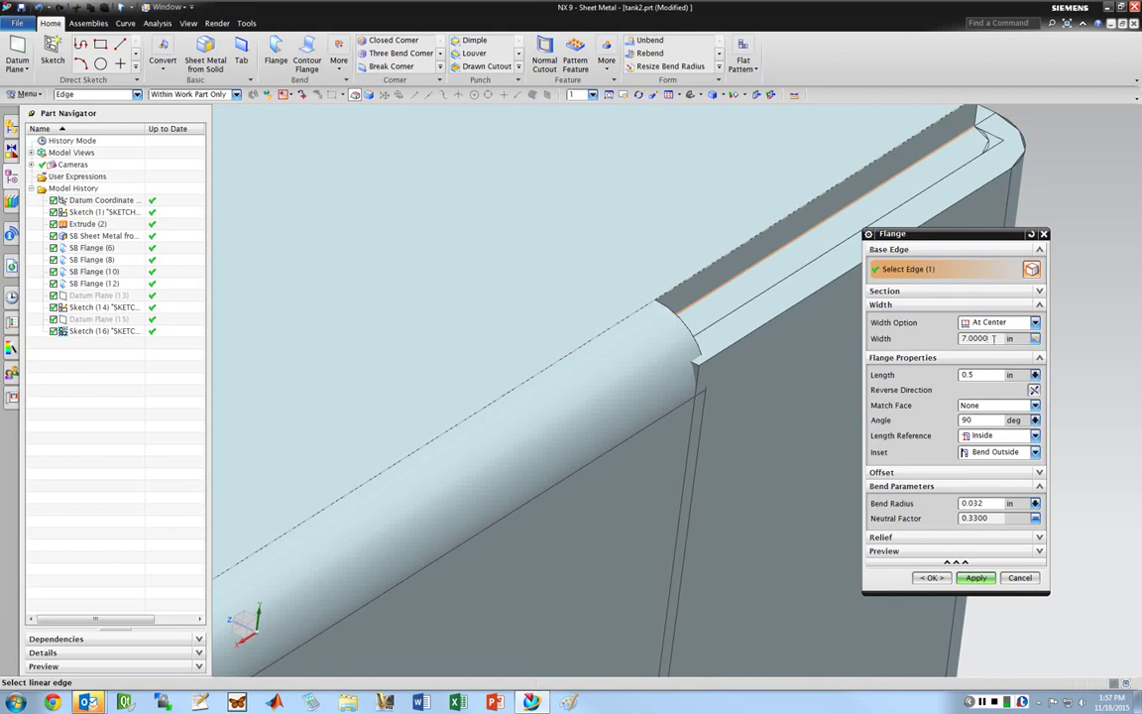
- Reopen the measurement behind the flange width and check its start and end points against the corner flange edges
left_click(1034, 338)
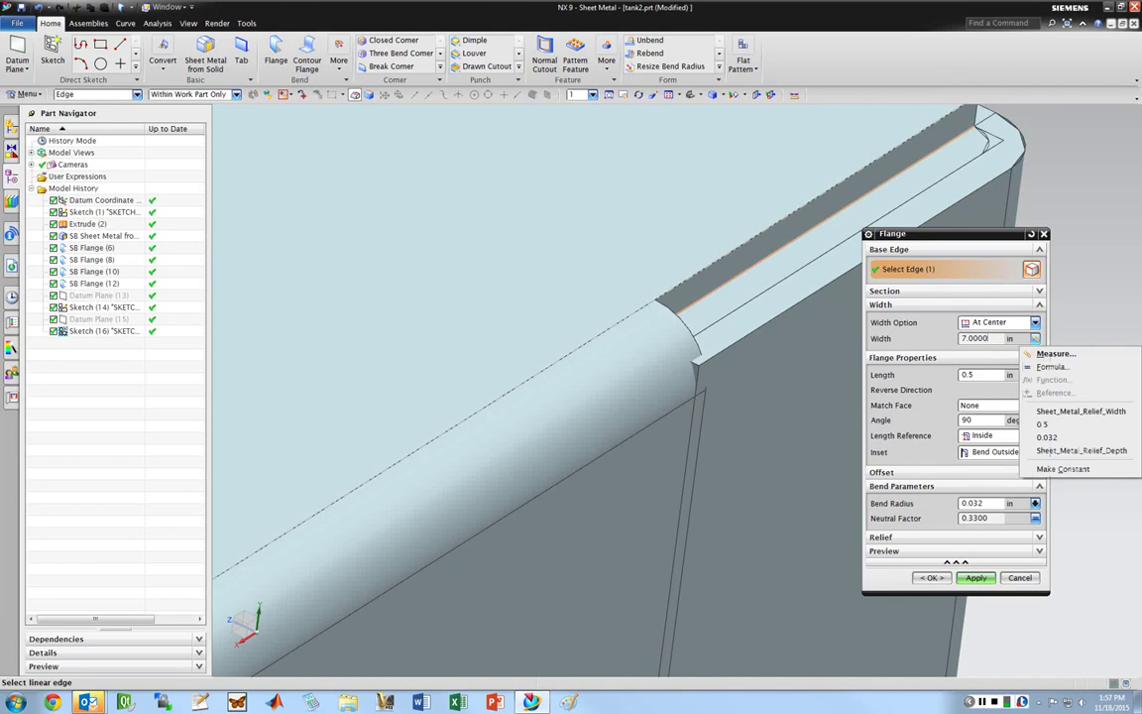
left_click(1055, 353)
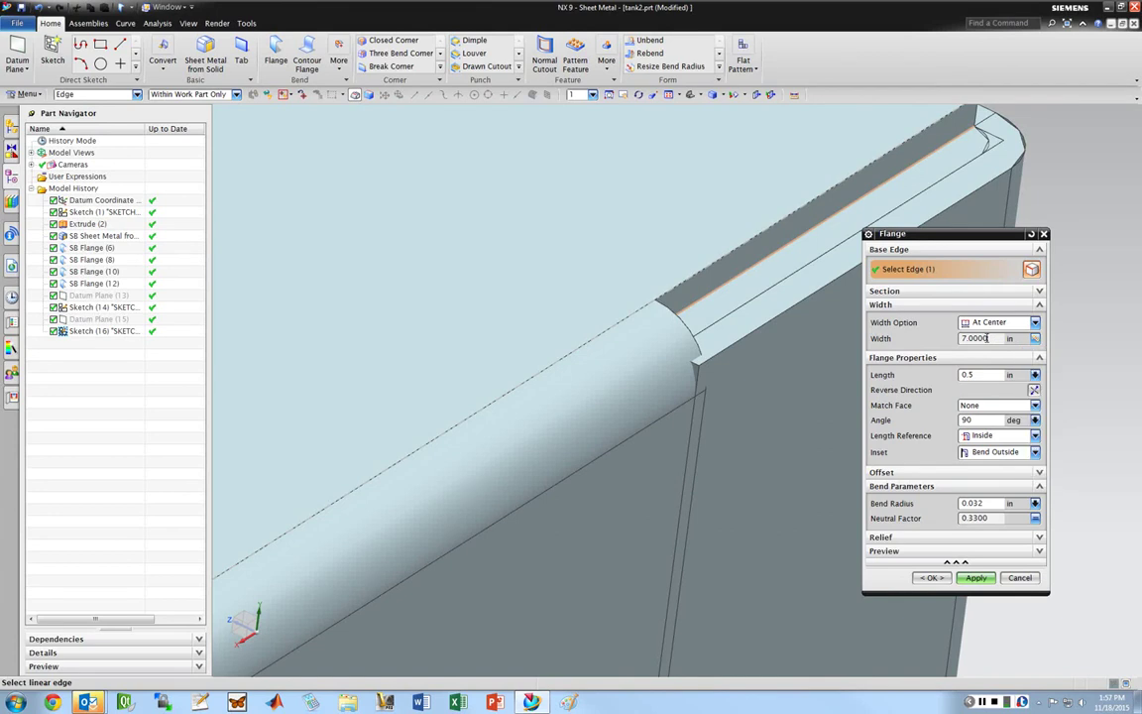
left_click(1034, 338)
left_click(991, 353)
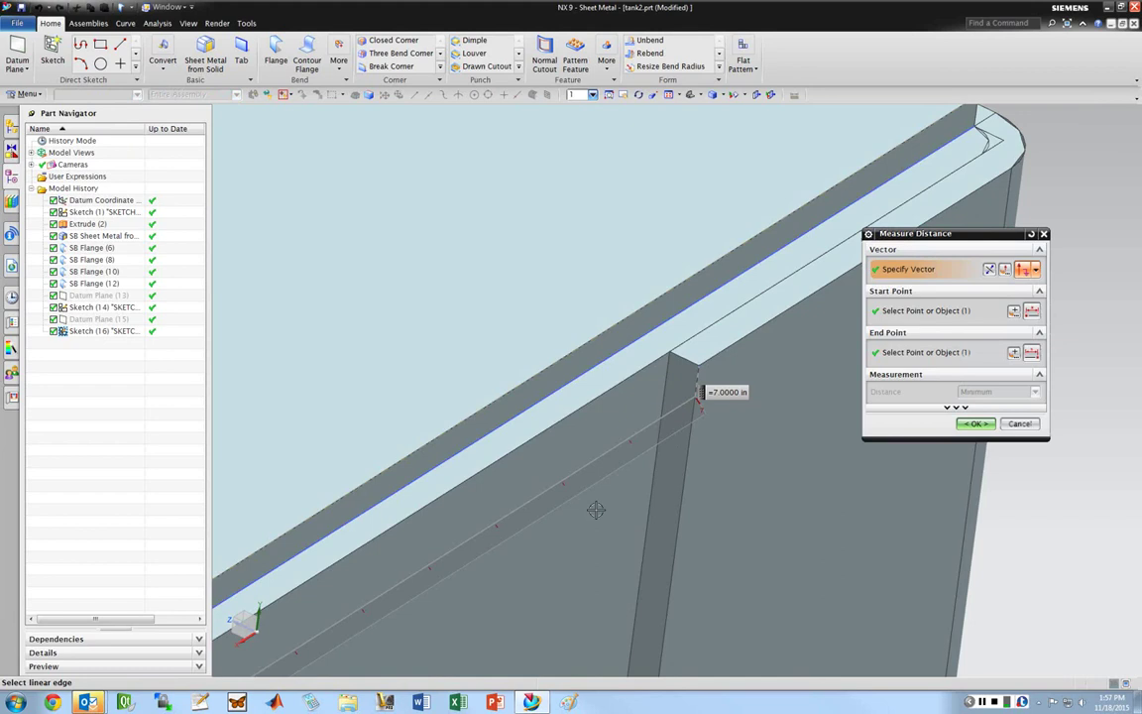
scroll(385, 609, "down", 8)
scroll(361, 628, "up", 8)
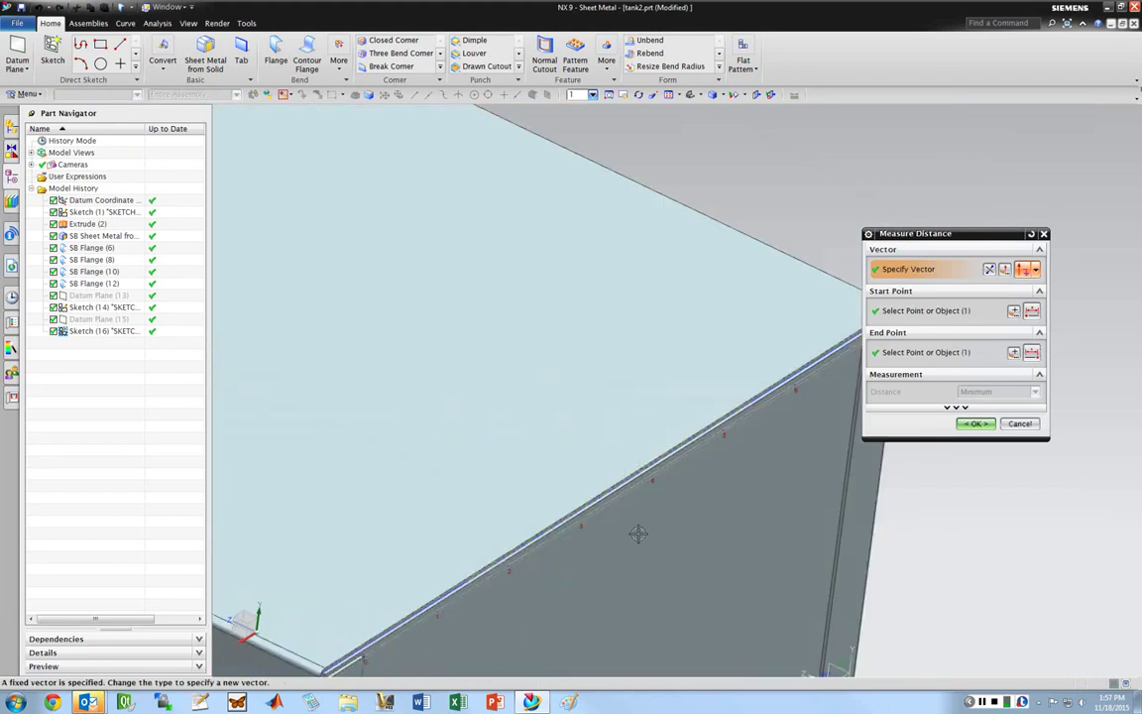
scroll(841, 375, "down", 3)
scroll(841, 367, "up", 4)
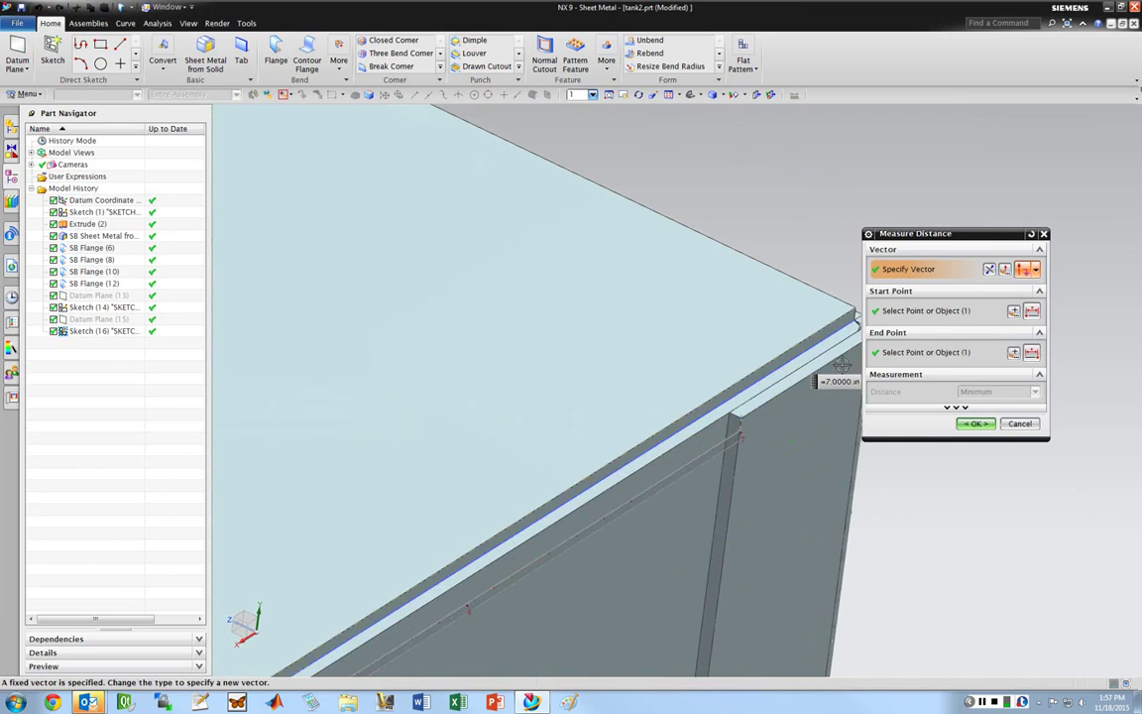
scroll(841, 367, "up", 3)
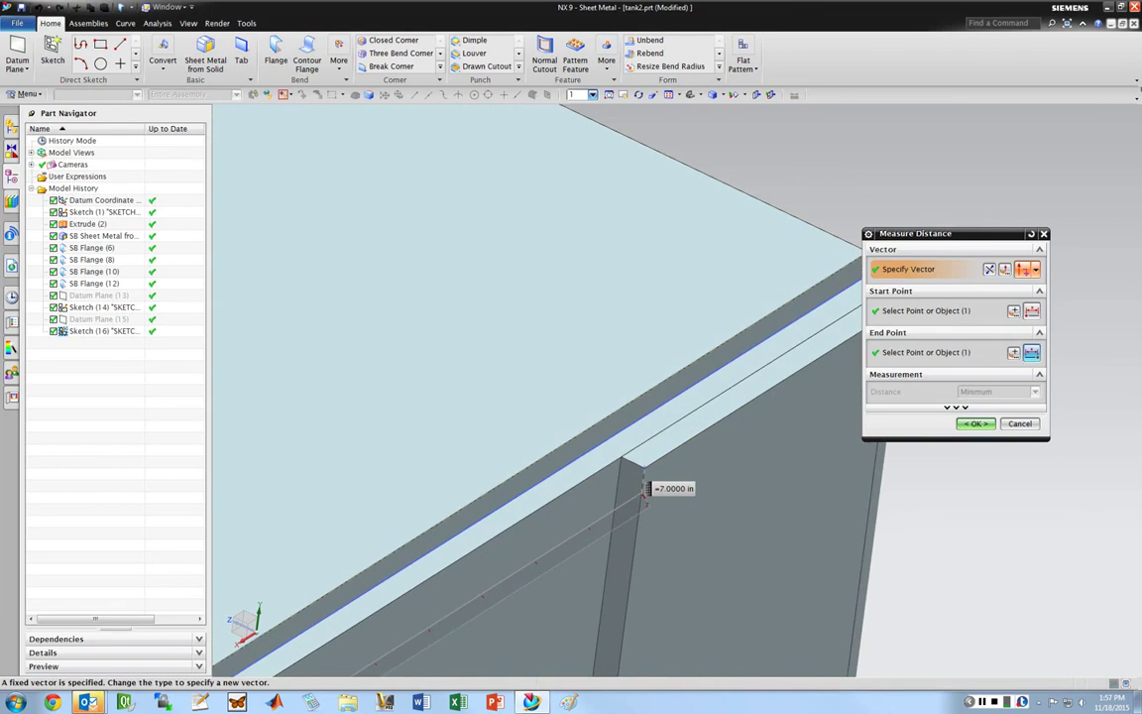
left_click(1031, 352)
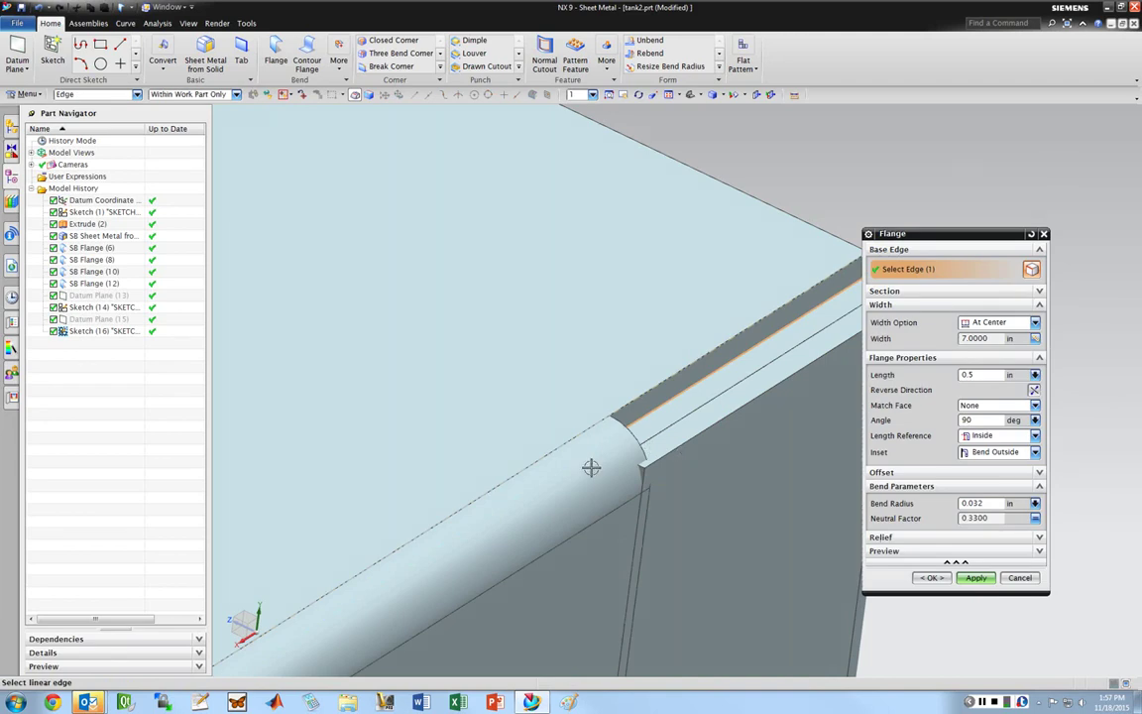
- Review the width's formula in the Expressions dialog, then return to the flange settings
middle_click_drag(722, 462, 804, 421)
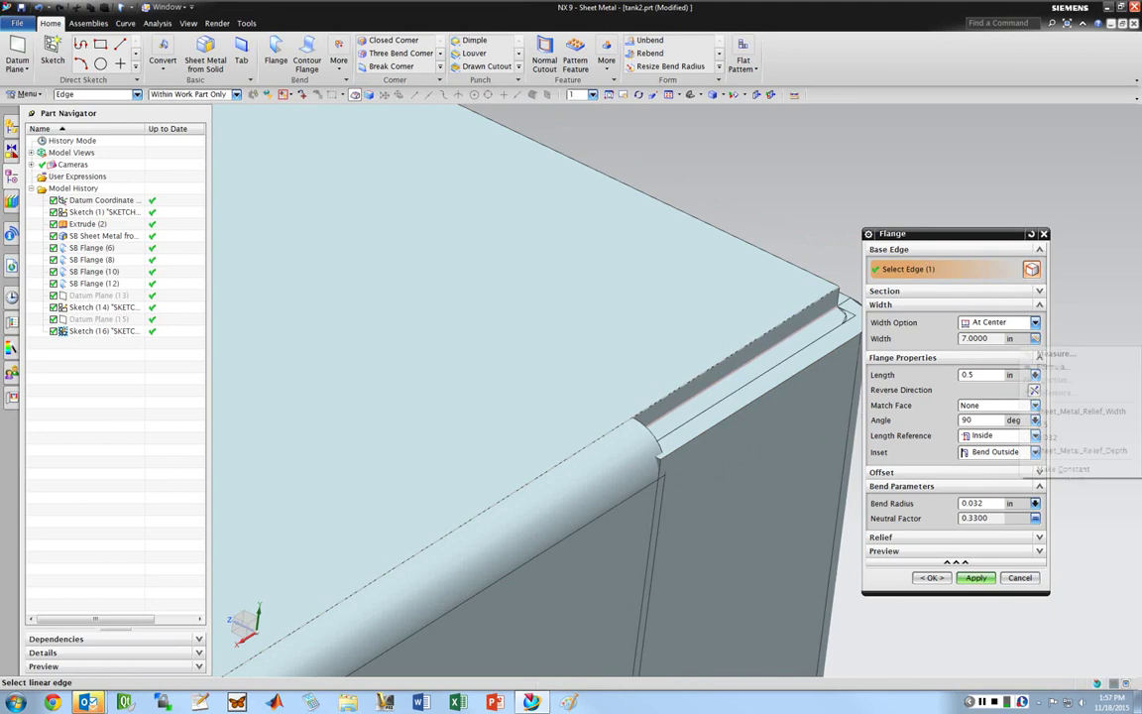
left_click(1036, 338)
left_click(1037, 369)
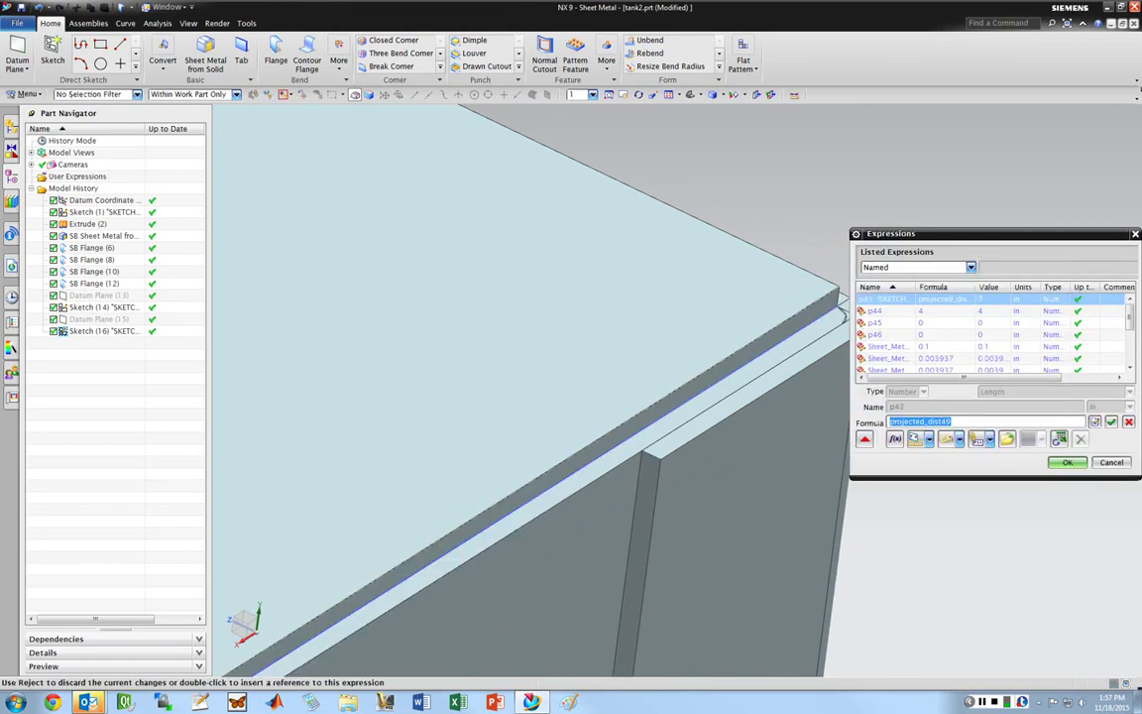
left_click(1065, 462)
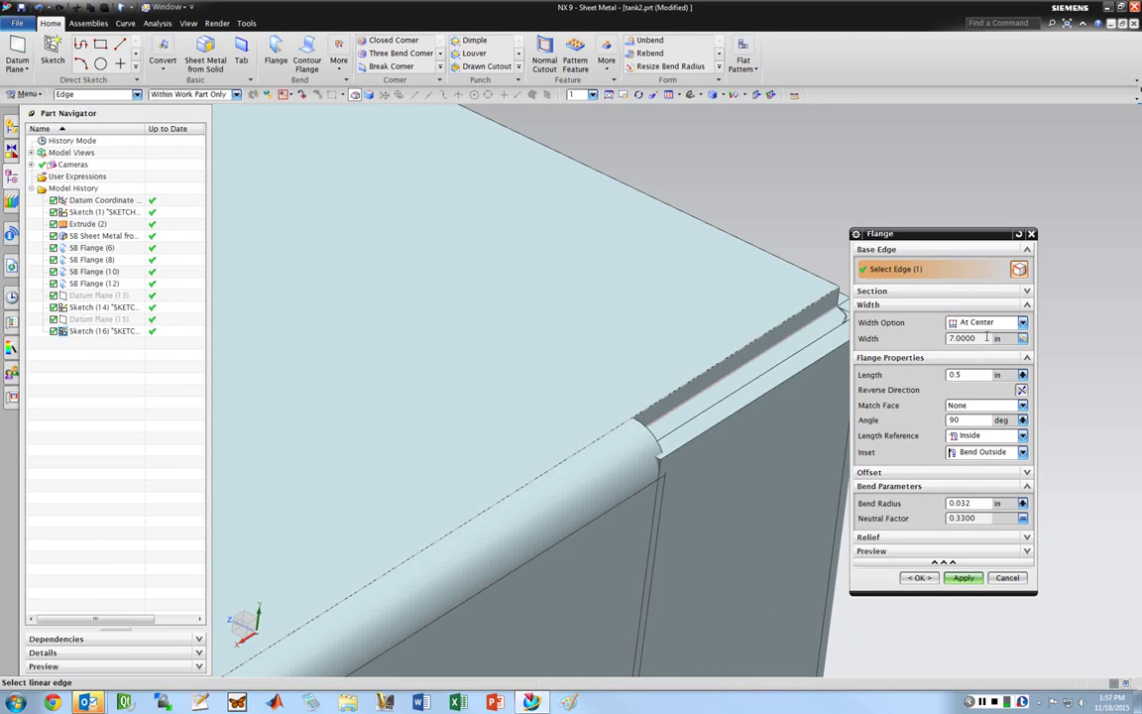
left_click(1023, 338)
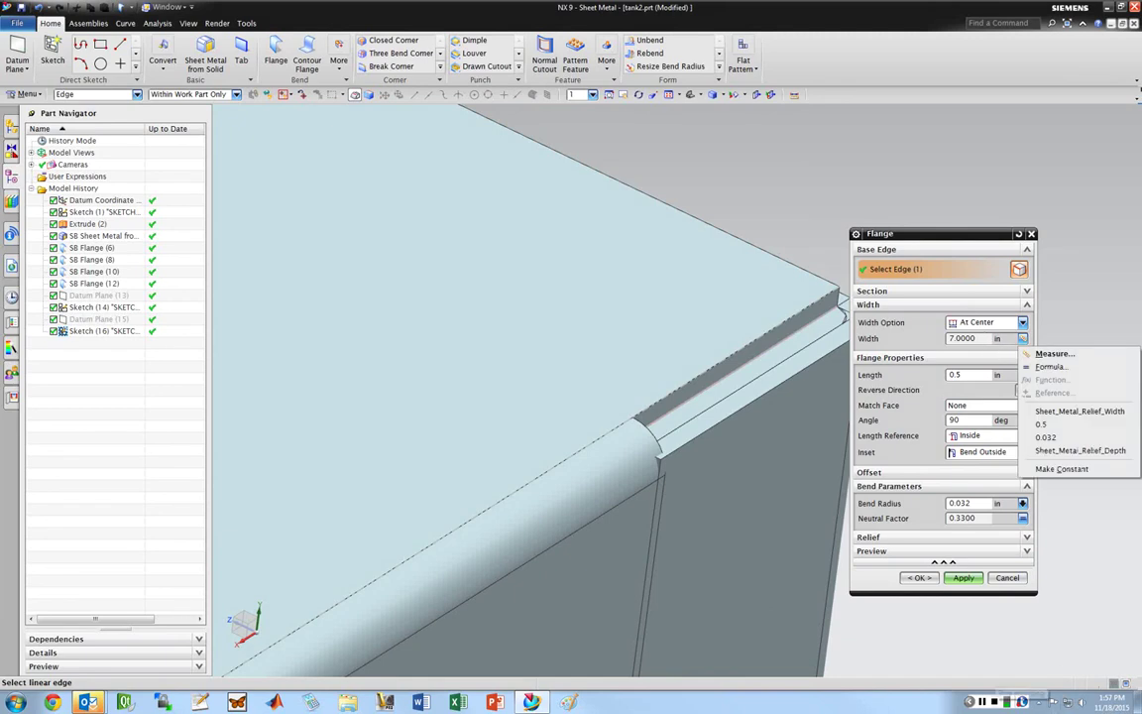
key("Escape")
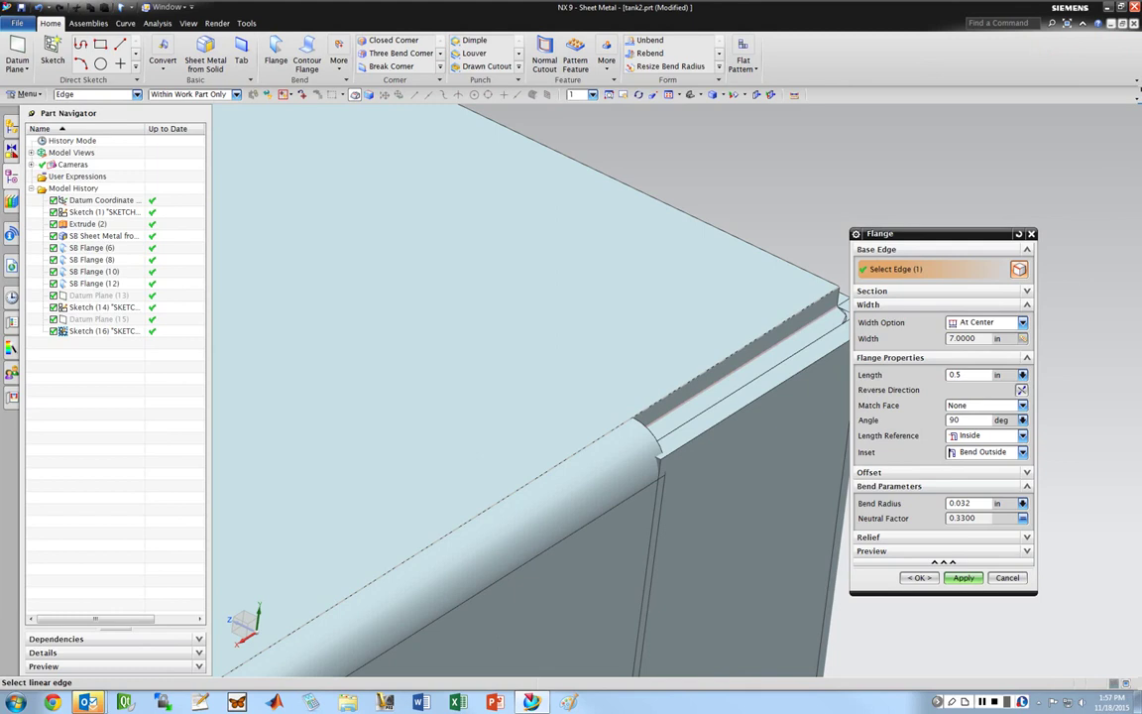
- Replace the measured flange width with a fixed 6.968 in and create the centred top-edge flange
left_click(1022, 338)
left_click(1079, 411)
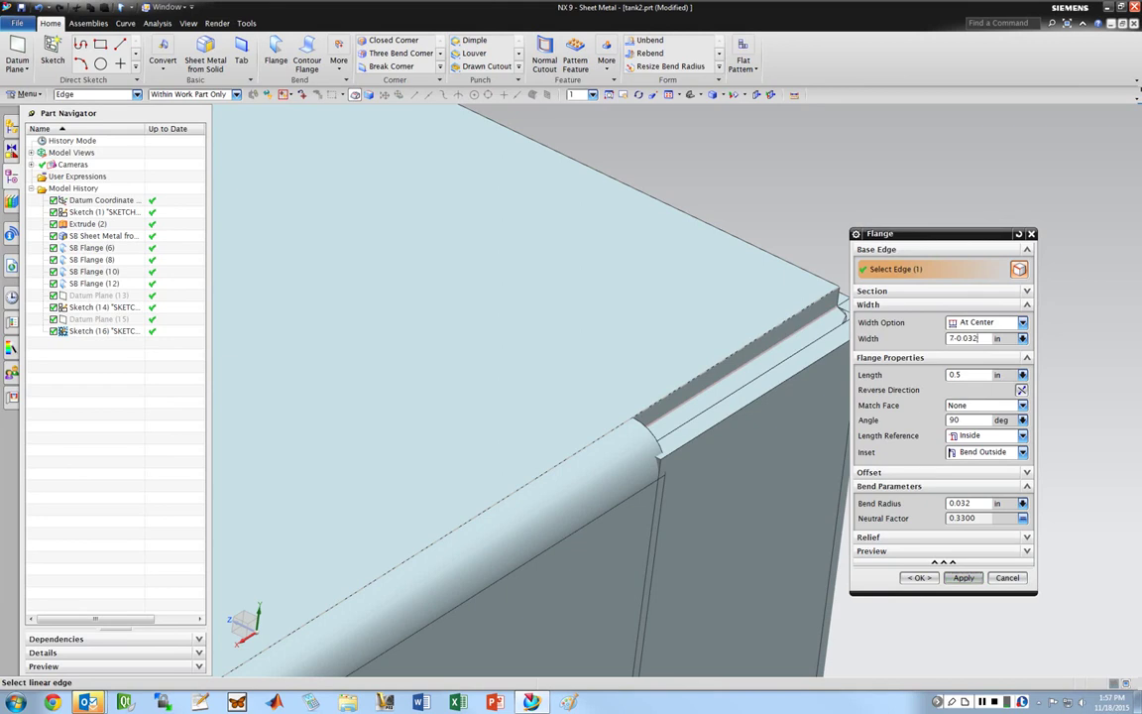
key("Return")
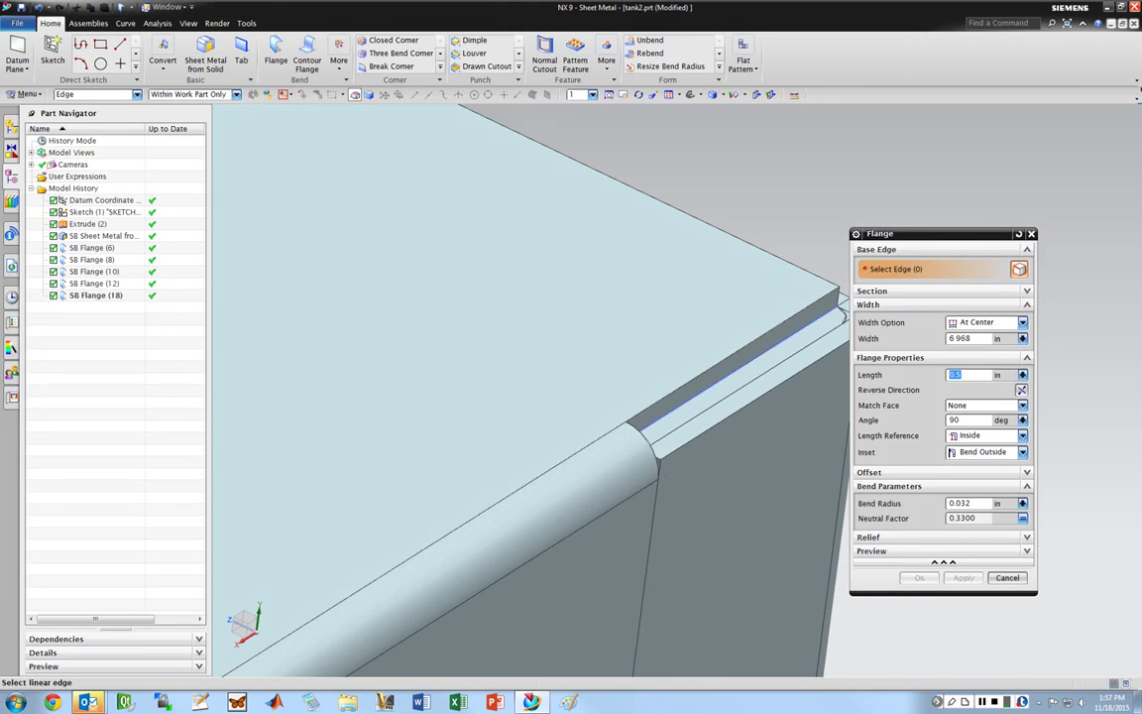
- Add a 0.5 in flange, centred and 6.968 in wide, on the opposite side's top edge, reversed to fold against the wall
scroll(613, 374, "down", 8)
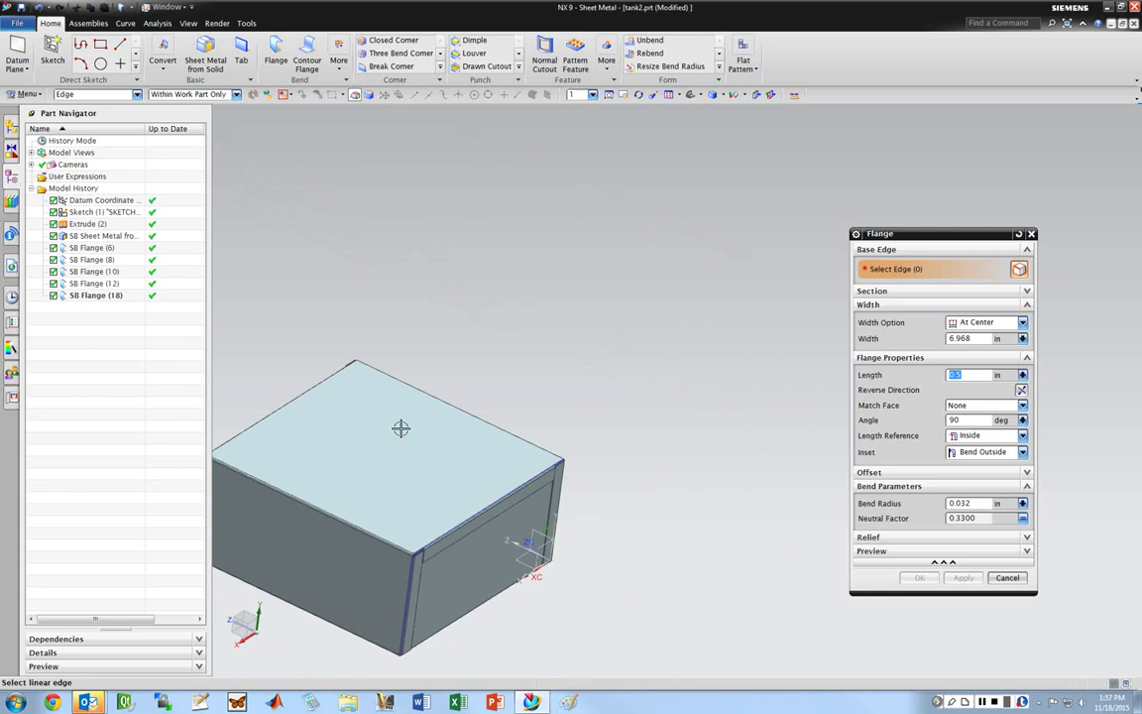
middle_click_drag(401, 427, 445, 443)
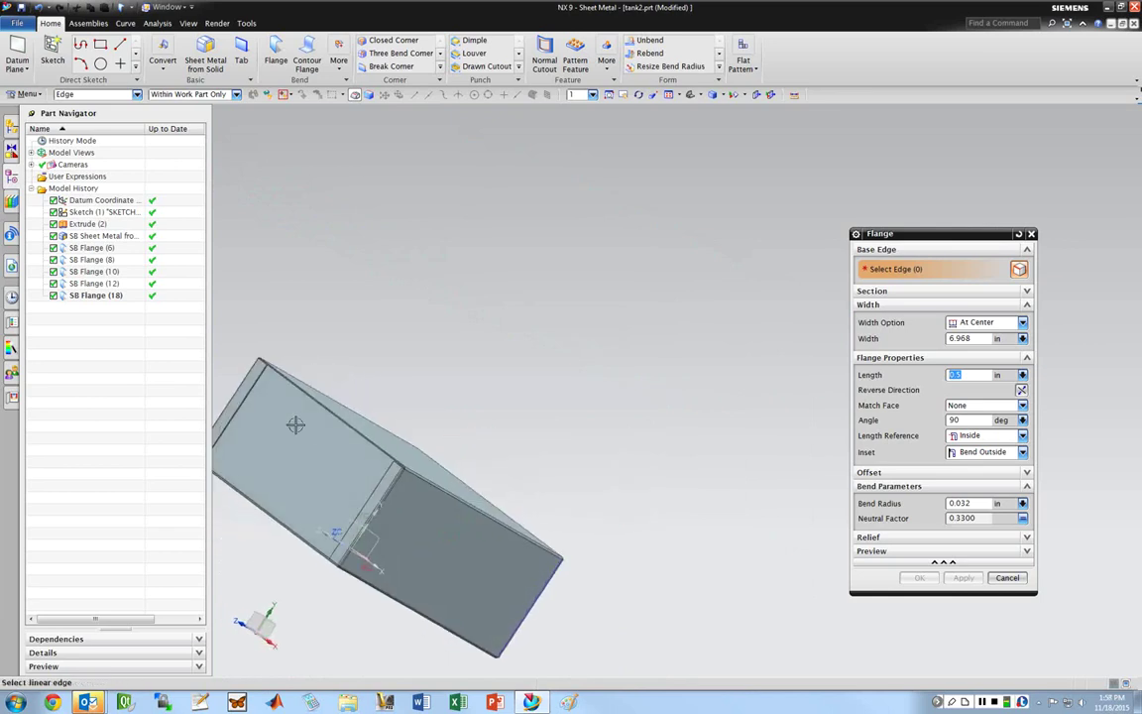
scroll(297, 406, "up", 5)
scroll(436, 490, "up", 3)
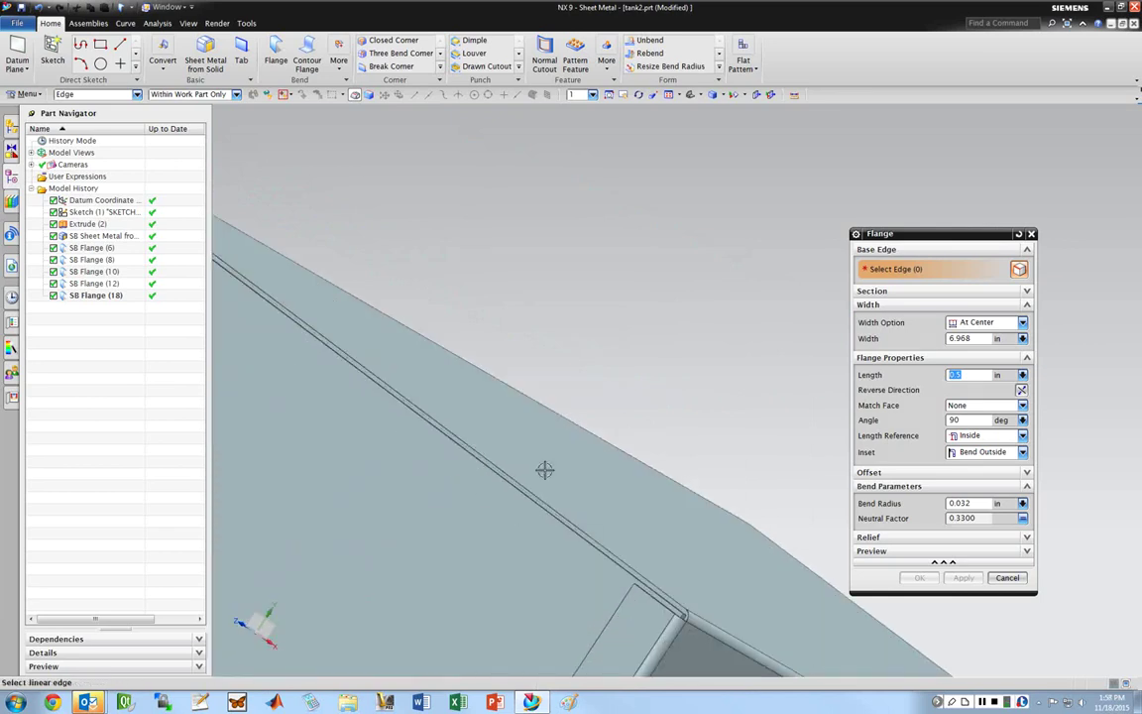
left_click(546, 494)
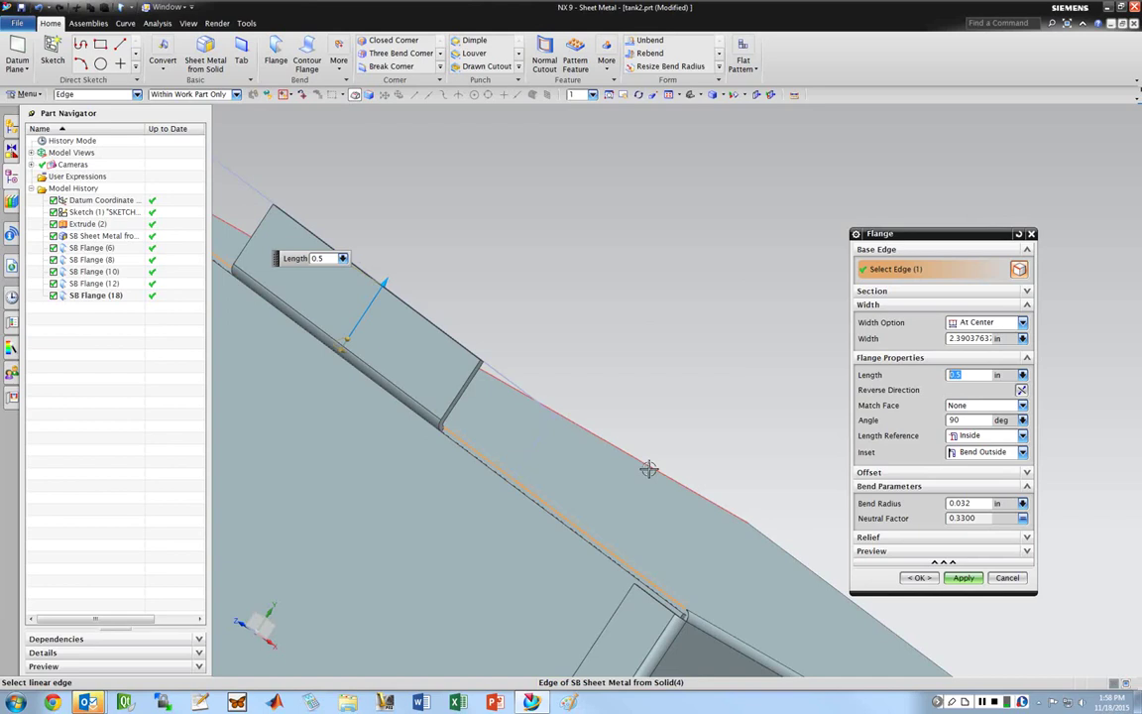
left_click(1021, 389)
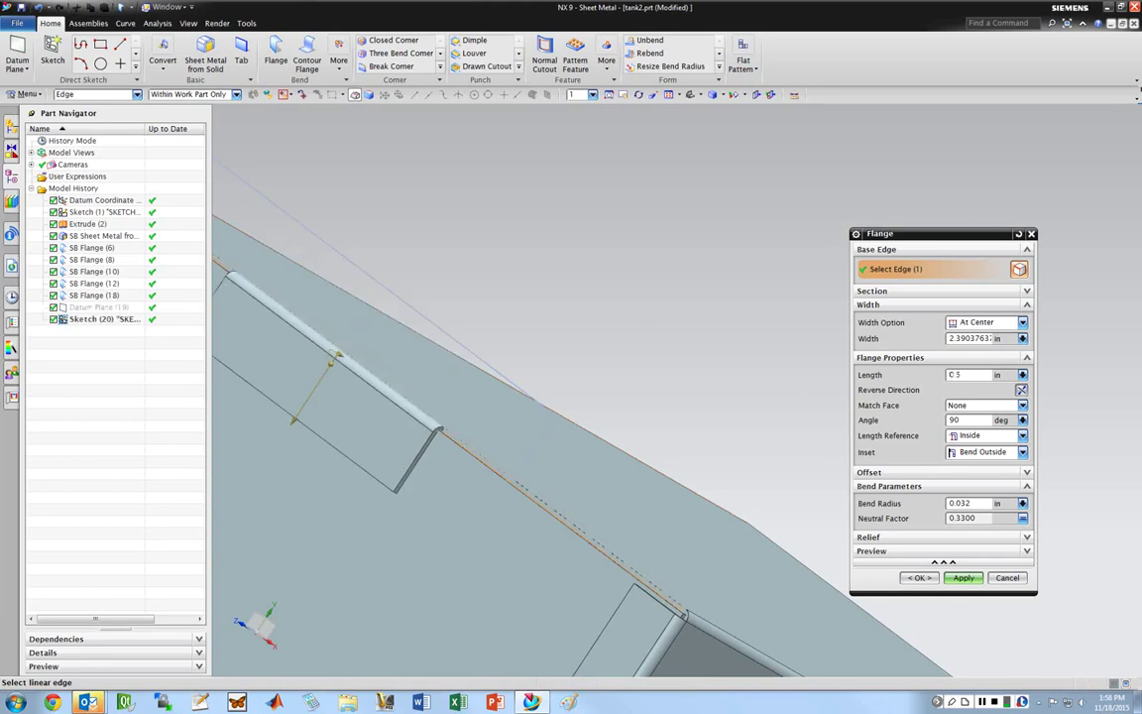
left_click_drag(949, 338, 1064, 339)
key("BackSpace")
left_click(962, 578)
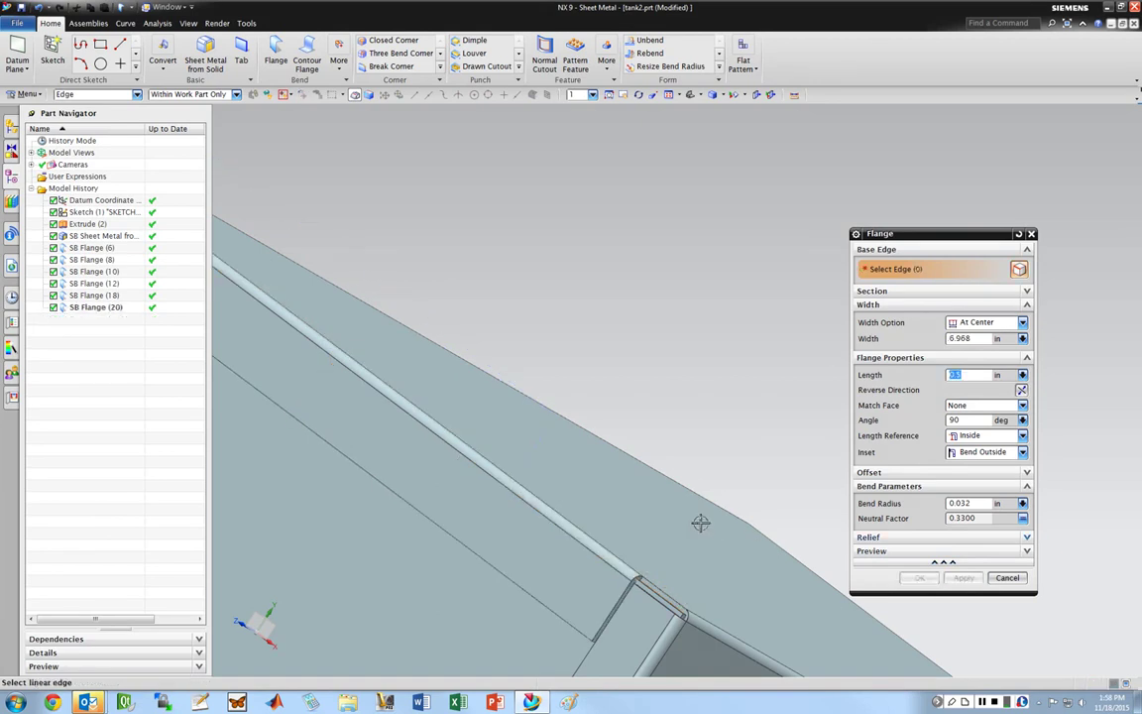
- Add a full-width 0.5 in flange along the adjoining side's top edge, reversing its direction so it lies against the wall
scroll(701, 523, "down", 2)
mouse_move(323, 462)
middle_mouse_down()
mouse_move(380, 466)
mouse_move(317, 466)
middle_mouse_up()
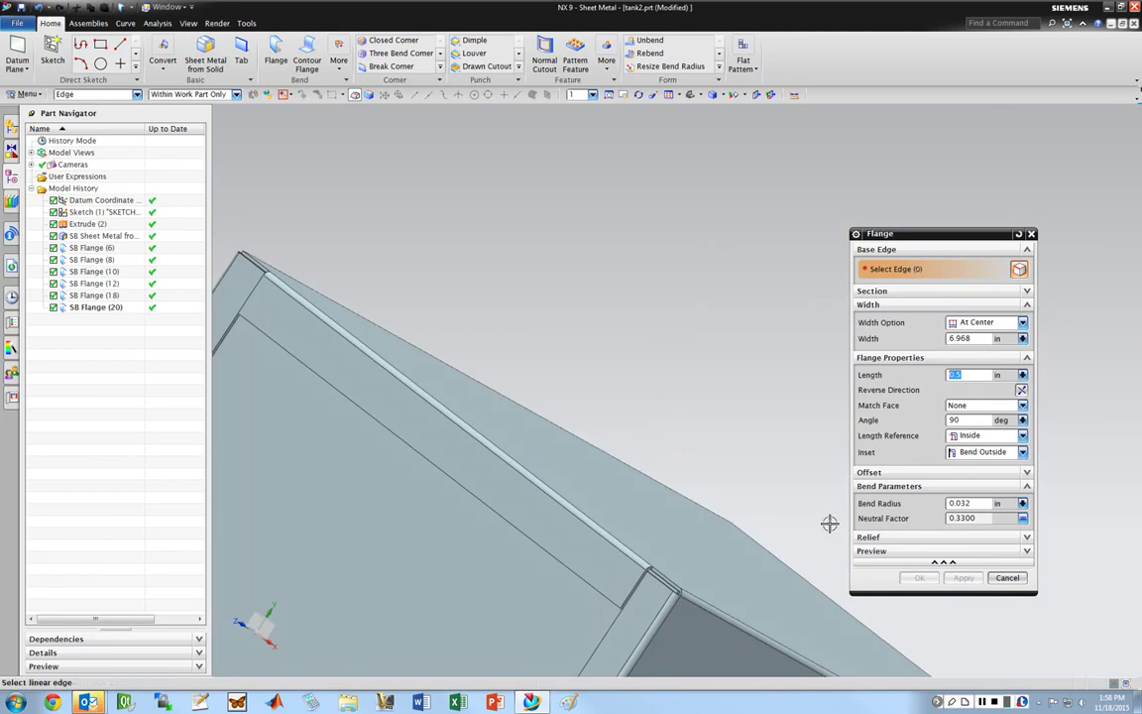
scroll(730, 434, "up", 3)
middle_click_drag(609, 378, 705, 452)
scroll(724, 436, "down", 5)
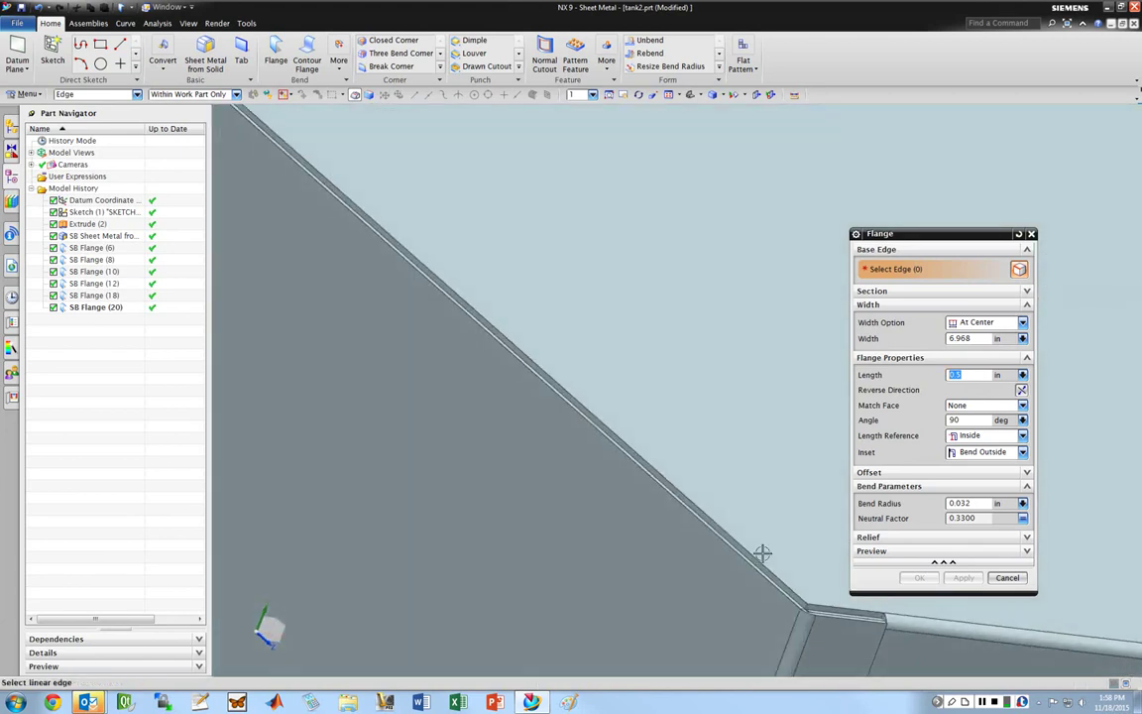
left_click(1021, 322)
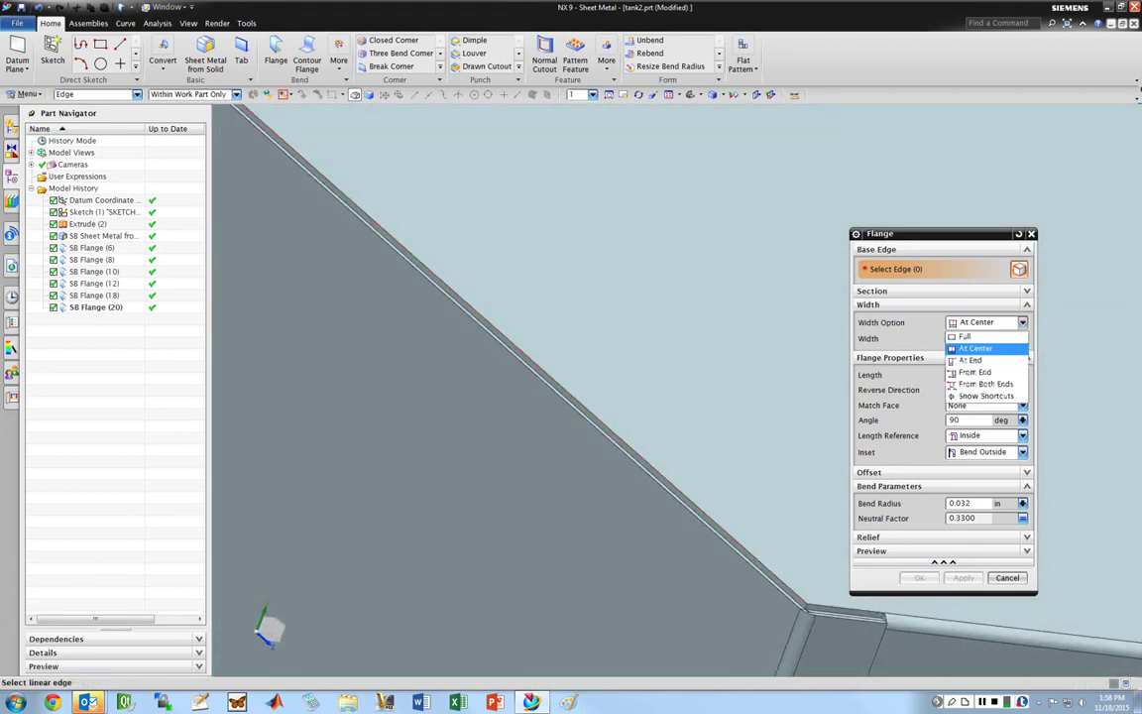
left_click(967, 336)
left_click(691, 498)
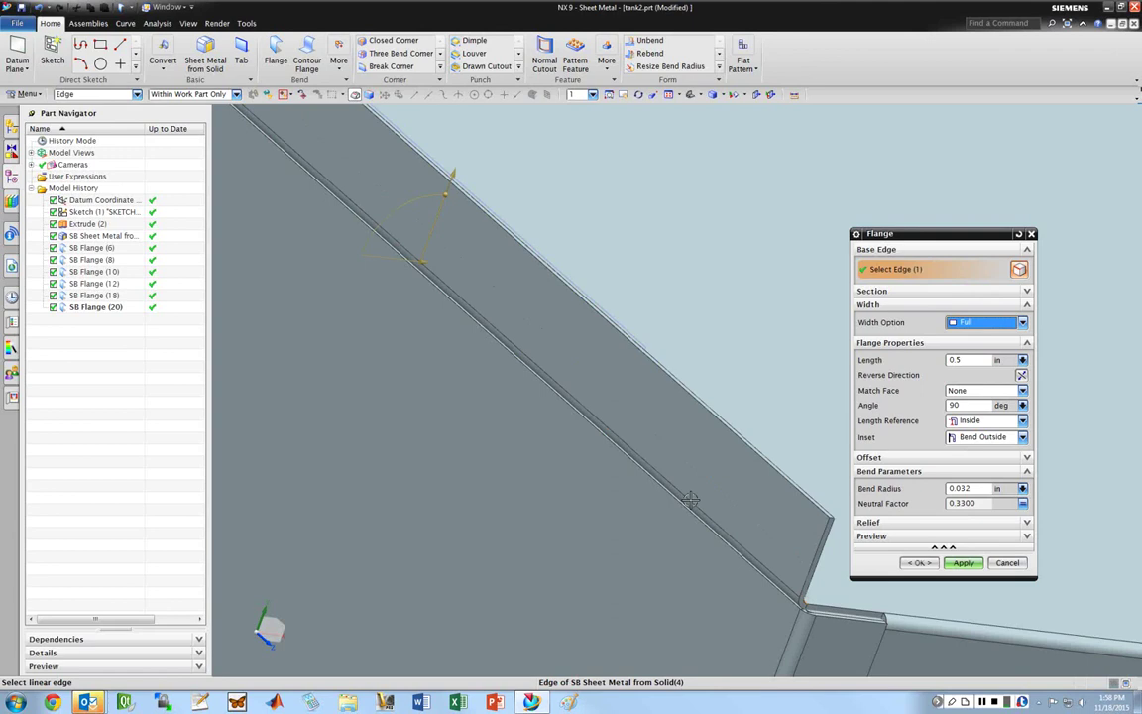
left_click(1022, 374)
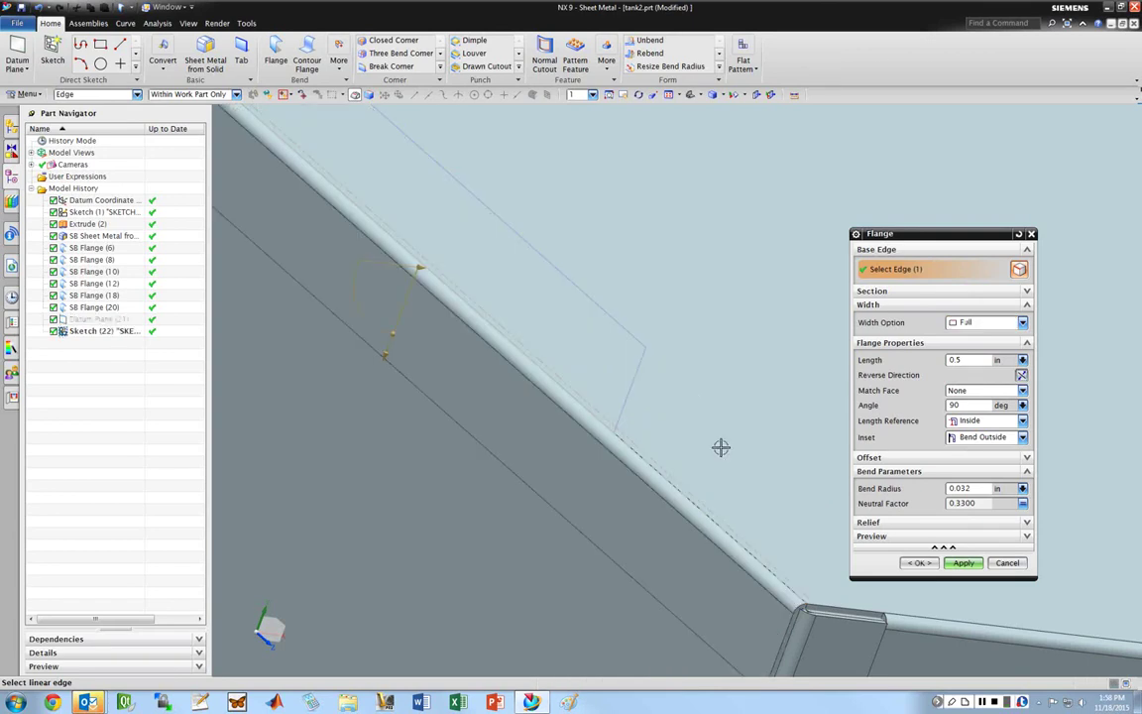
left_click(919, 562)
- Check the flanges around the box and save the part
scroll(854, 428, "down", 10)
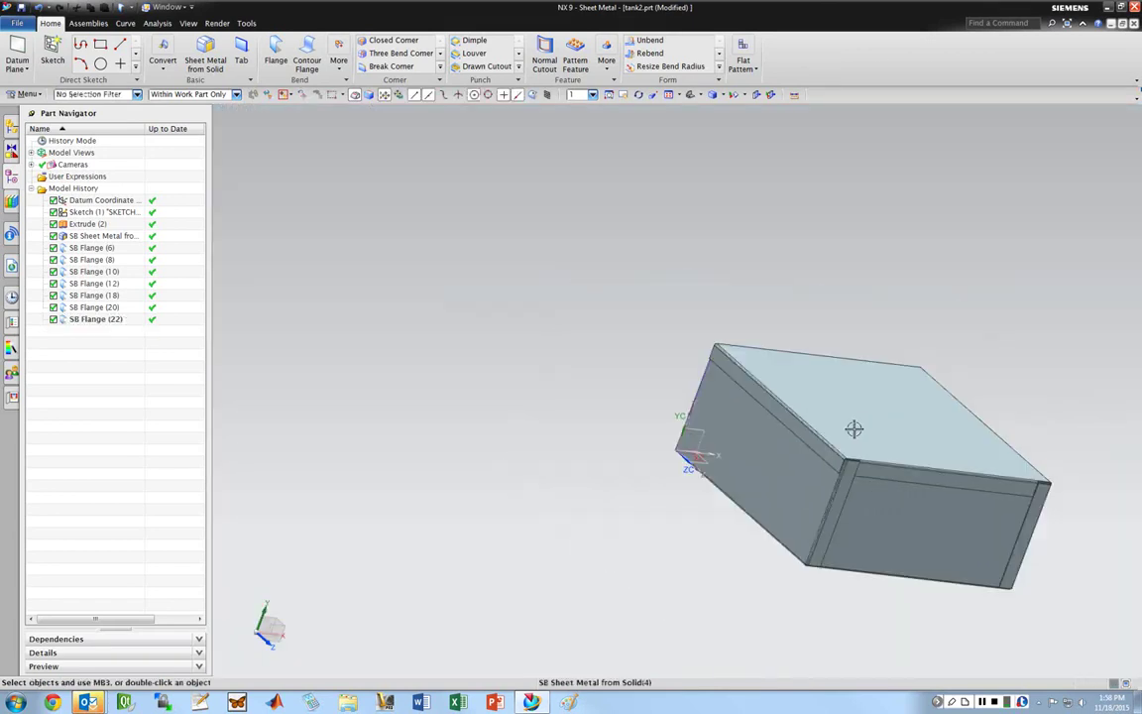
middle_click_drag(864, 403, 577, 413)
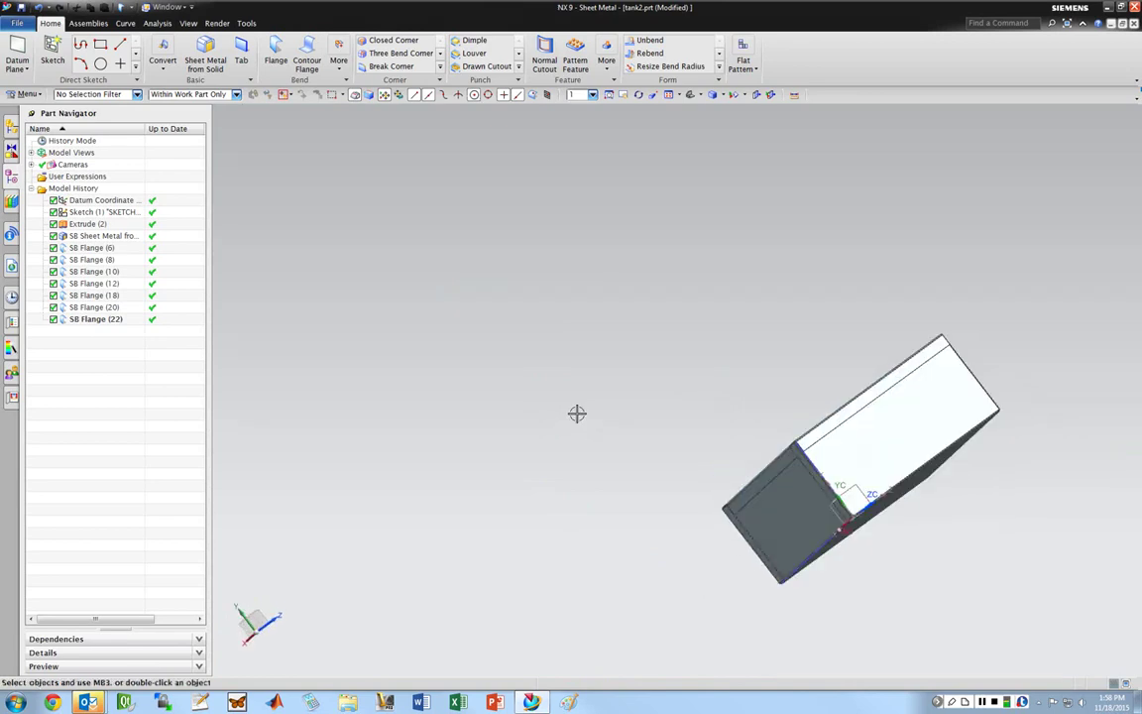
scroll(1013, 263, "up", 1)
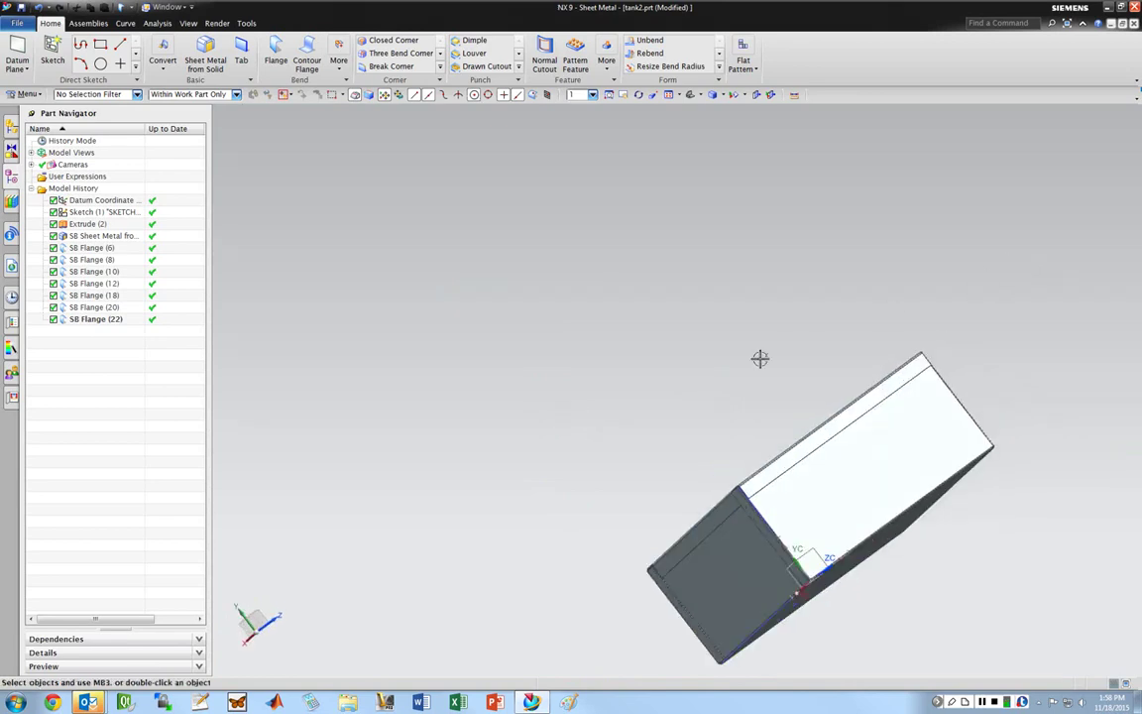
middle_click_drag(759, 358, 951, 328)
key("ctrl+s")
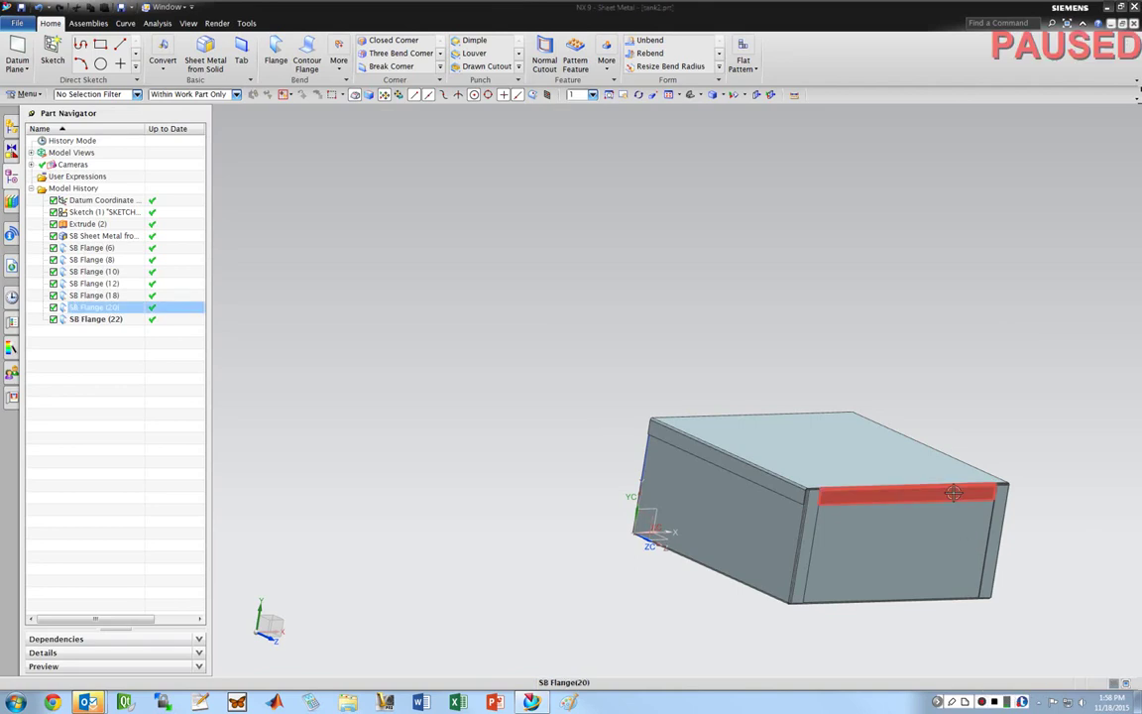
mouse_move(952, 486)
middle_mouse_down()
mouse_move(1010, 466)
mouse_move(981, 451)
mouse_move(947, 516)
mouse_move(924, 469)
mouse_move(892, 477)
mouse_move(920, 441)
mouse_move(950, 466)
middle_mouse_up()
key("ctrl+s")
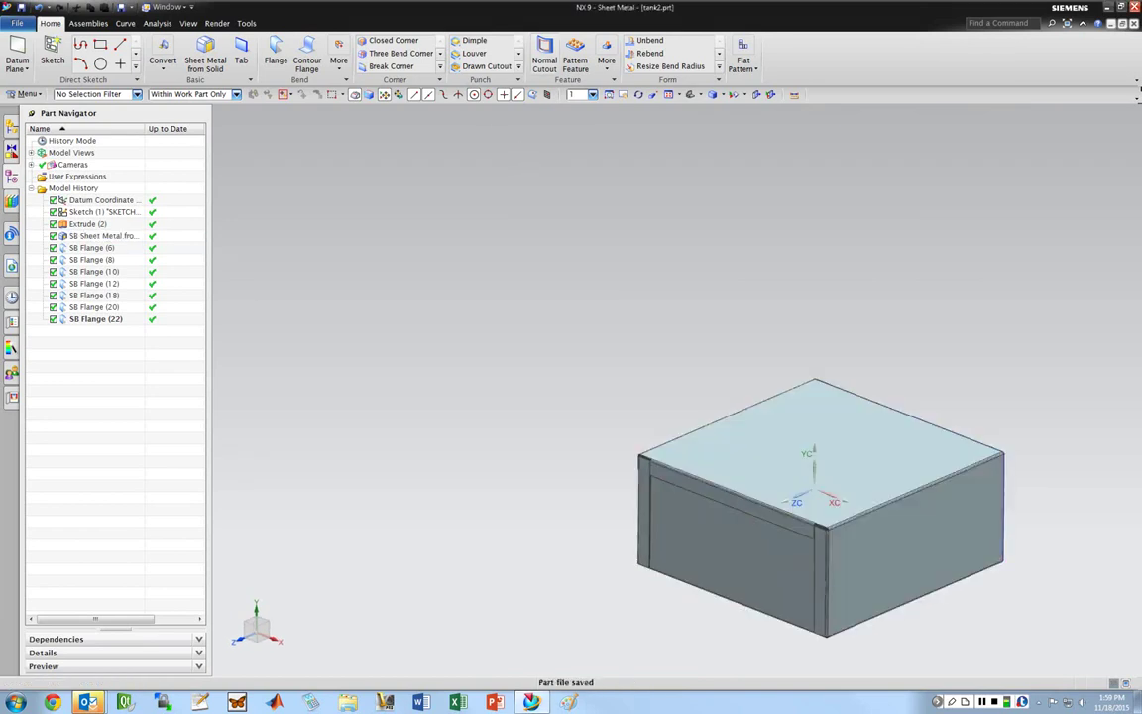
- Start a sketch-based Normal Cutout with the box's large top face as the sketch plane
left_click(544, 54)
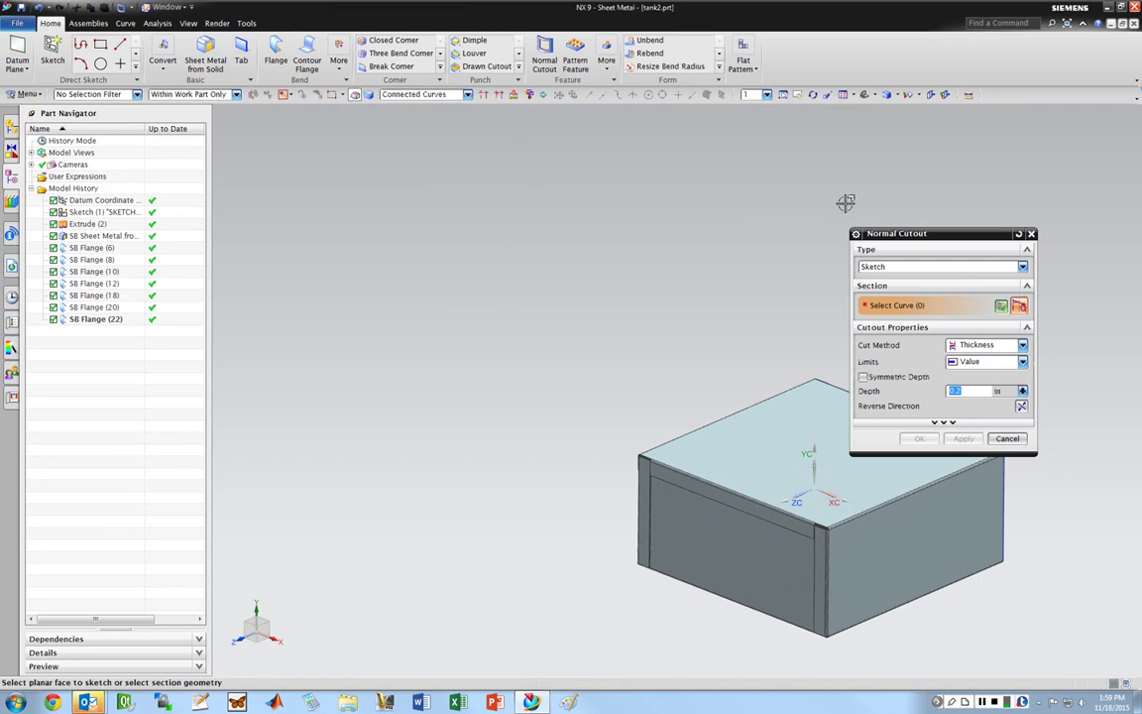
left_click_drag(932, 233, 456, 182)
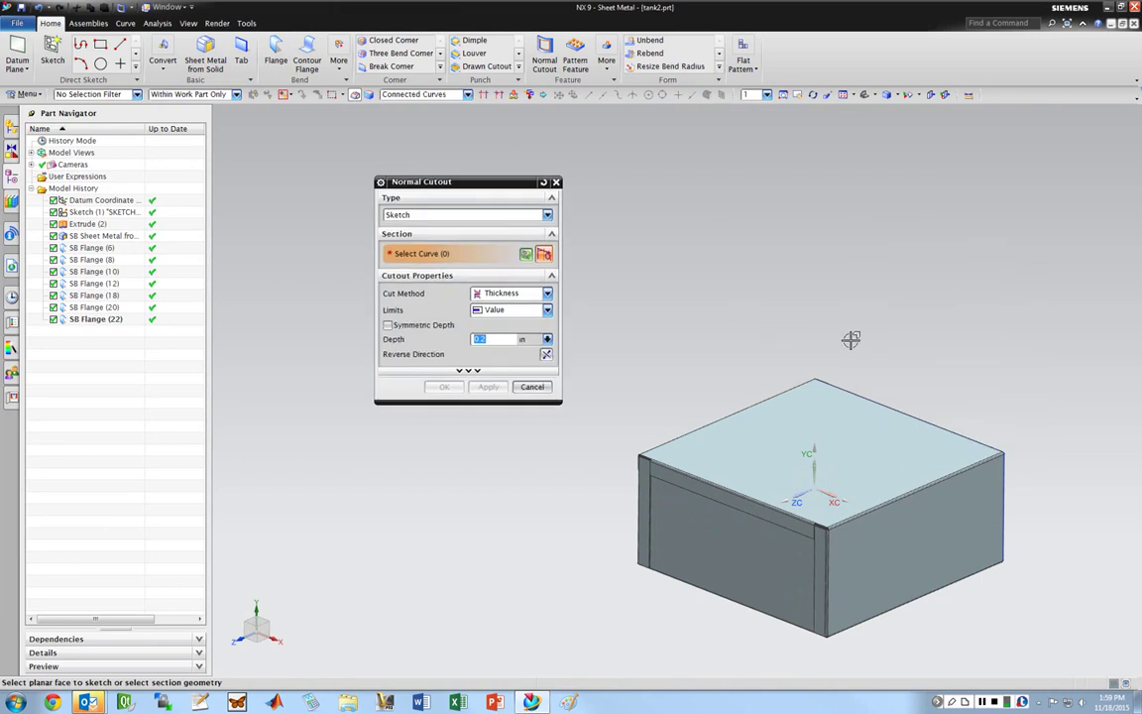
middle_click_drag(892, 349, 839, 364)
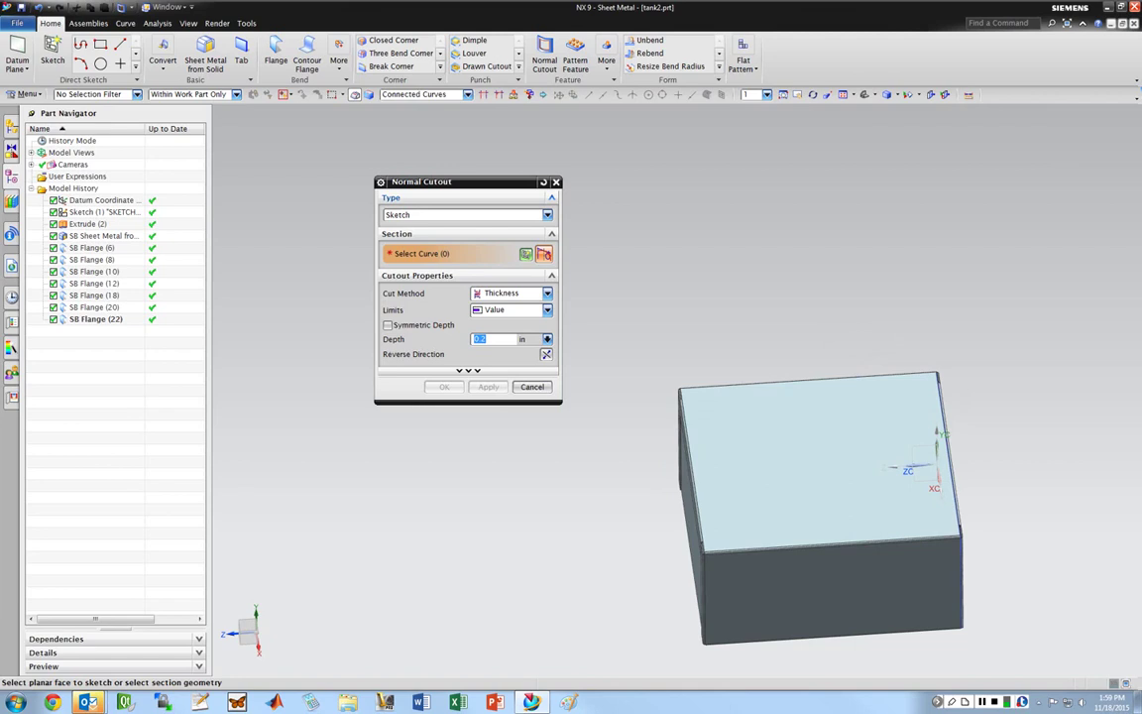
left_click(770, 414)
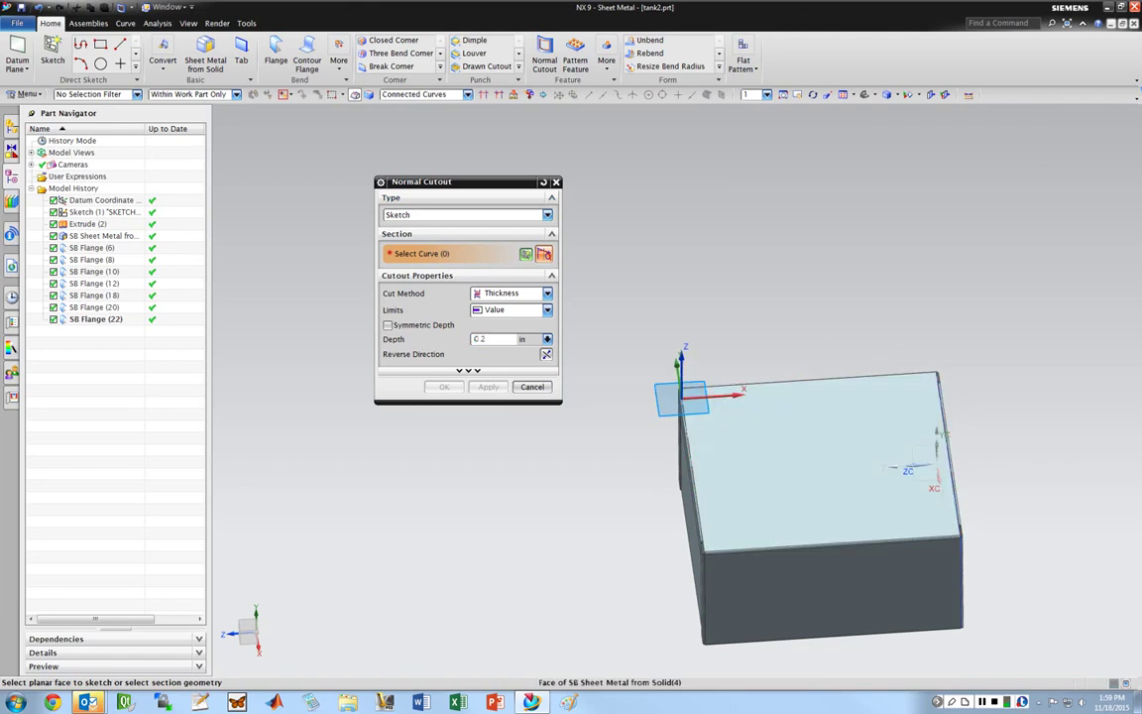
scroll(873, 559, "down", 4)
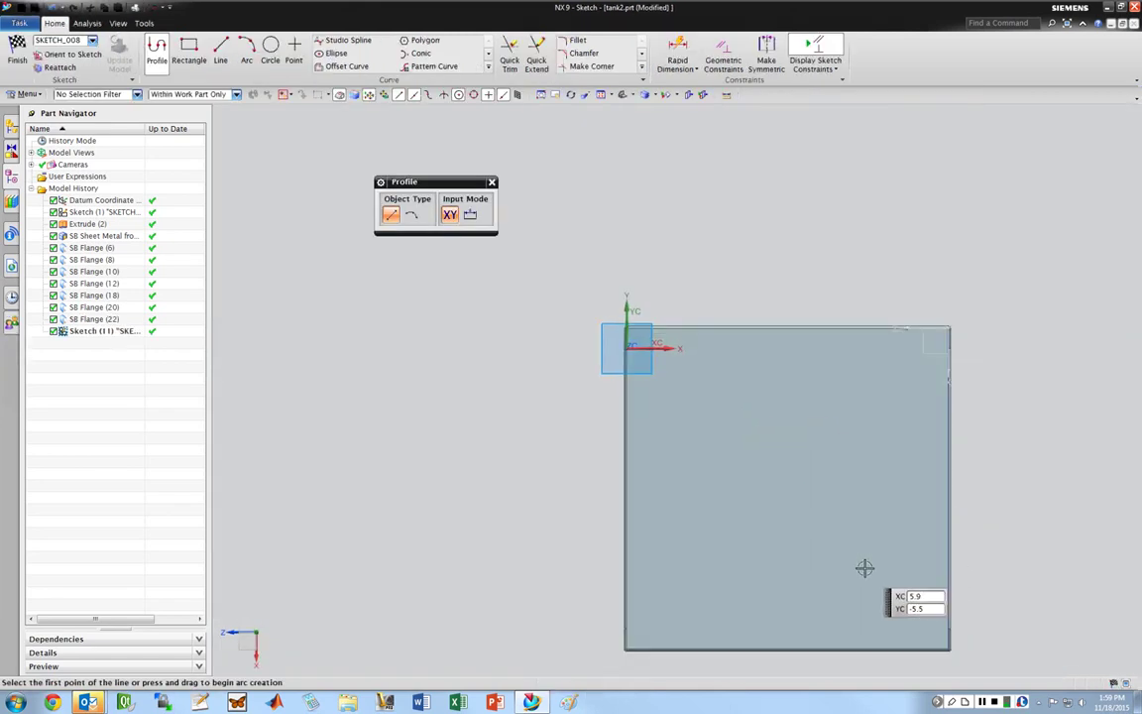
- Sketch a circle about 2.2 in in diameter on the top face, centred about 3.7 in across and 2.7 in down from the origin
left_click(270, 50)
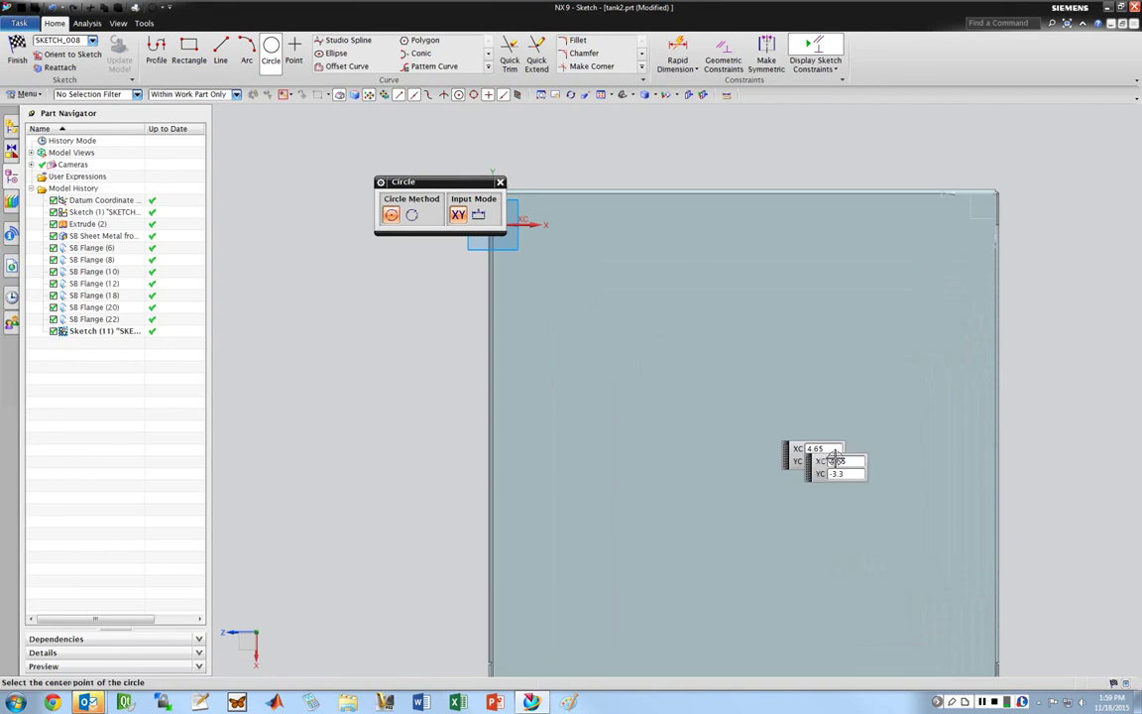
left_click(728, 398)
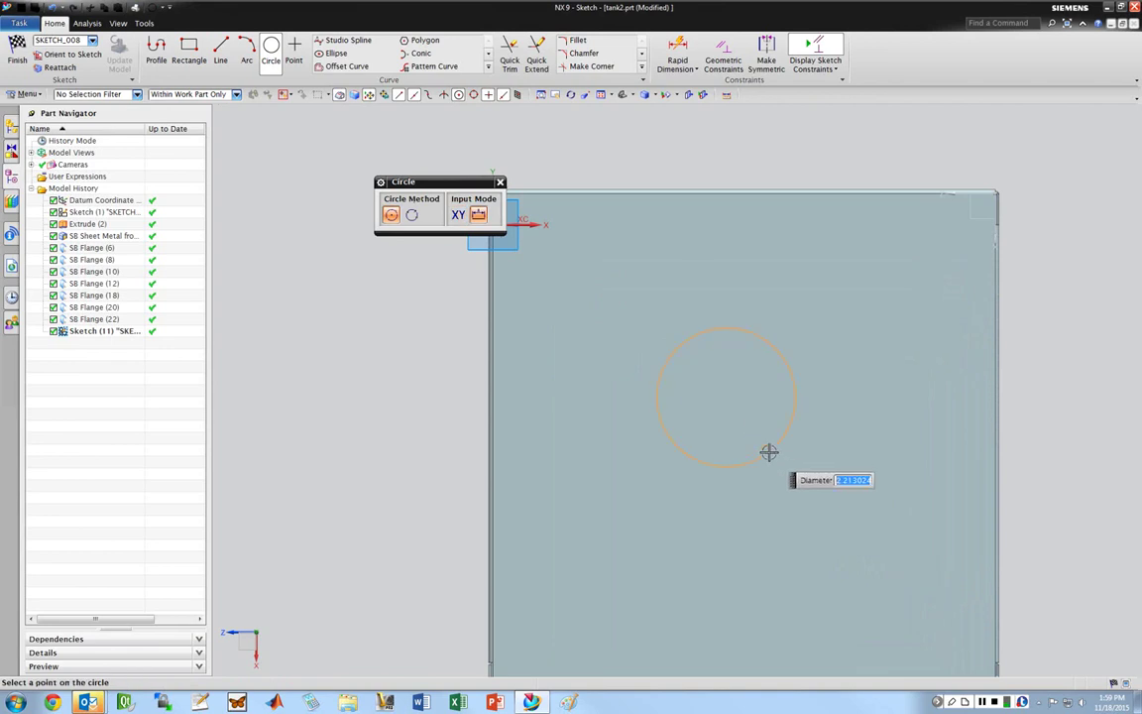
left_click(770, 452)
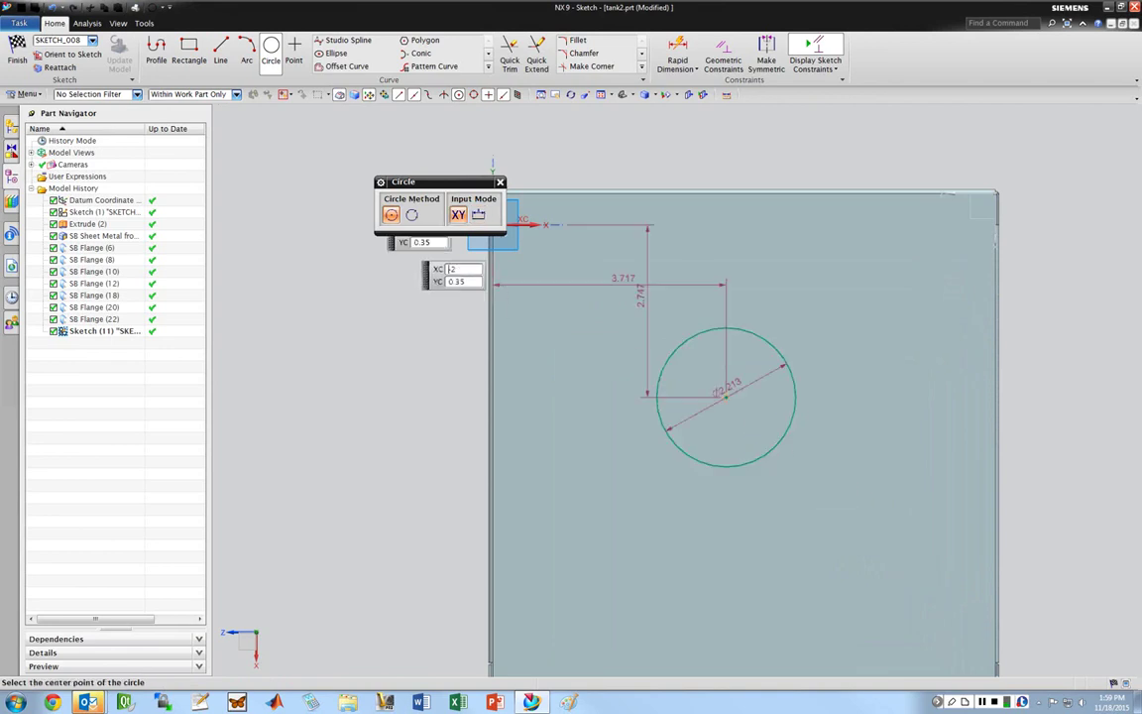
key("Escape")
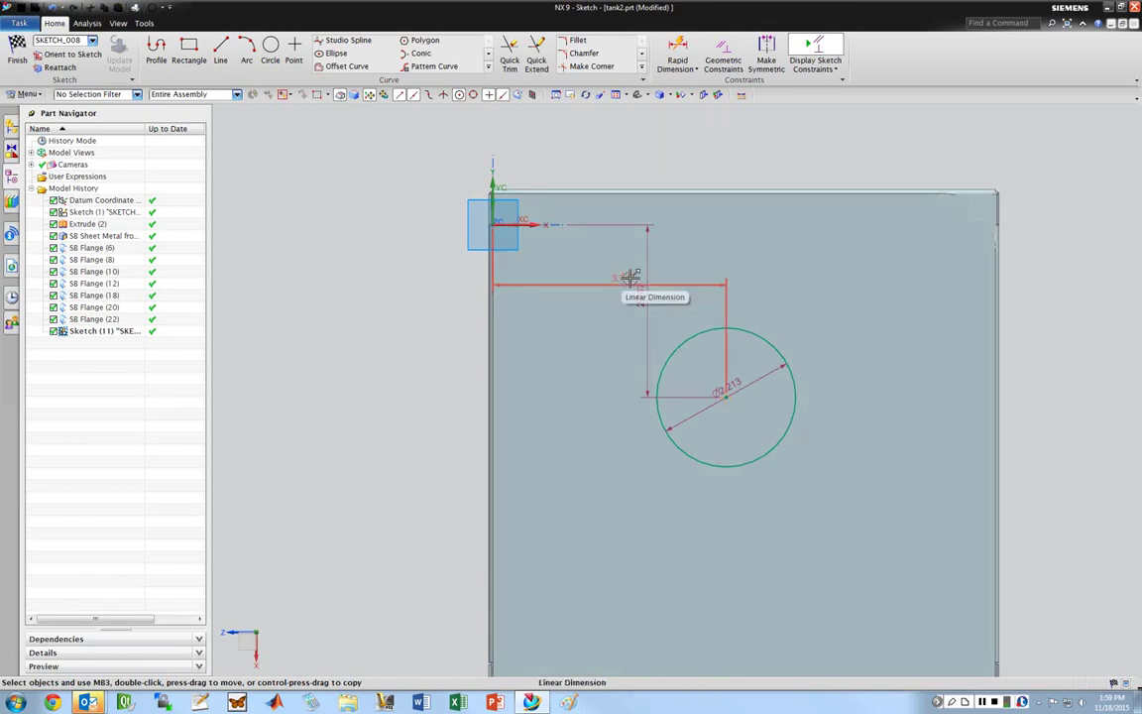
- Set the circle centre's horizontal and vertical distances from the sketch origin to 4 in each
left_click(627, 279)
double_click(626, 279)
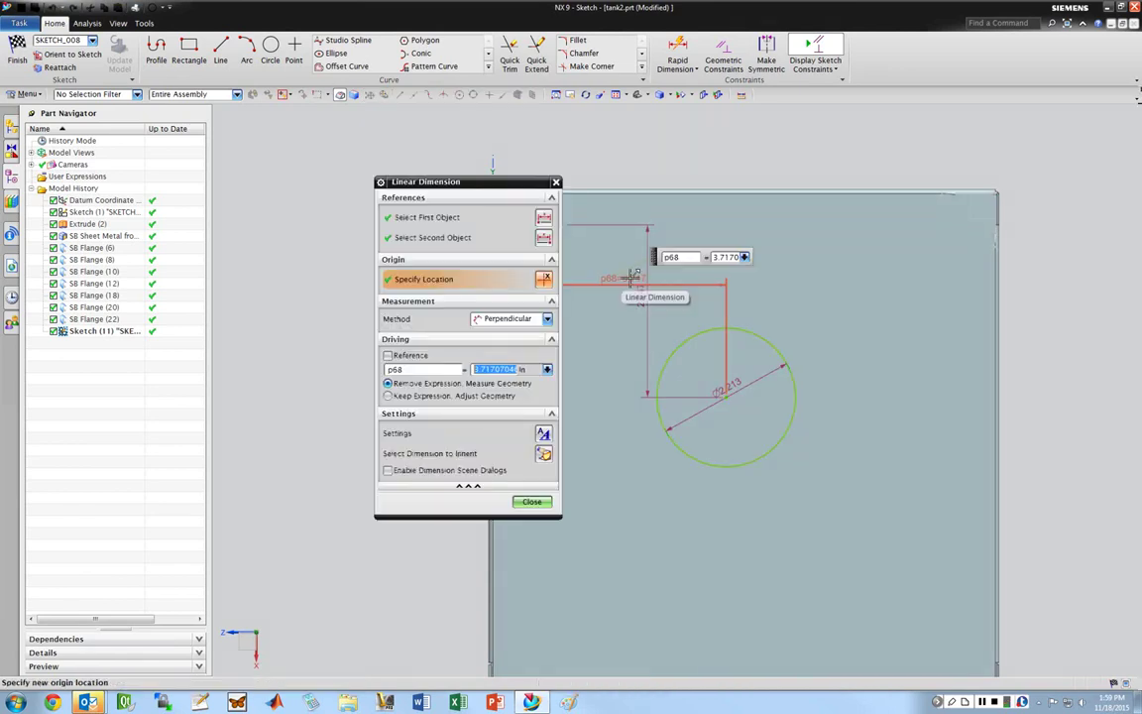
type("4")
key("Return")
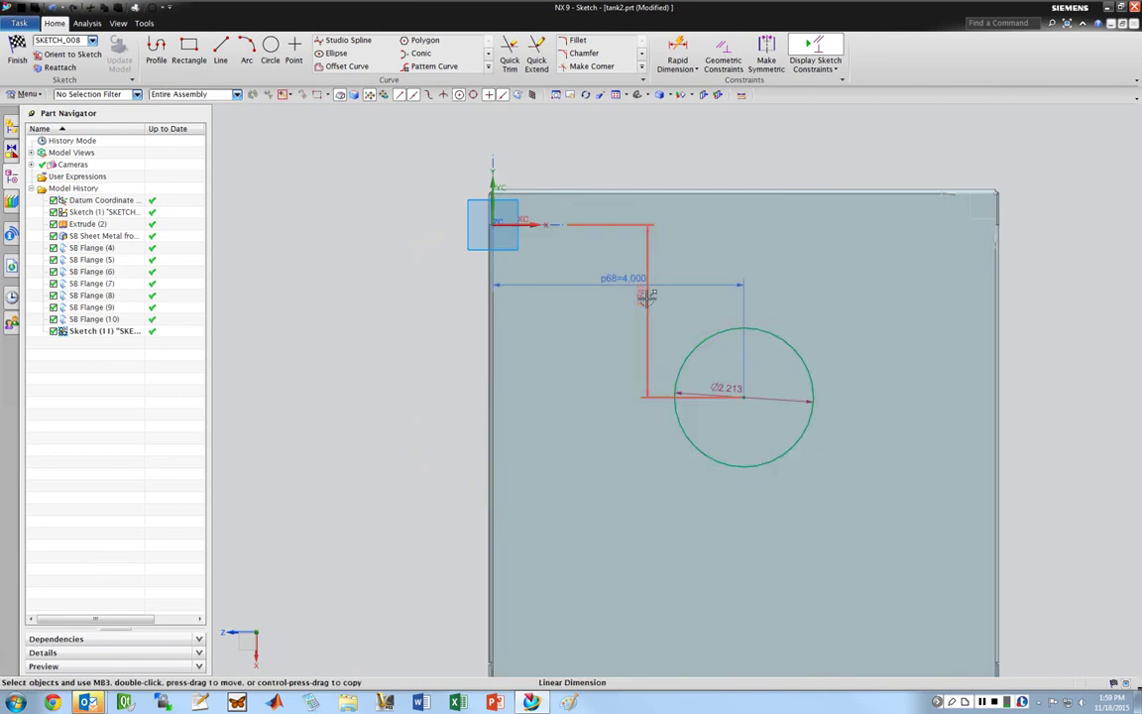
left_click(642, 300)
double_click(644, 300)
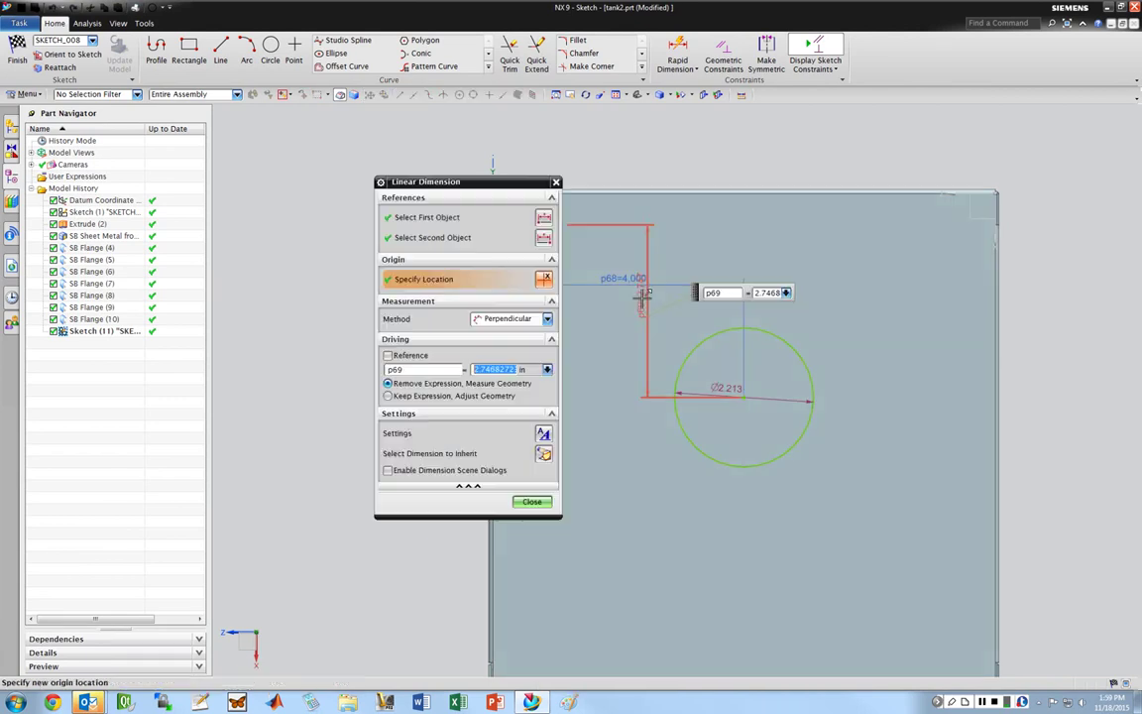
type("4")
key("Return")
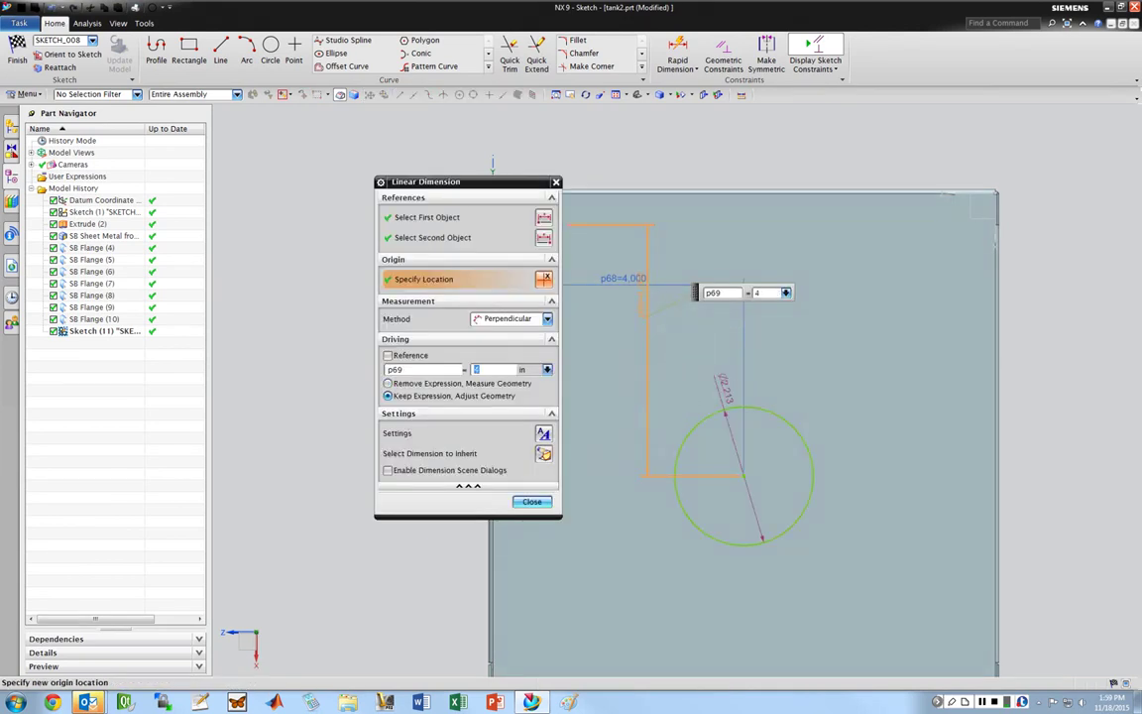
- Set the circle's diameter to 3 in and close the dimension dialog
left_click(727, 387)
double_click(727, 389)
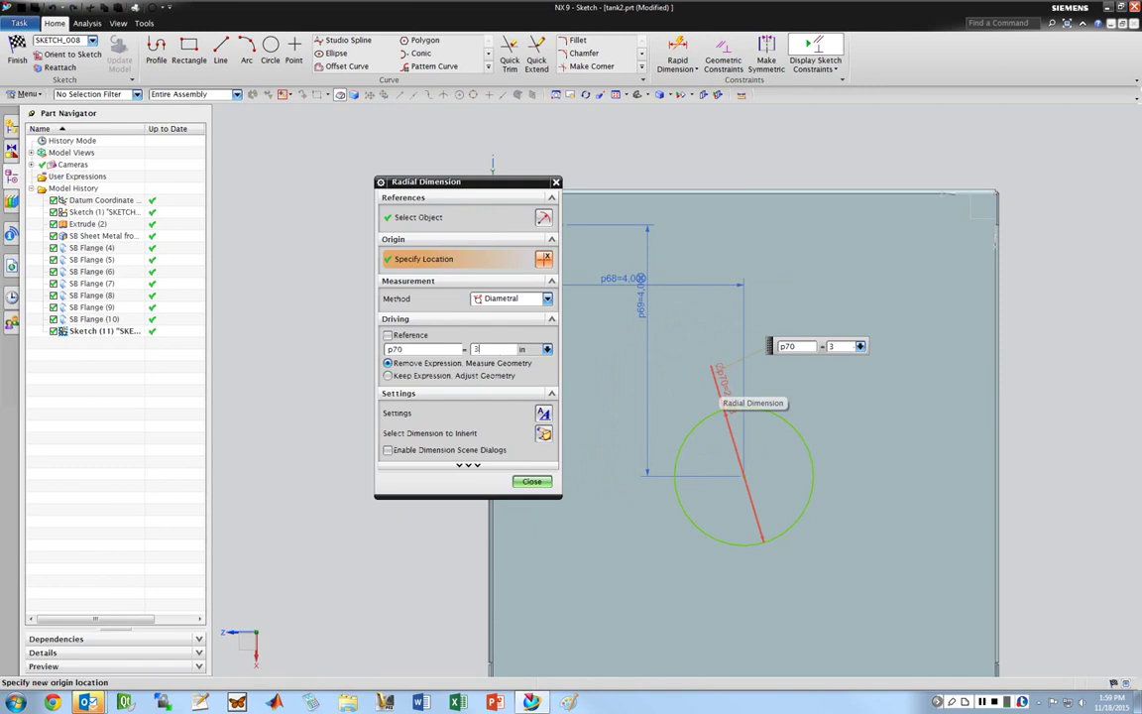
type("3")
key("Return")
left_click(532, 481)
scroll(496, 437, "down", 3)
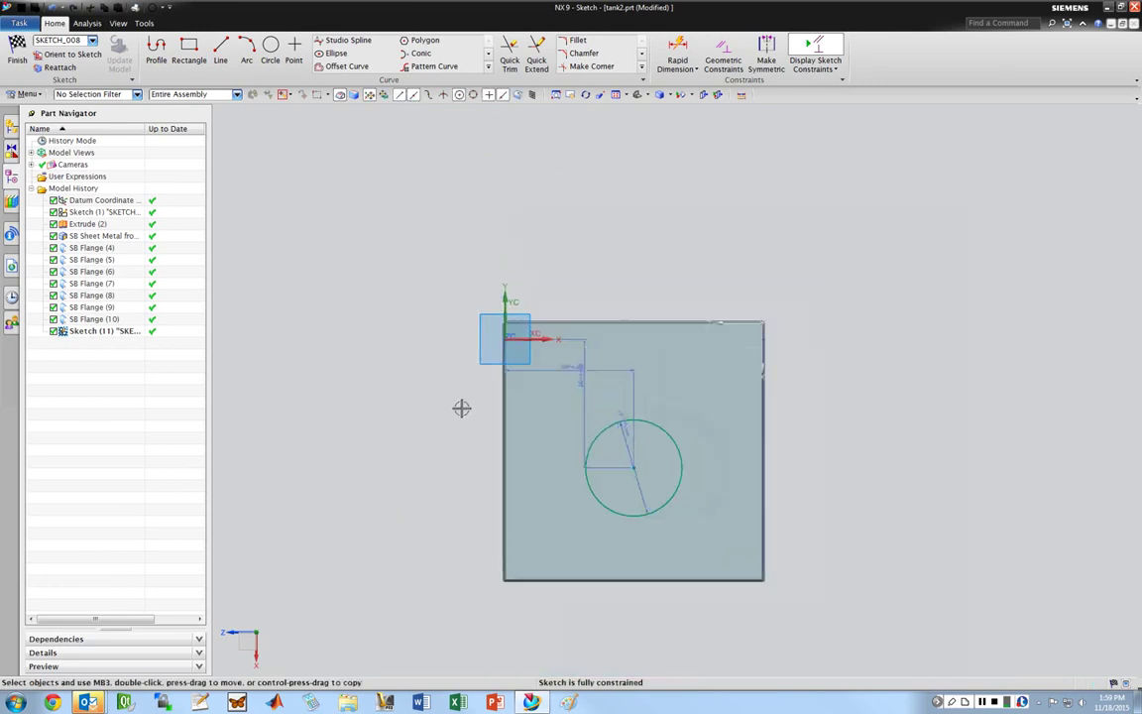
scroll(543, 429, "up", 1)
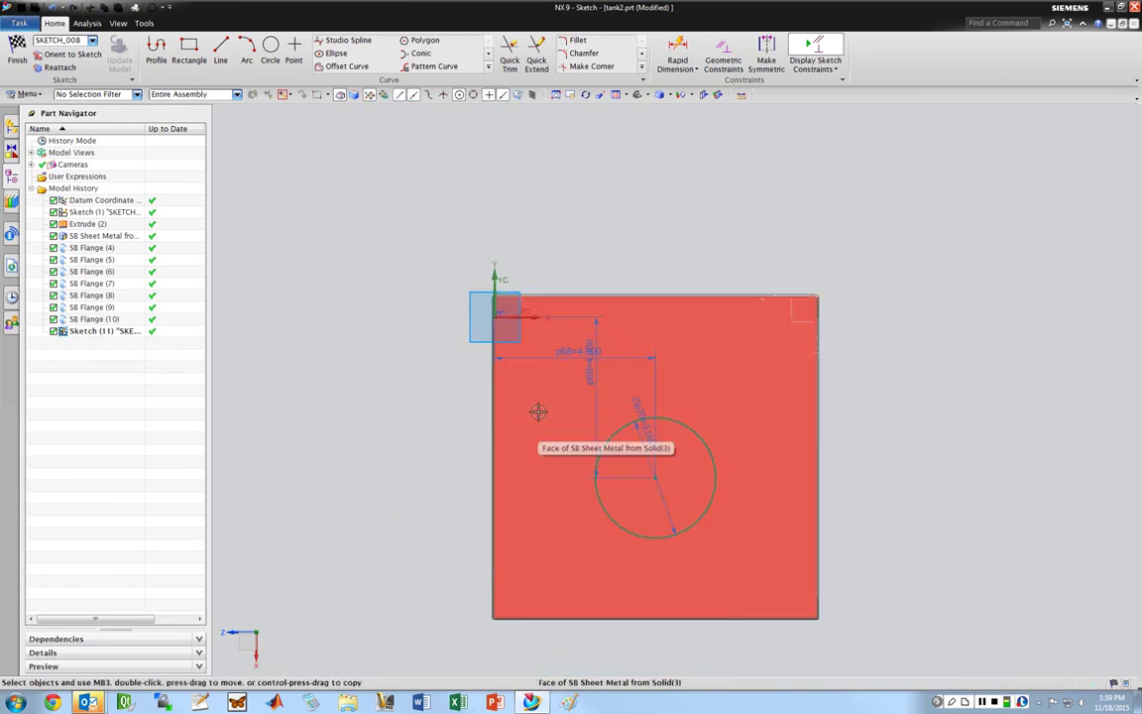
left_click_drag(656, 478, 599, 395)
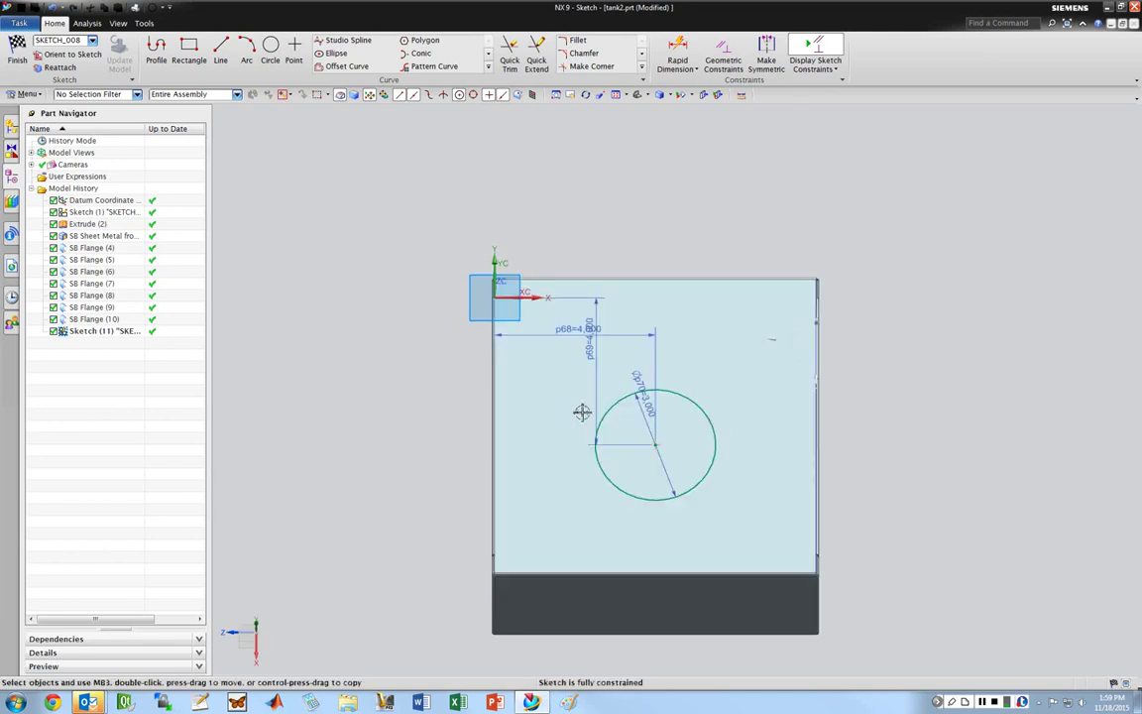
scroll(572, 411, "up", 2)
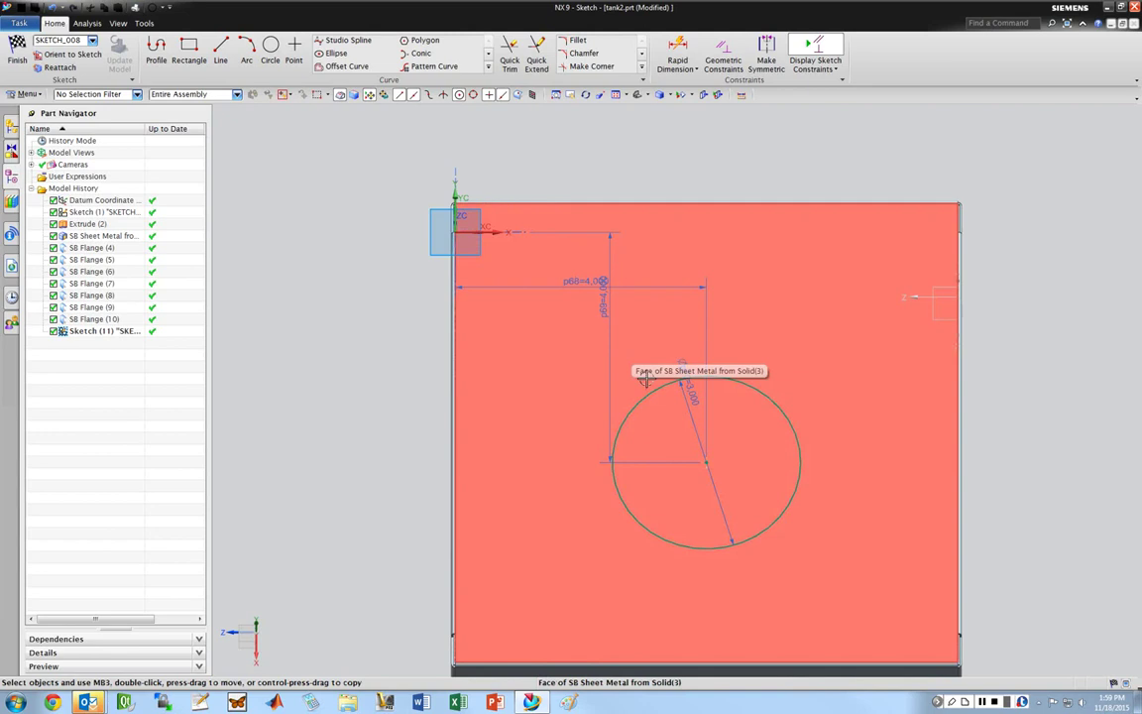
- Set the vertical distance between the circle's centre and the sketch origin to 3 in
scroll(576, 406, "down", 1)
mouse_move(575, 407)
middle_mouse_down()
mouse_move(576, 442)
mouse_move(581, 427)
middle_mouse_up()
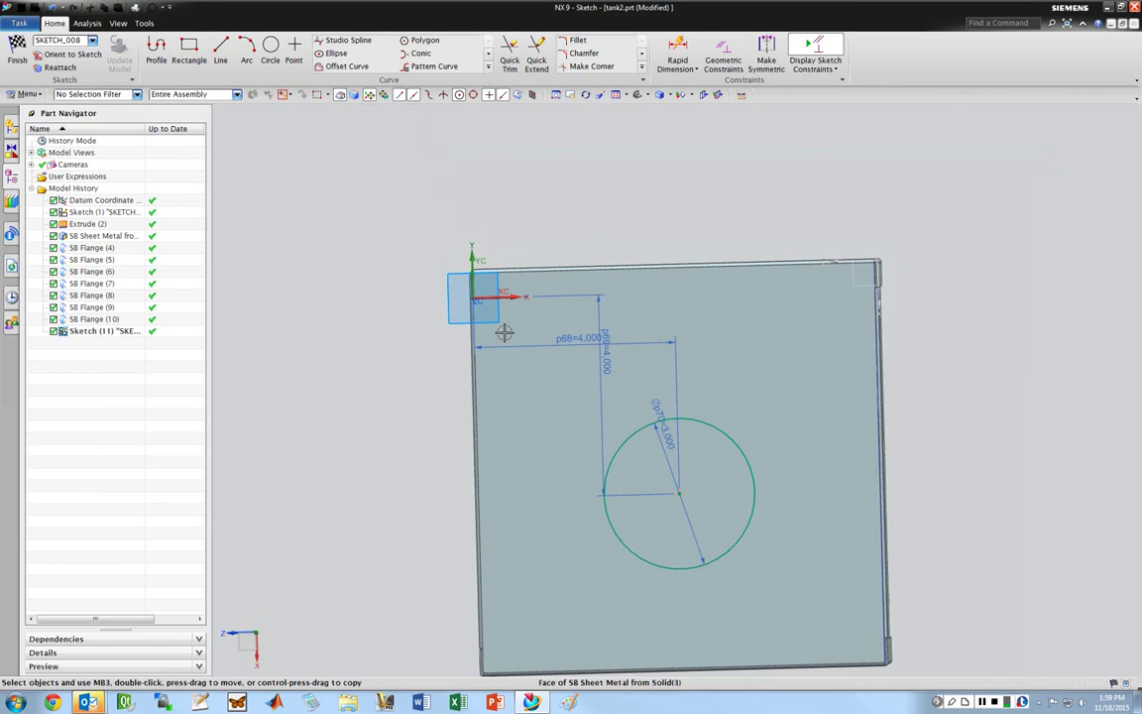
scroll(439, 300, "up", 5)
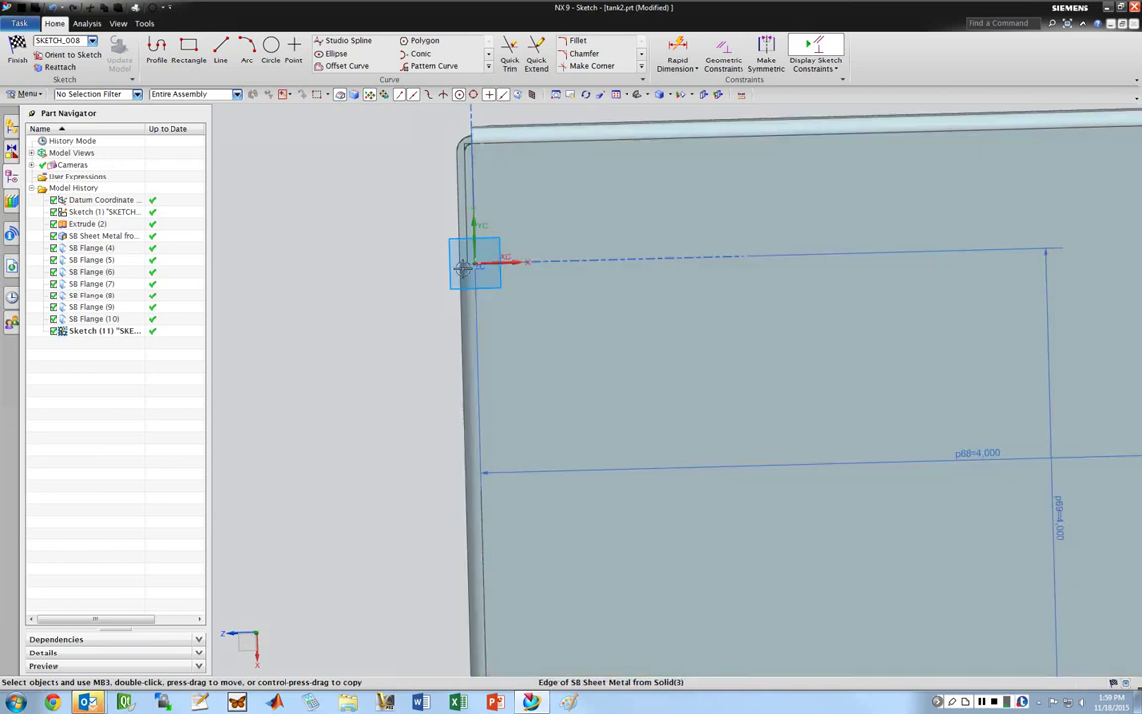
scroll(472, 265, "down", 2)
scroll(472, 265, "down", 4)
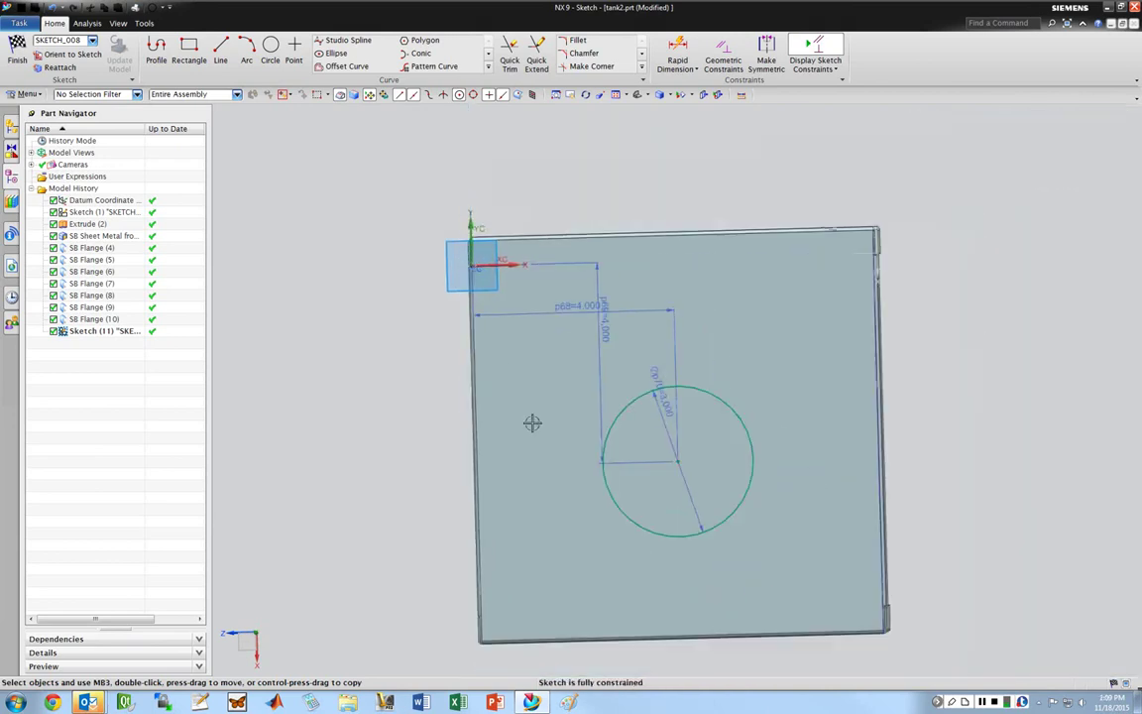
scroll(561, 407, "up", 4)
scroll(585, 387, "down", 4)
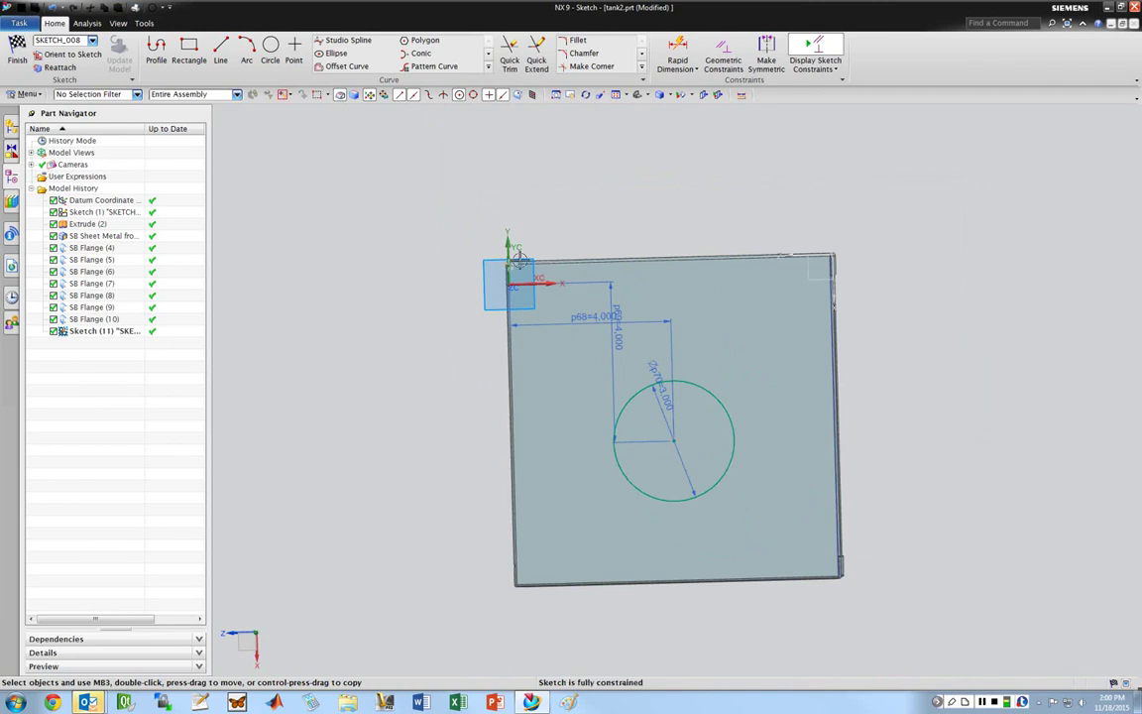
scroll(518, 258, "up", 2)
scroll(518, 263, "up", 1)
scroll(512, 263, "down", 3)
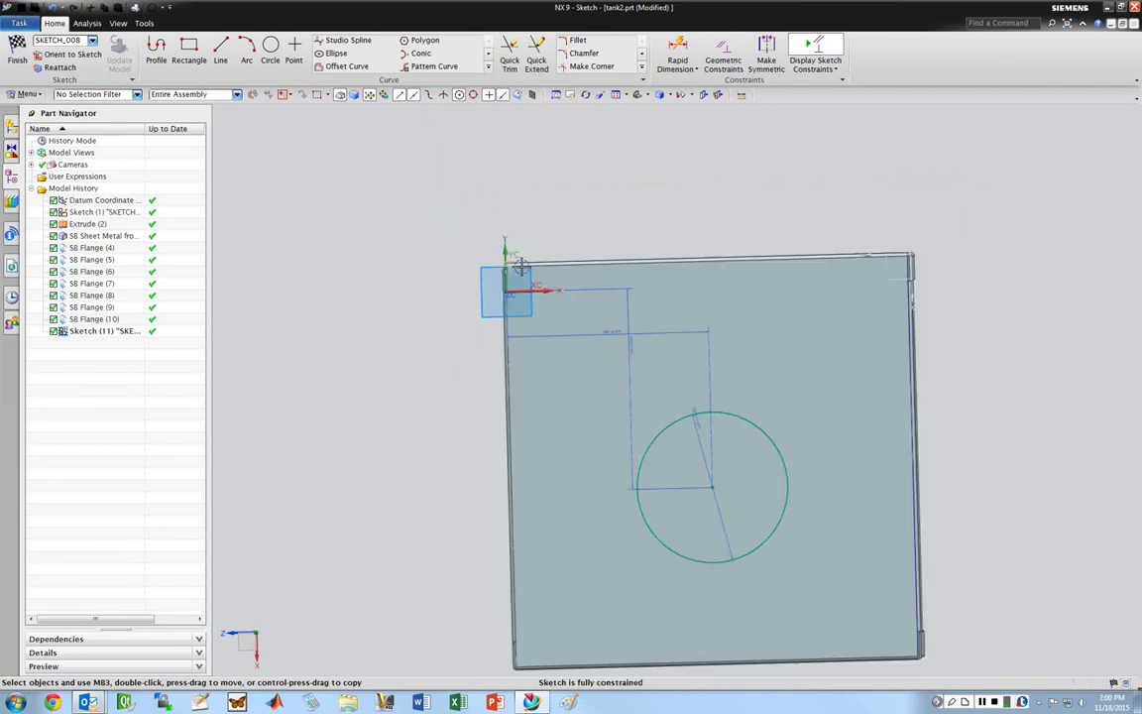
double_click(645, 347)
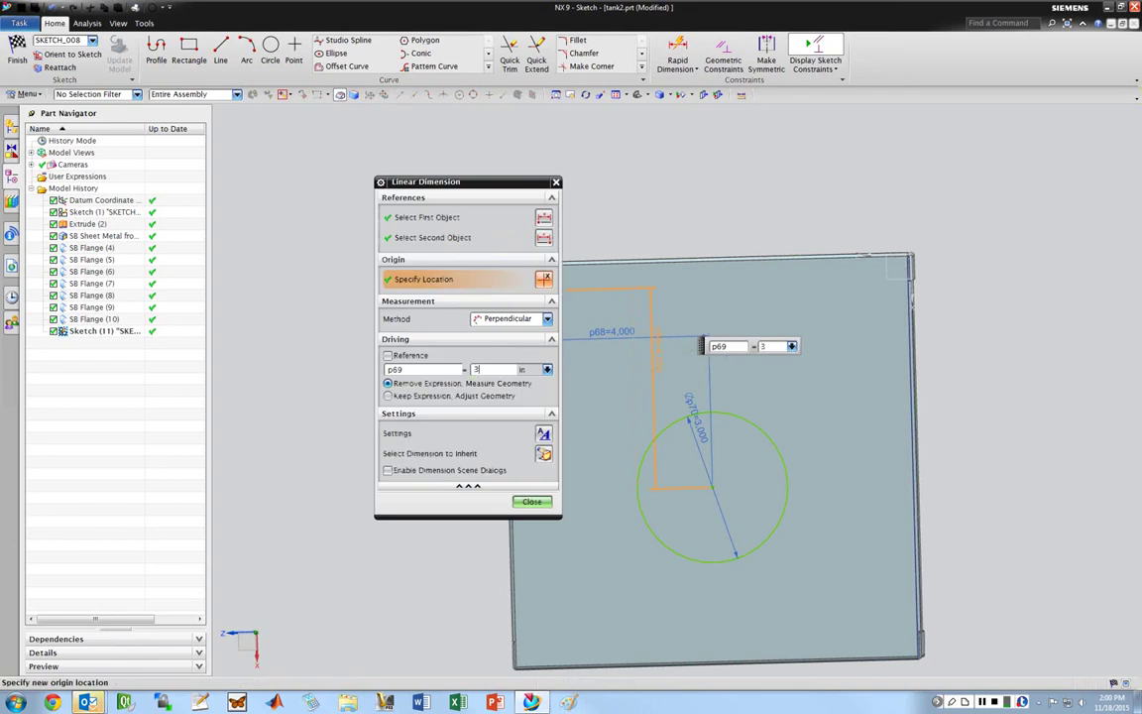
type("3")
key("Return")
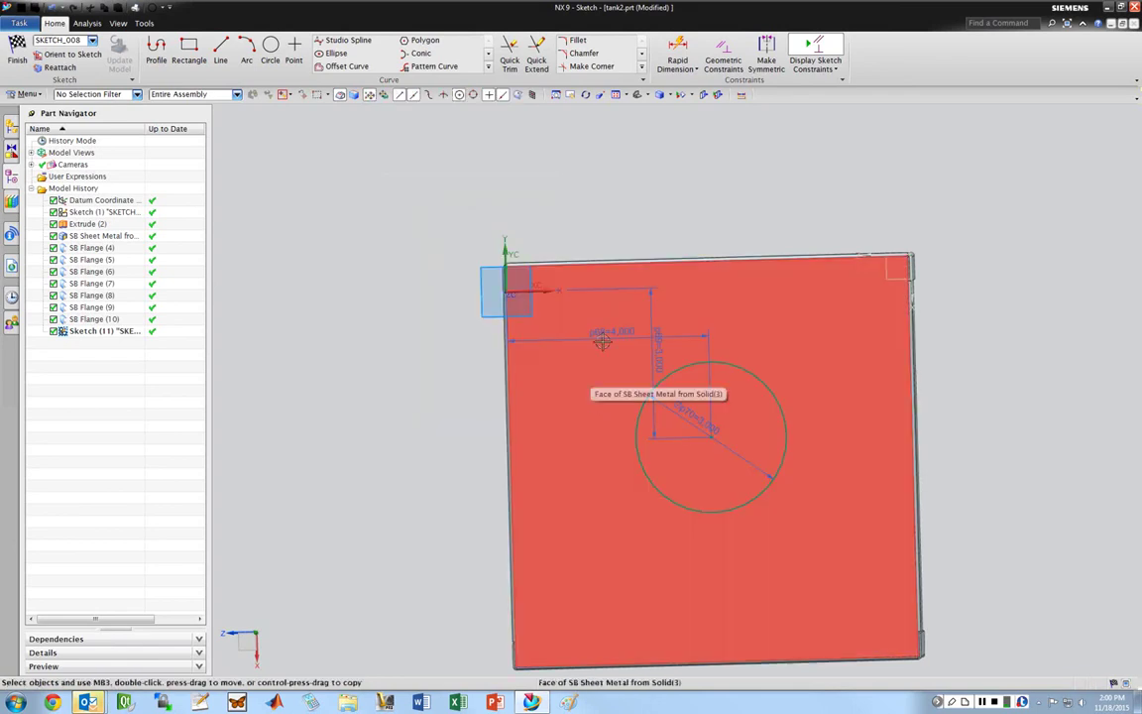
- Finish the sketch and create the Normal Cutout with Thickness cut method, Value limit and 0.2 in depth
middle_click_drag(716, 415, 759, 363)
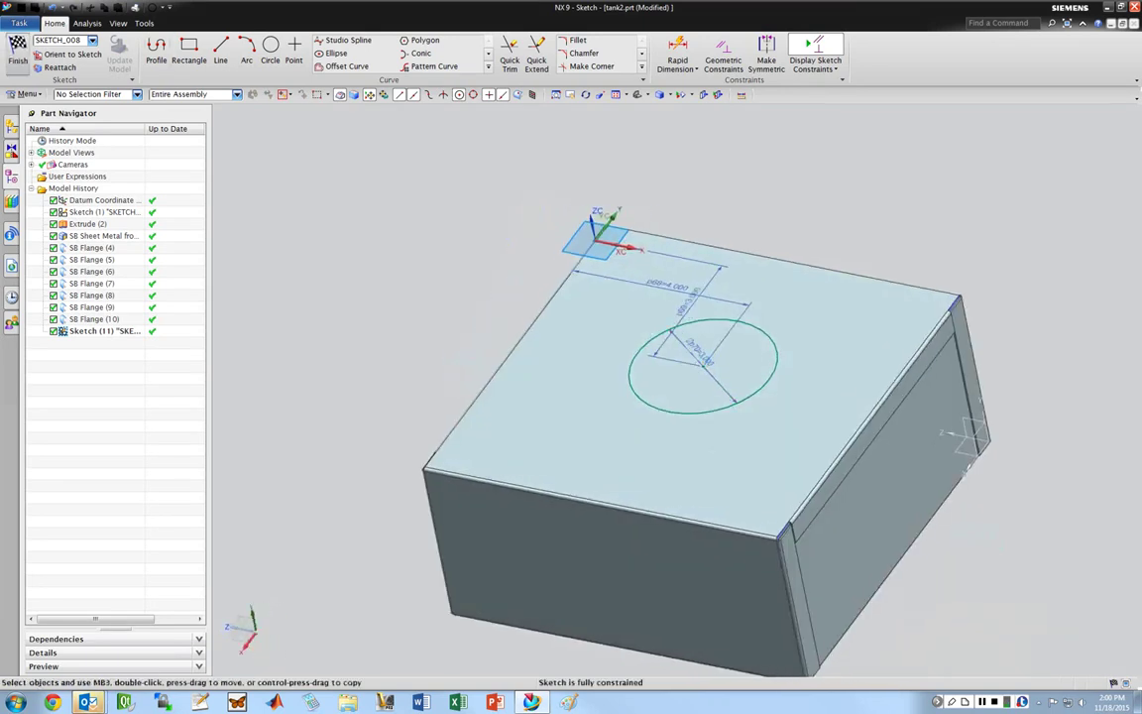
left_click(18, 51)
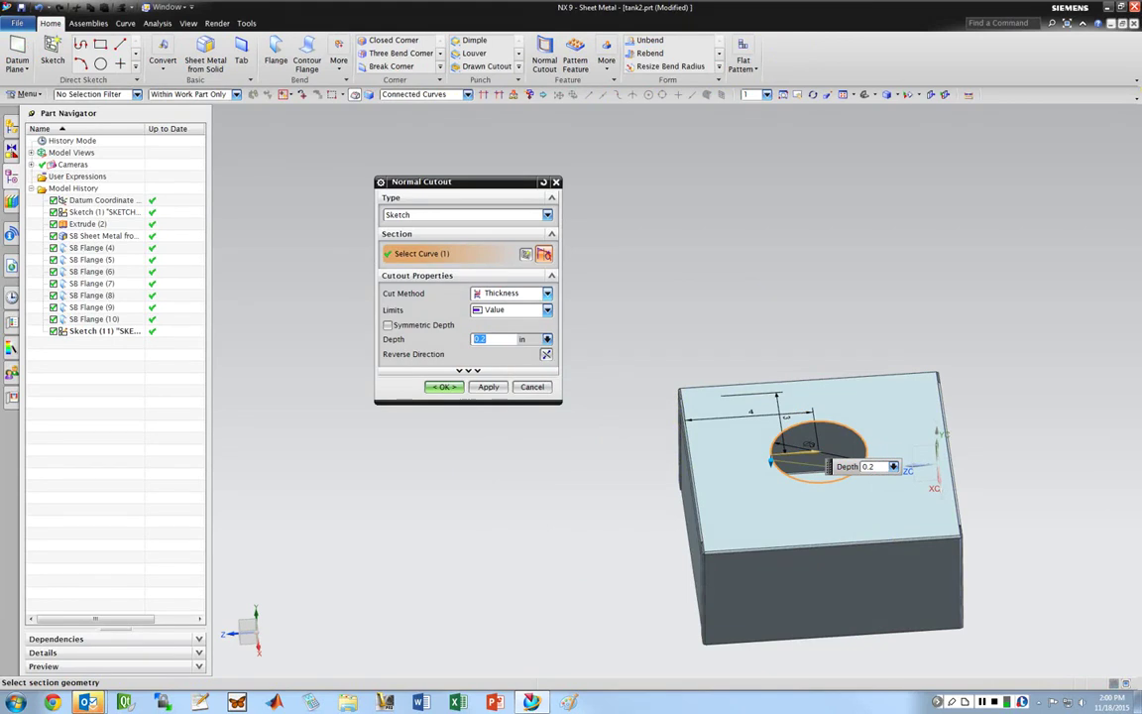
left_click(511, 292)
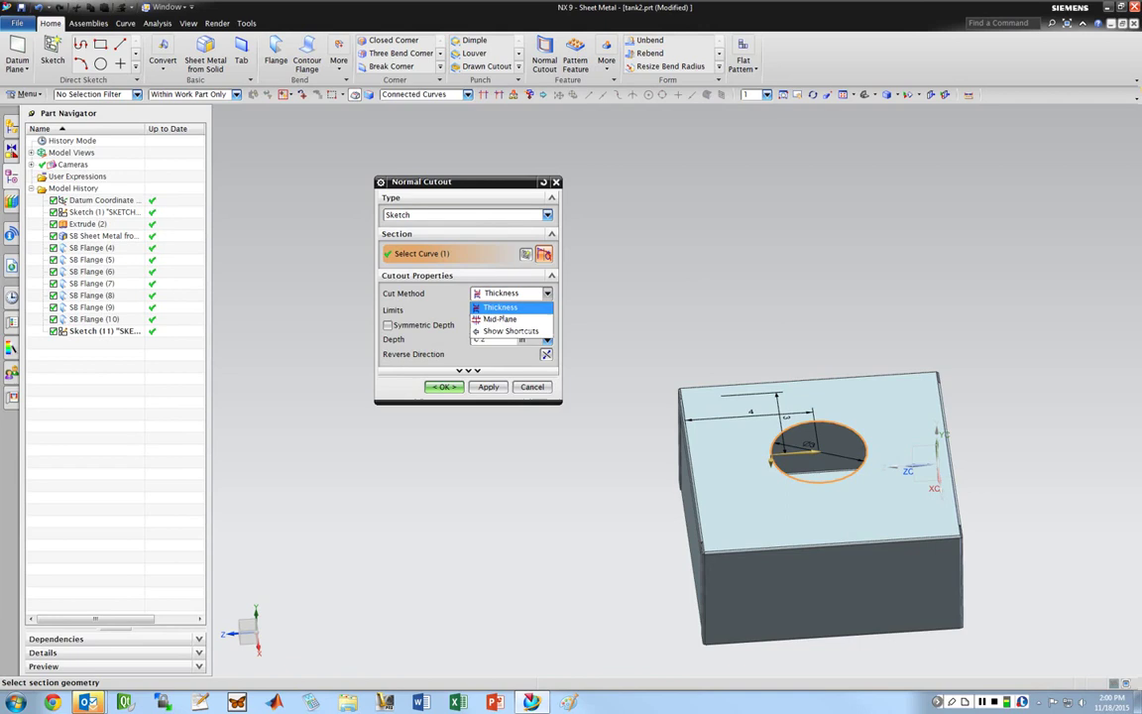
left_click(500, 306)
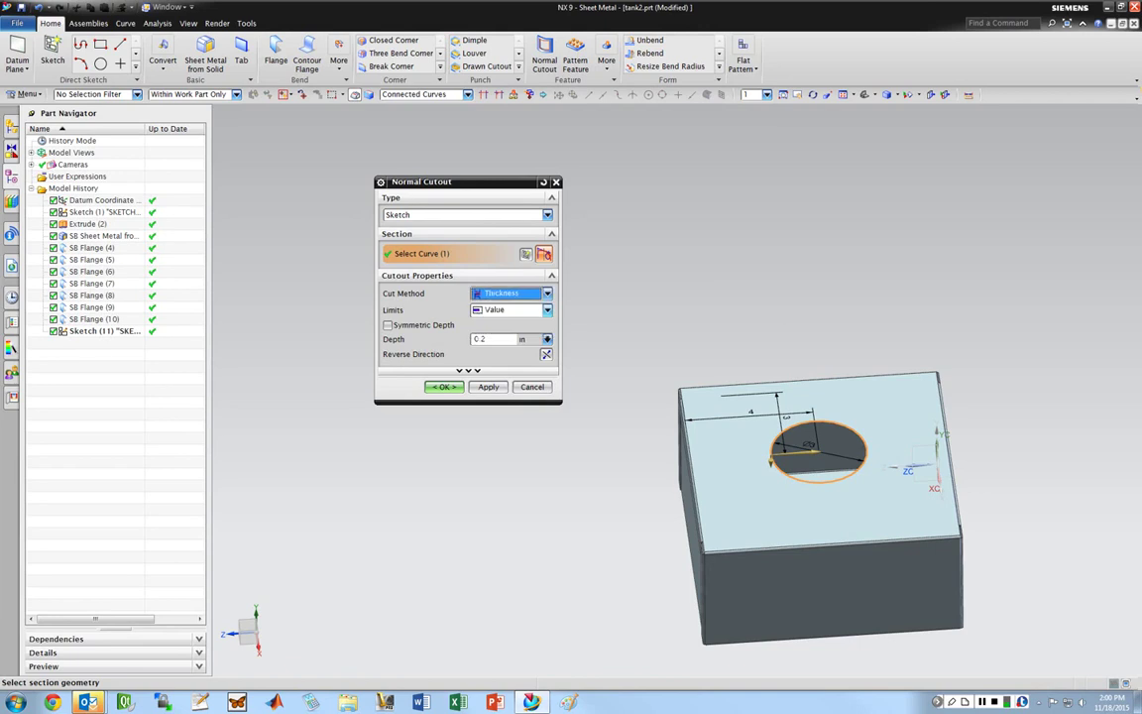
left_click(510, 310)
left_click(504, 324)
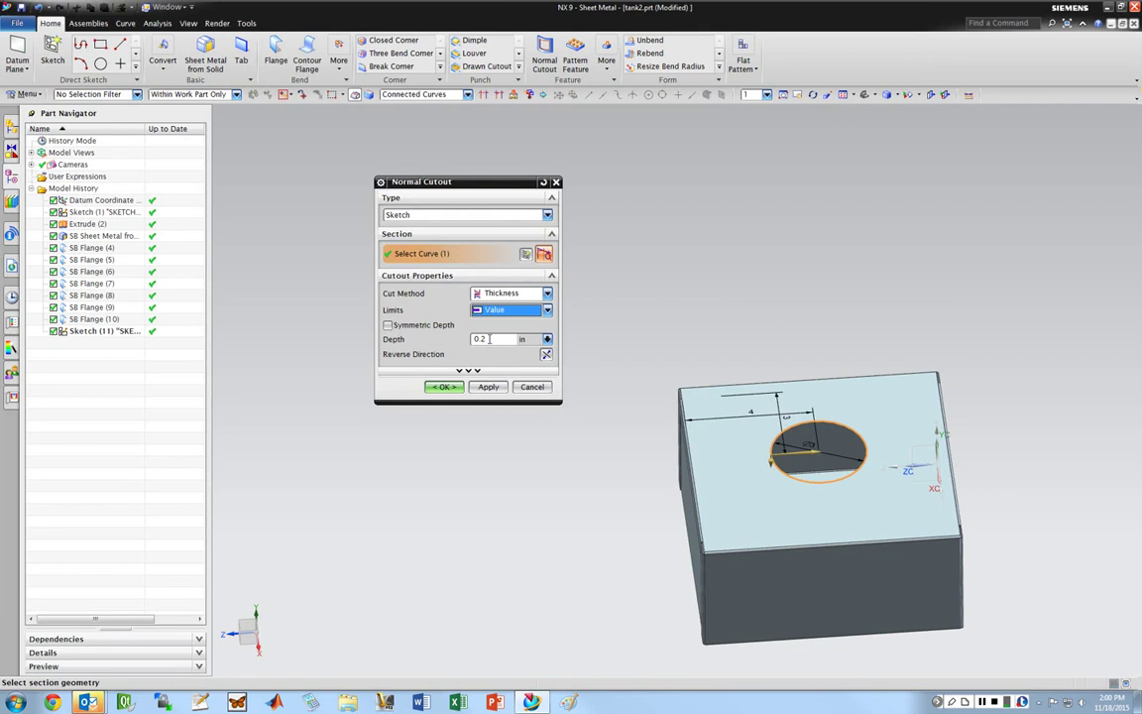
key("Return")
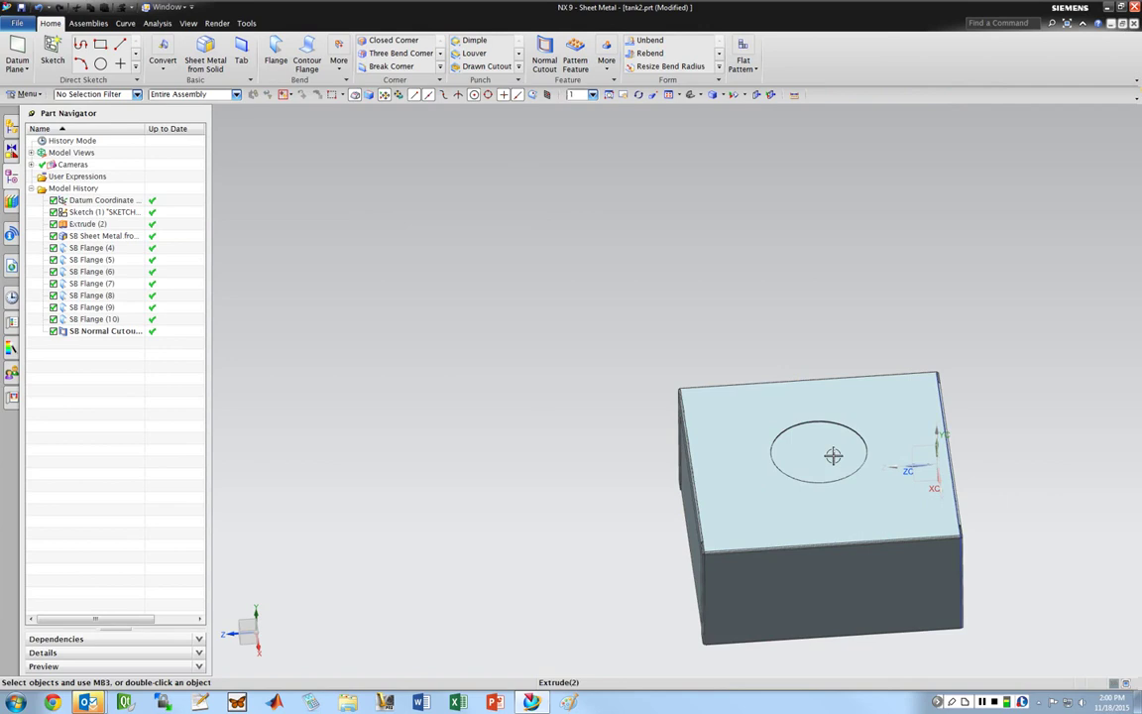
- Hide the original extruded solid inside the sheet metal box and save the part
mouse_move(829, 454)
middle_mouse_down()
mouse_move(841, 347)
mouse_move(843, 466)
middle_mouse_up()
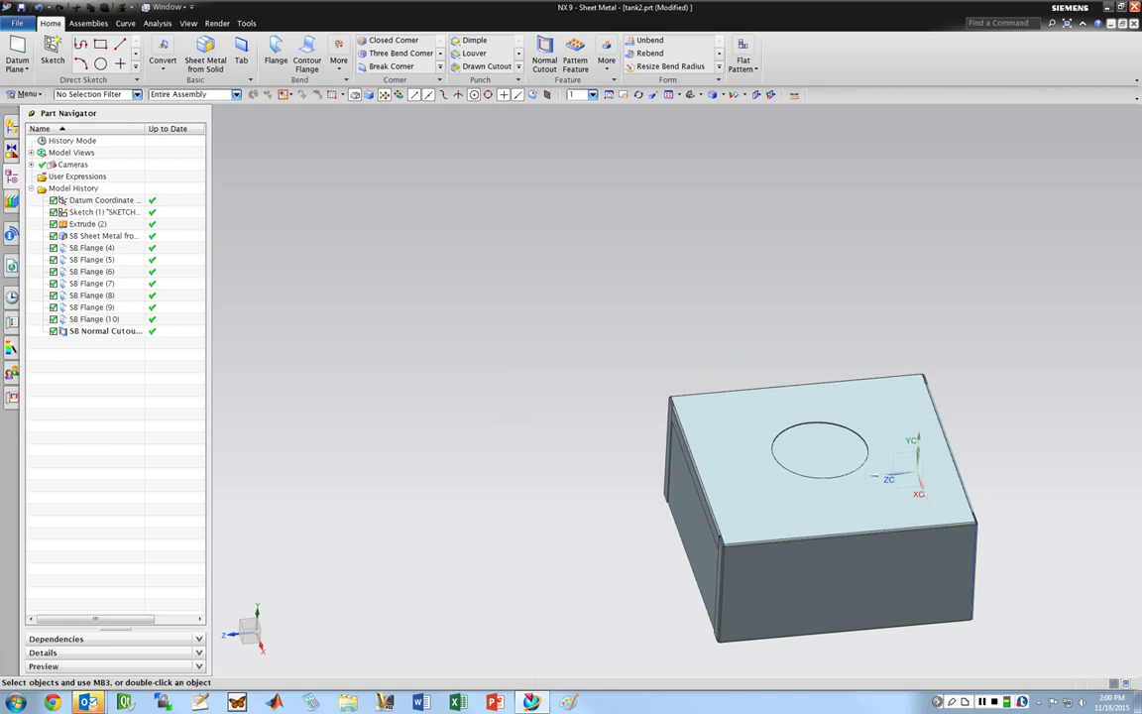
left_click(87, 224)
right_click(87, 224)
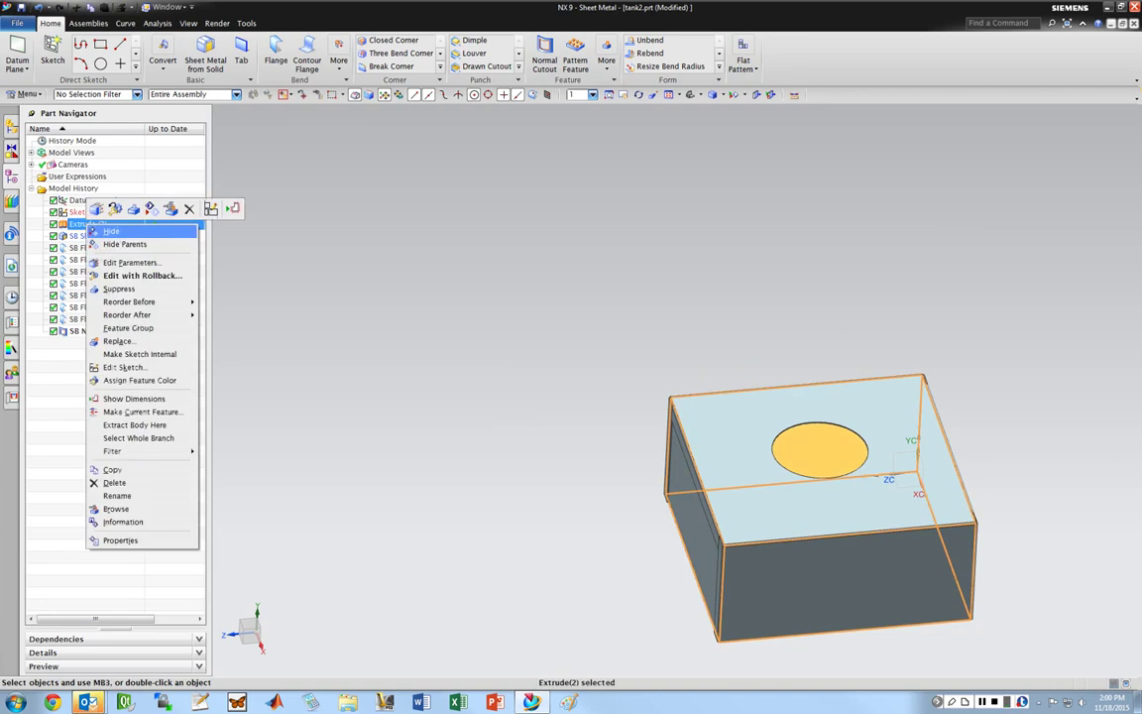
left_click(109, 227)
middle_click_drag(849, 513, 786, 398)
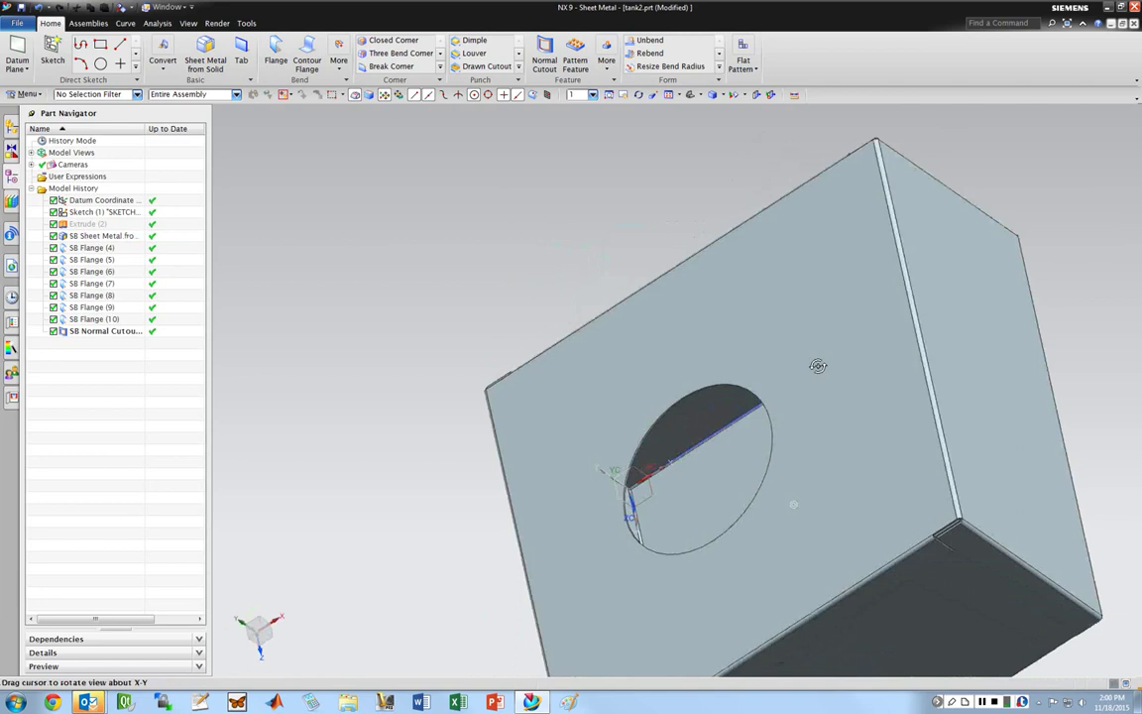
middle_click_drag(817, 366, 821, 352)
key("ctrl+s")
scroll(754, 420, "down", 3)
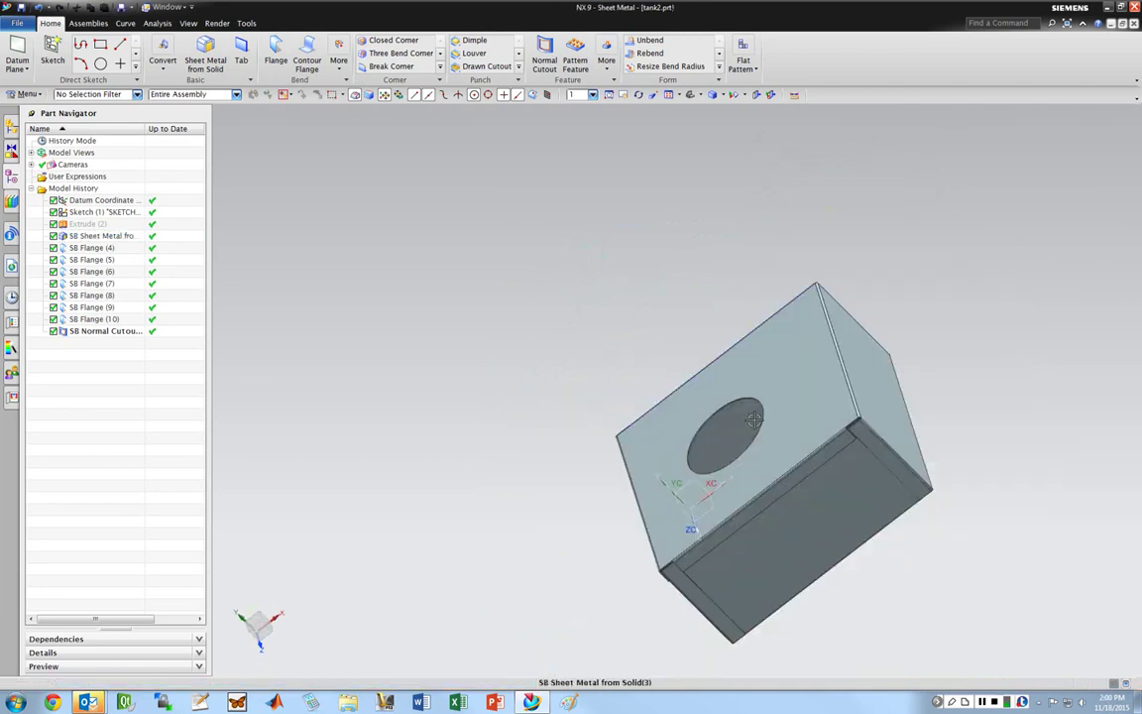
middle_click_drag(579, 395, 720, 397)
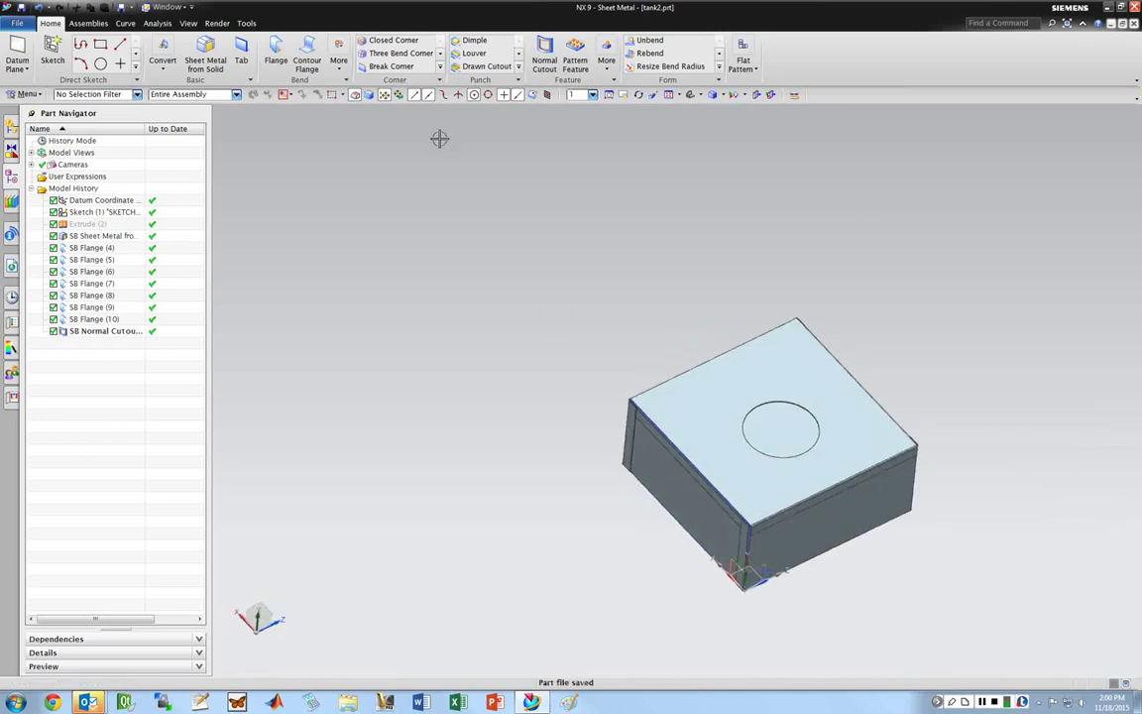
- Start a Bead feature with a new section sketch on the box's top face
scroll(395, 49, "down", 2)
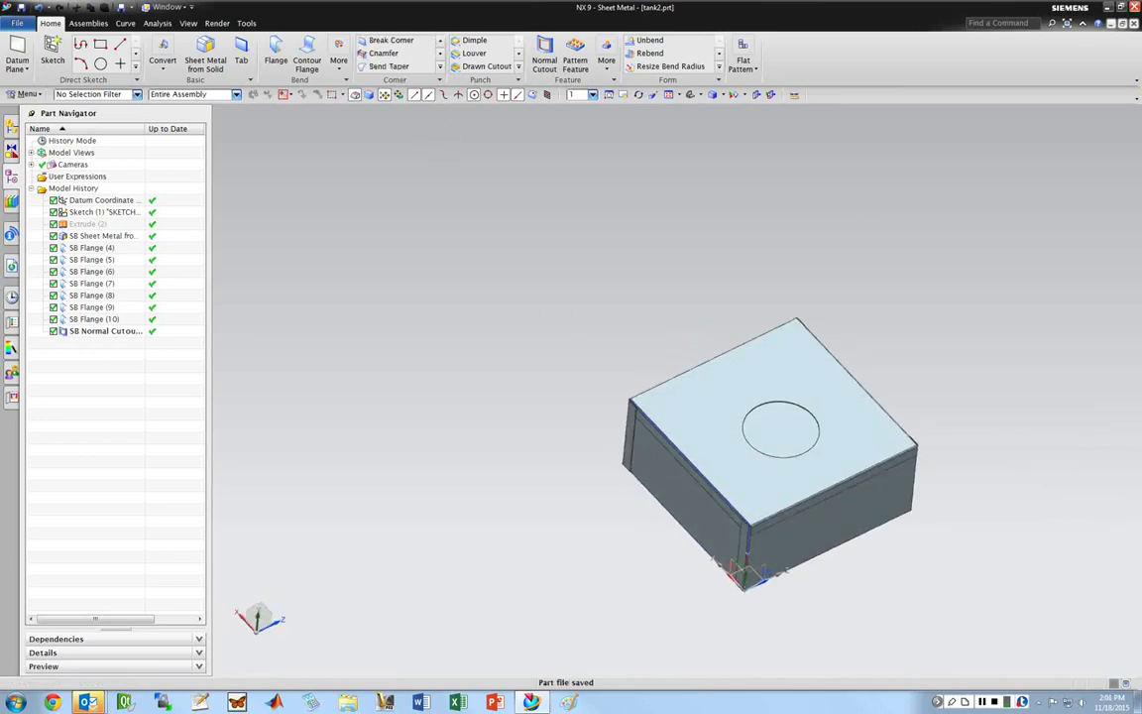
scroll(466, 53, "down", 2)
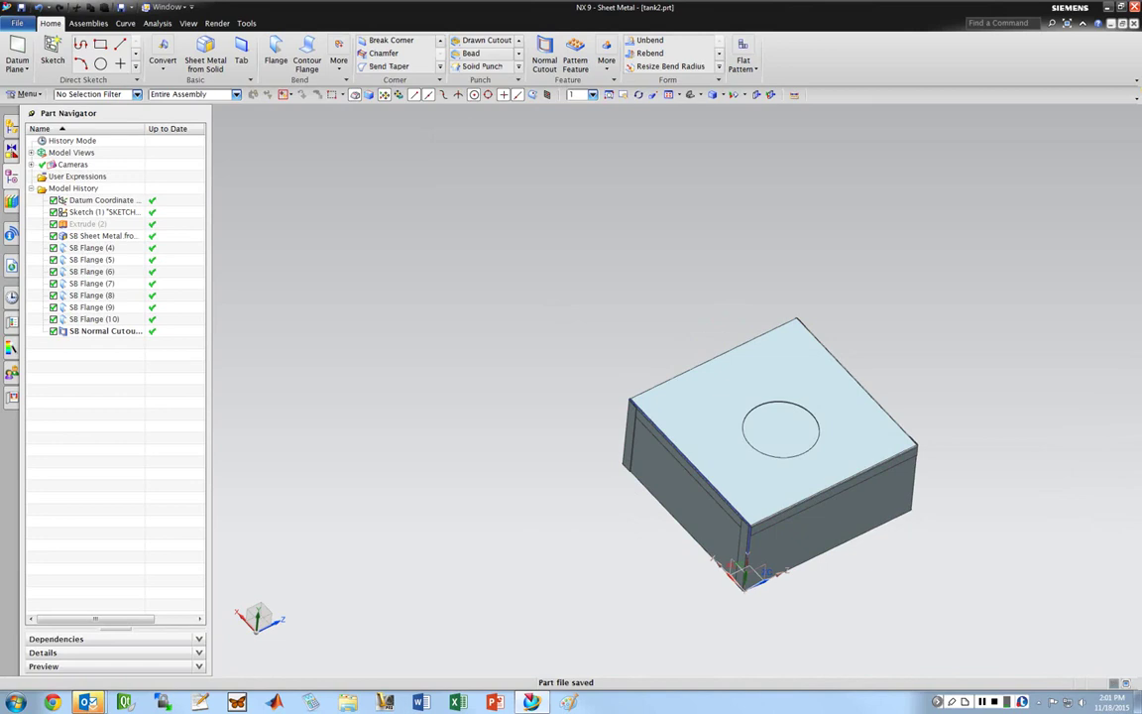
left_click(471, 53)
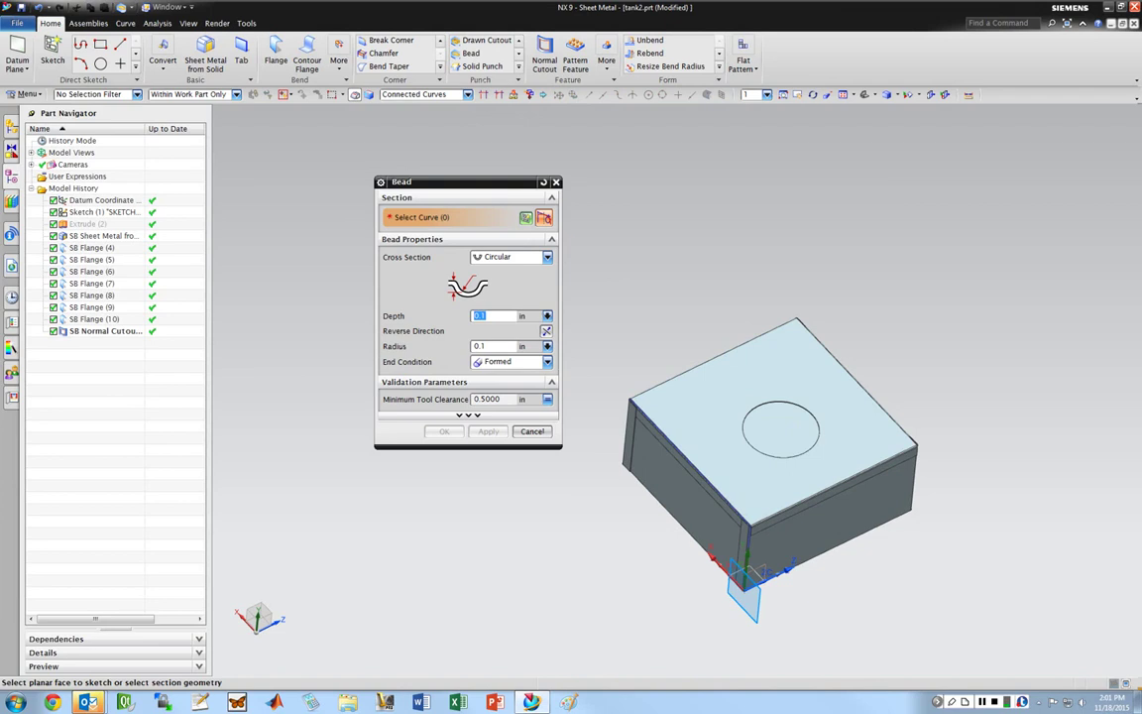
left_click(544, 217)
left_click(756, 391)
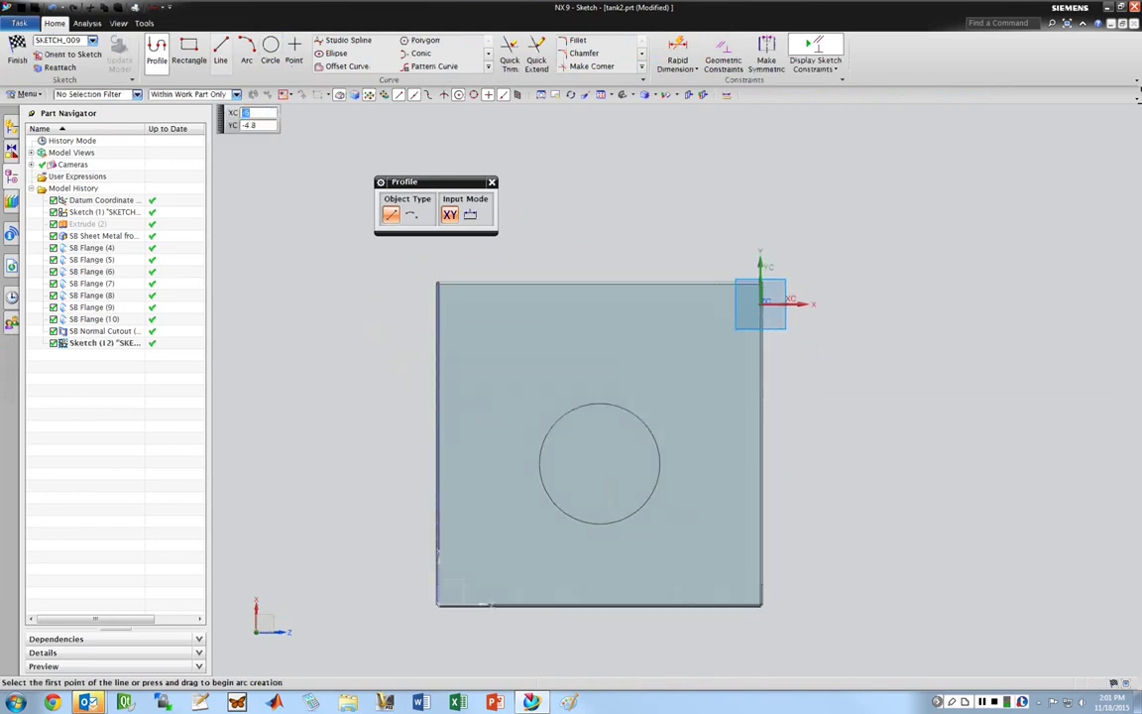
- Sketch a 4 in diameter circle concentric with the round opening and finish the sketch
left_click(220, 51)
left_click(269, 51)
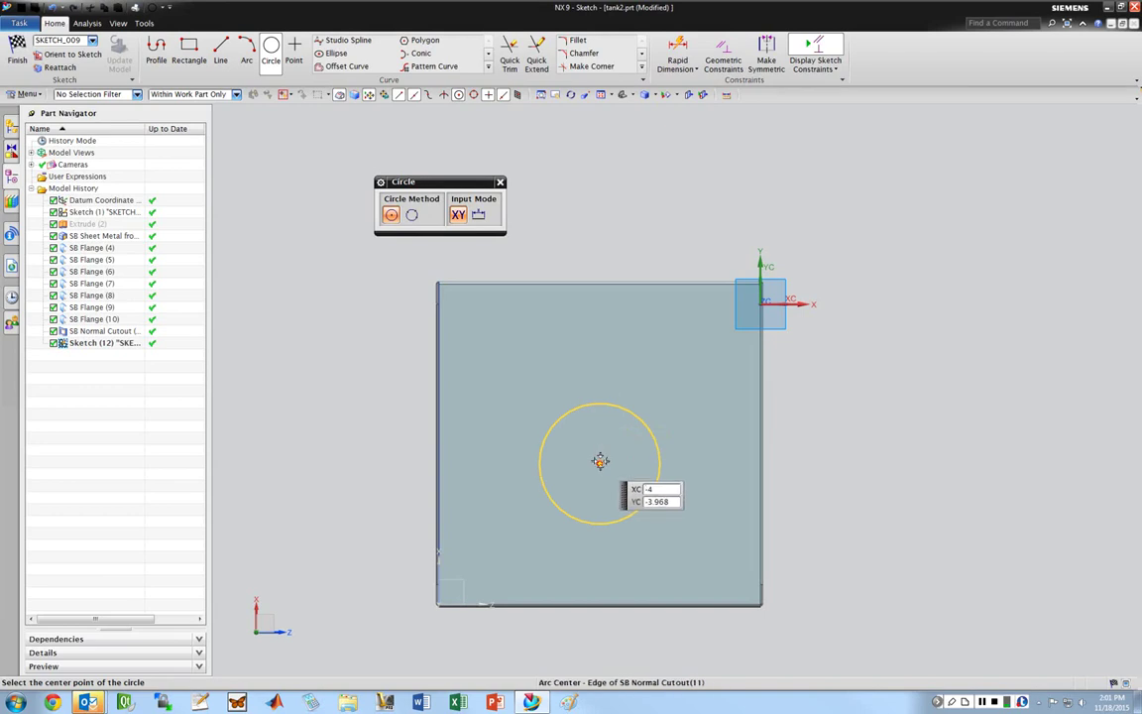
left_click(600, 460)
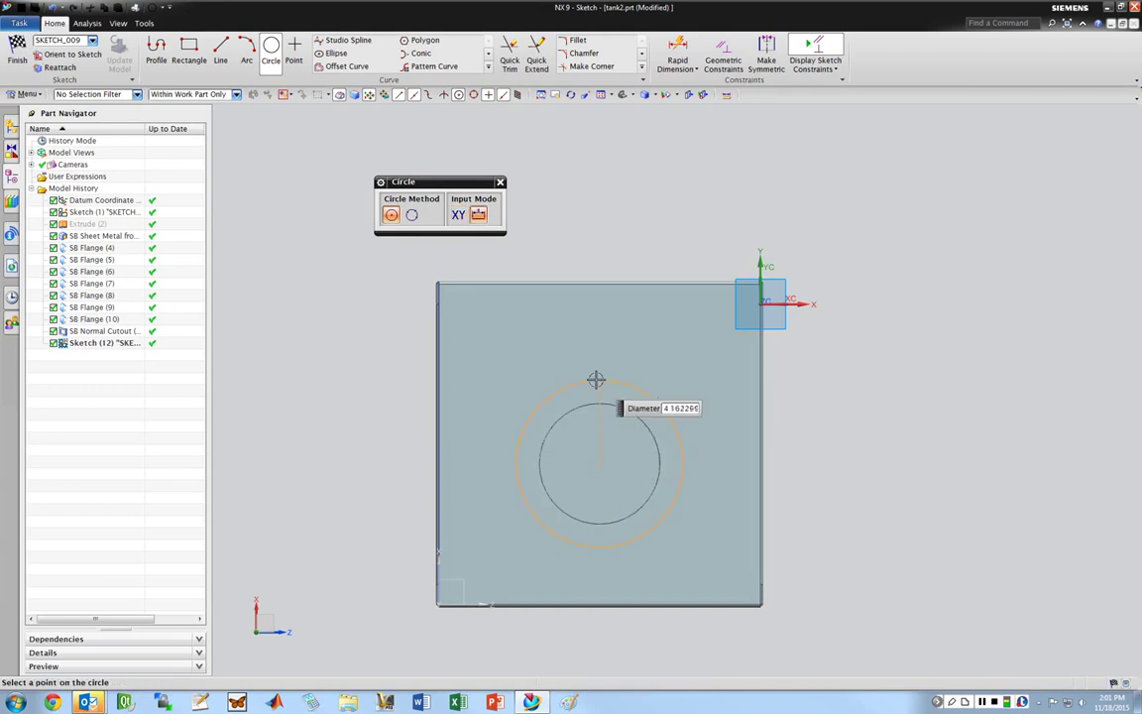
type("4")
key("Return")
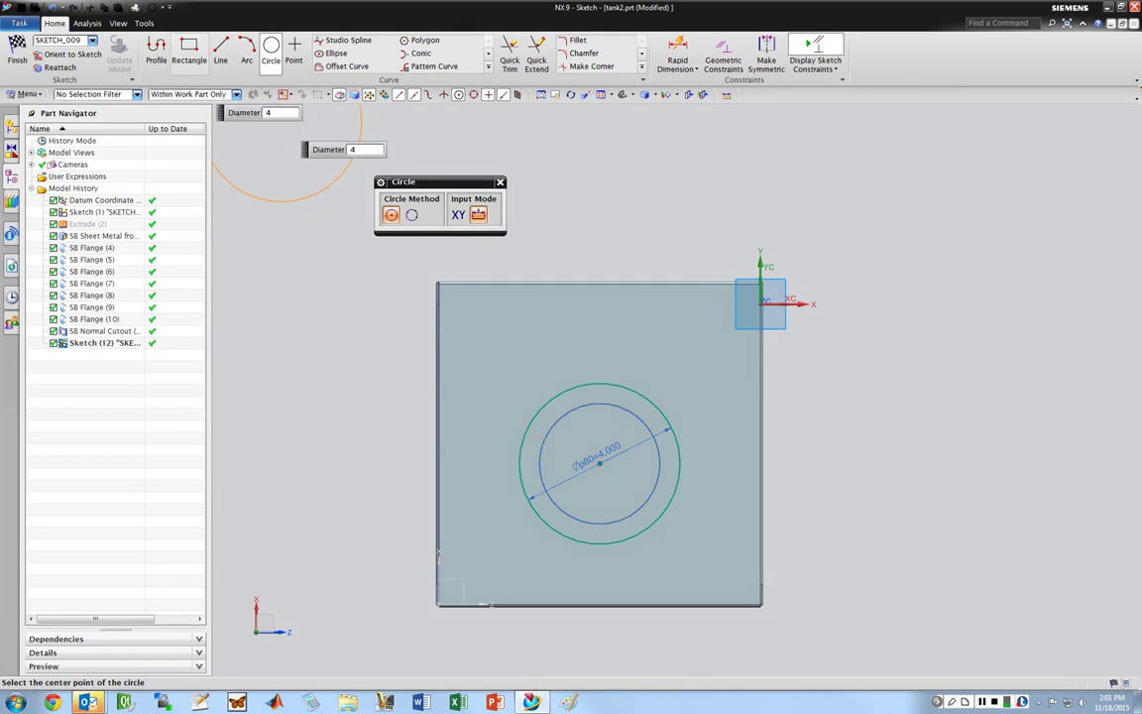
key("ctrl+q")
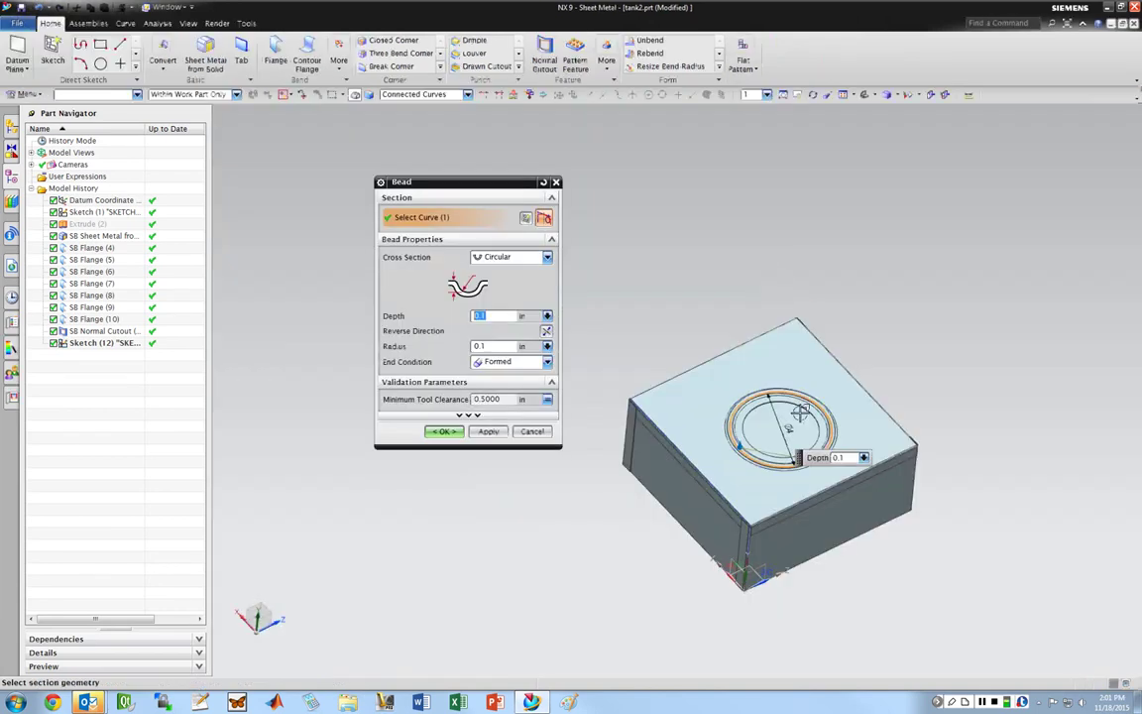
- Reverse the bead's direction into the box and create it with a circular cross section, 0.1 in depth and 0.1 in radius
scroll(820, 423, "up", 3)
middle_click_drag(798, 446, 781, 390)
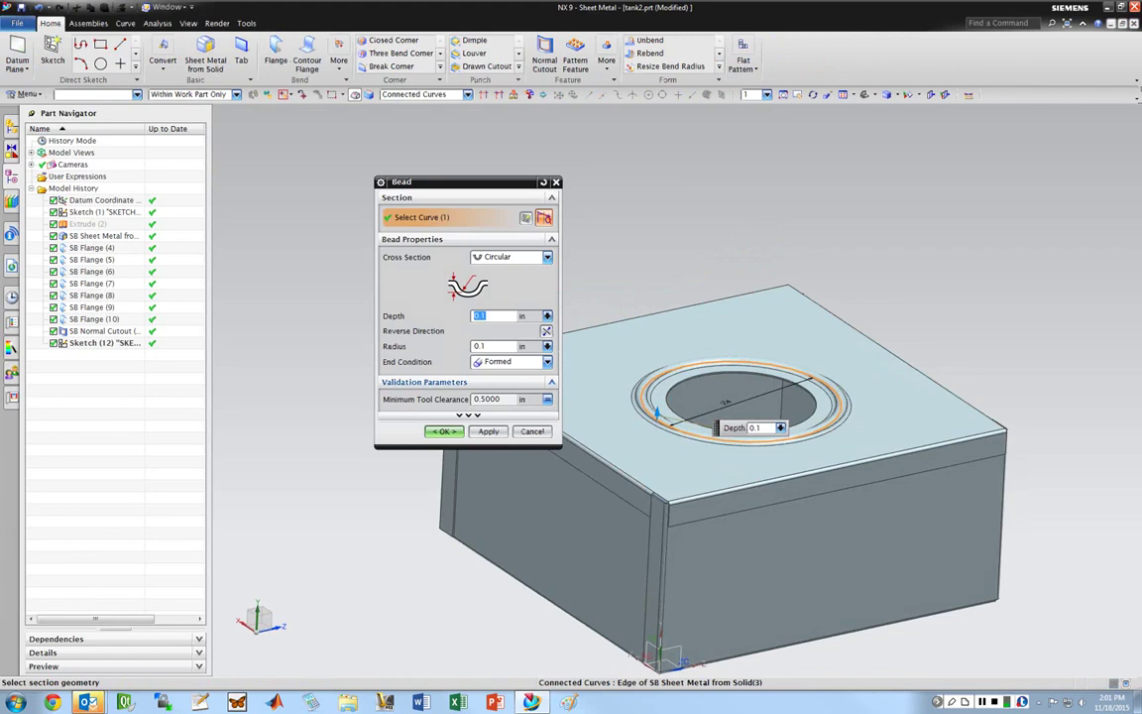
left_click(546, 331)
middle_click_drag(764, 378, 829, 261)
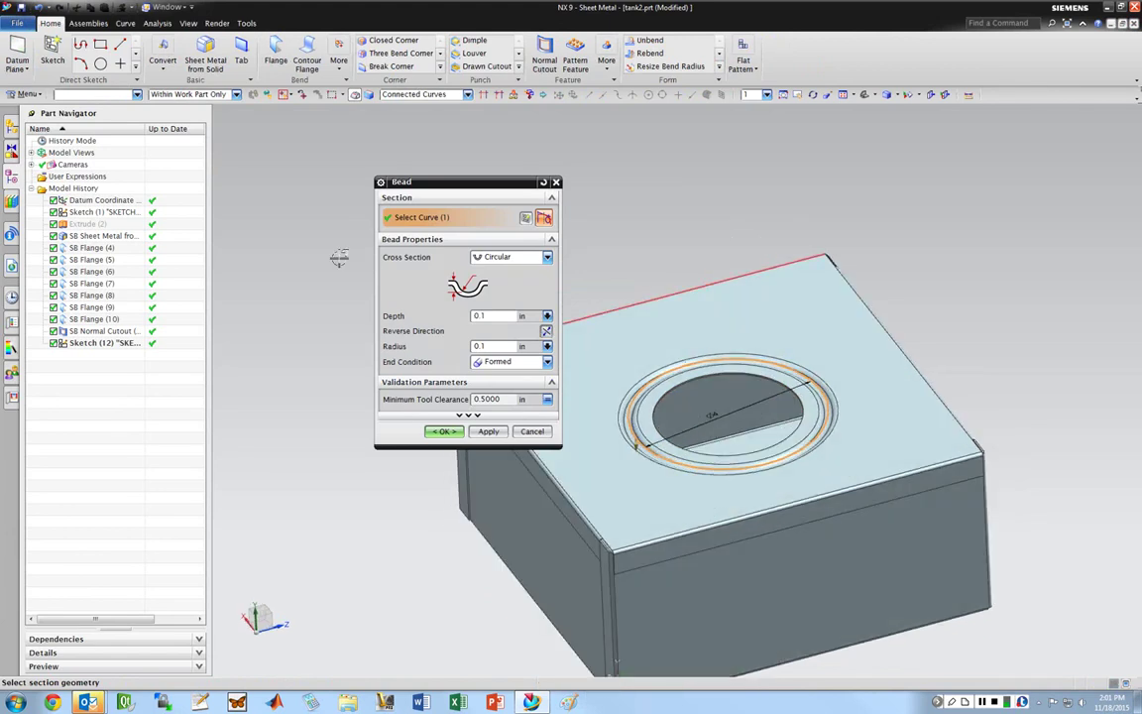
scroll(630, 390, "up", 1)
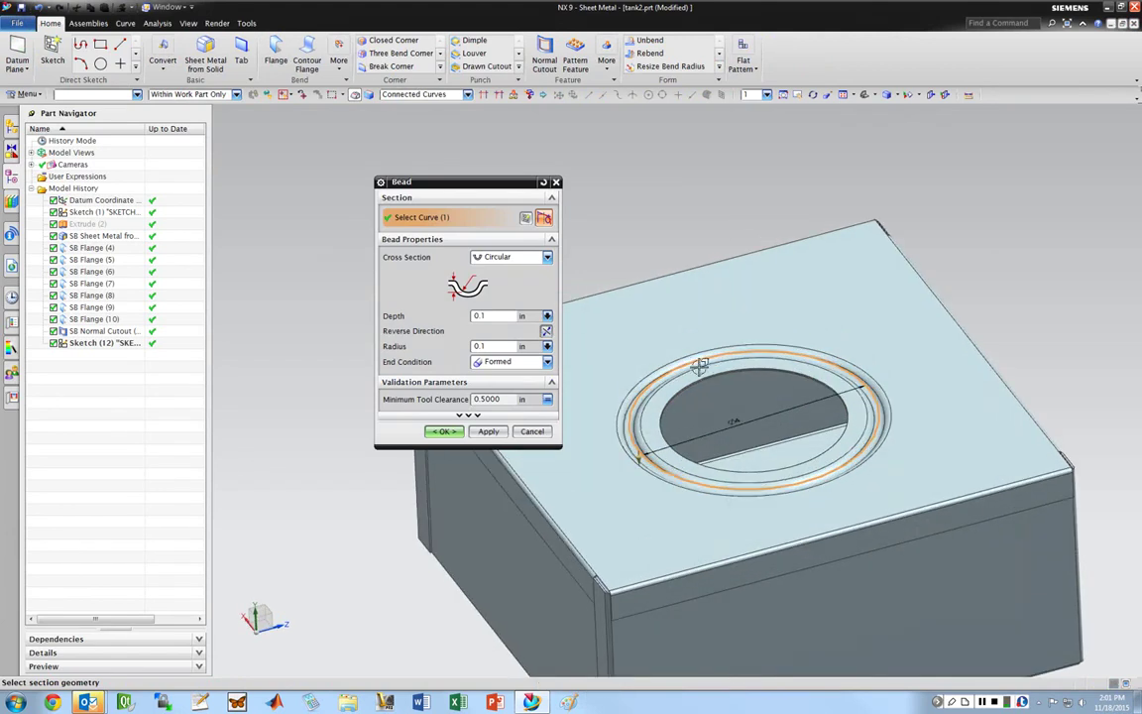
middle_click(611, 474)
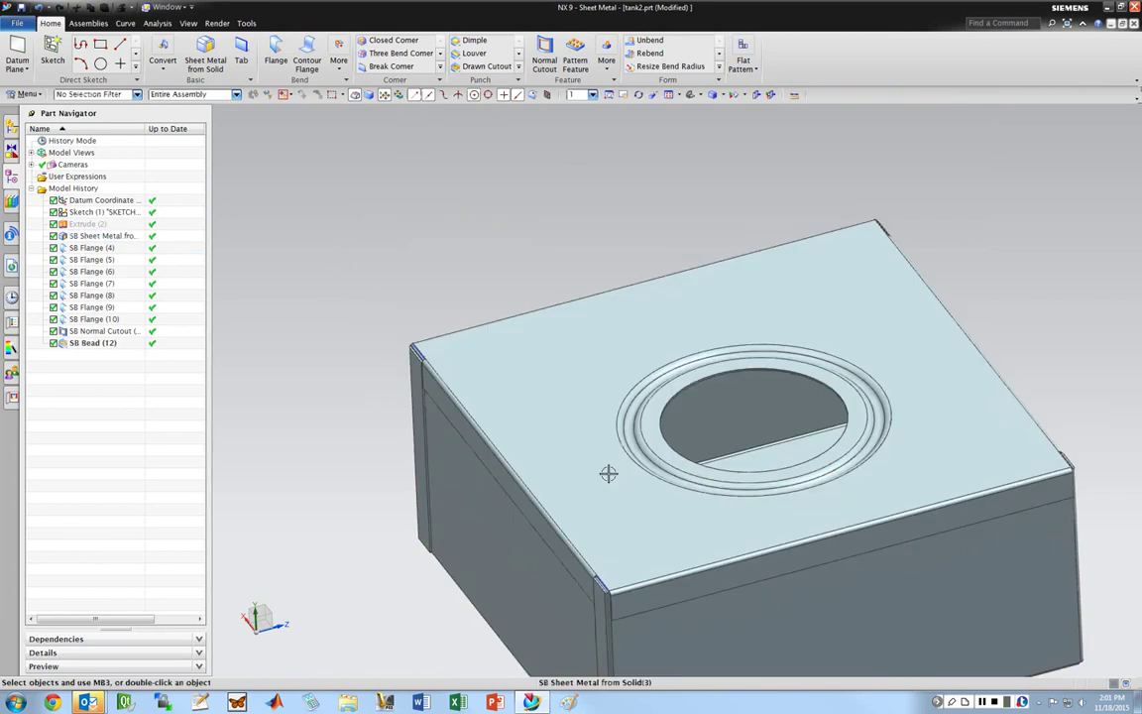
middle_click_drag(607, 474, 425, 434)
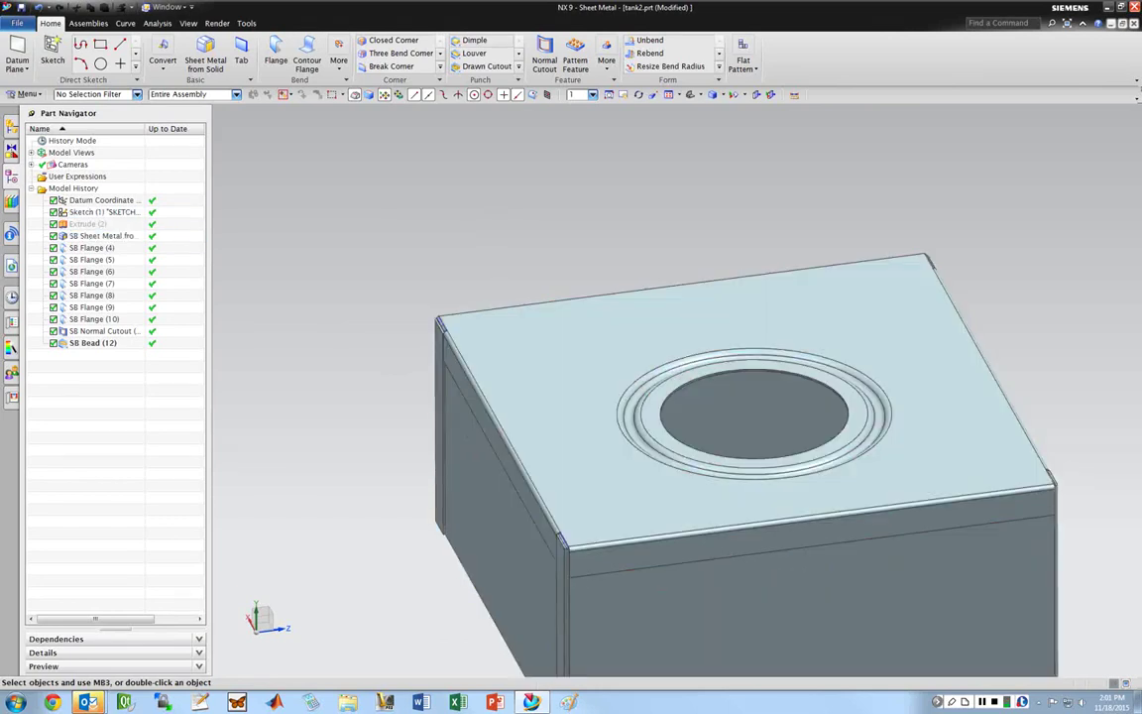
left_click(519, 54)
left_click(519, 54)
scroll(476, 52, "down", 1)
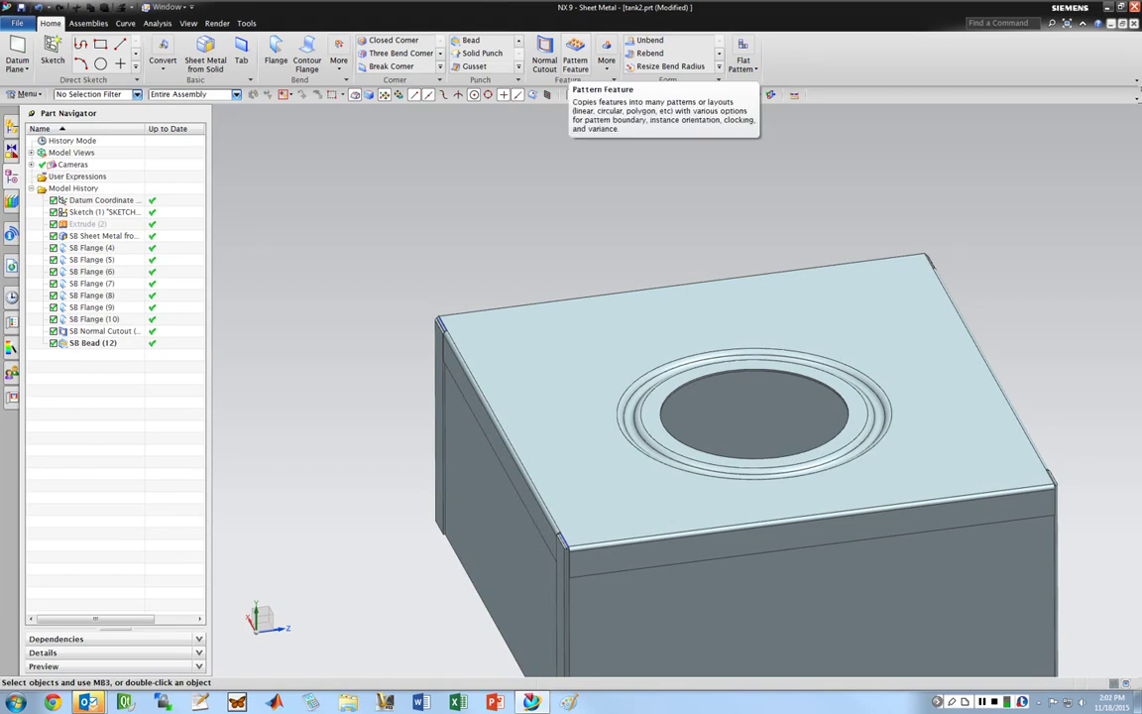
middle_click_drag(503, 335, 454, 321)
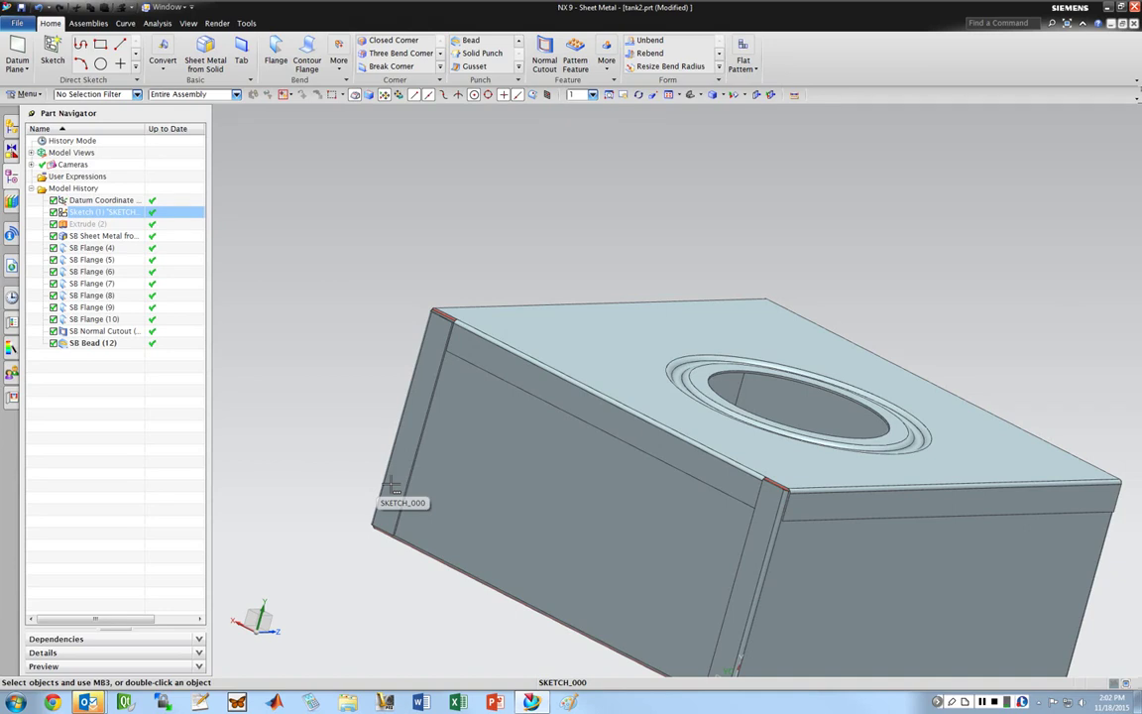
scroll(430, 250, "up", 3)
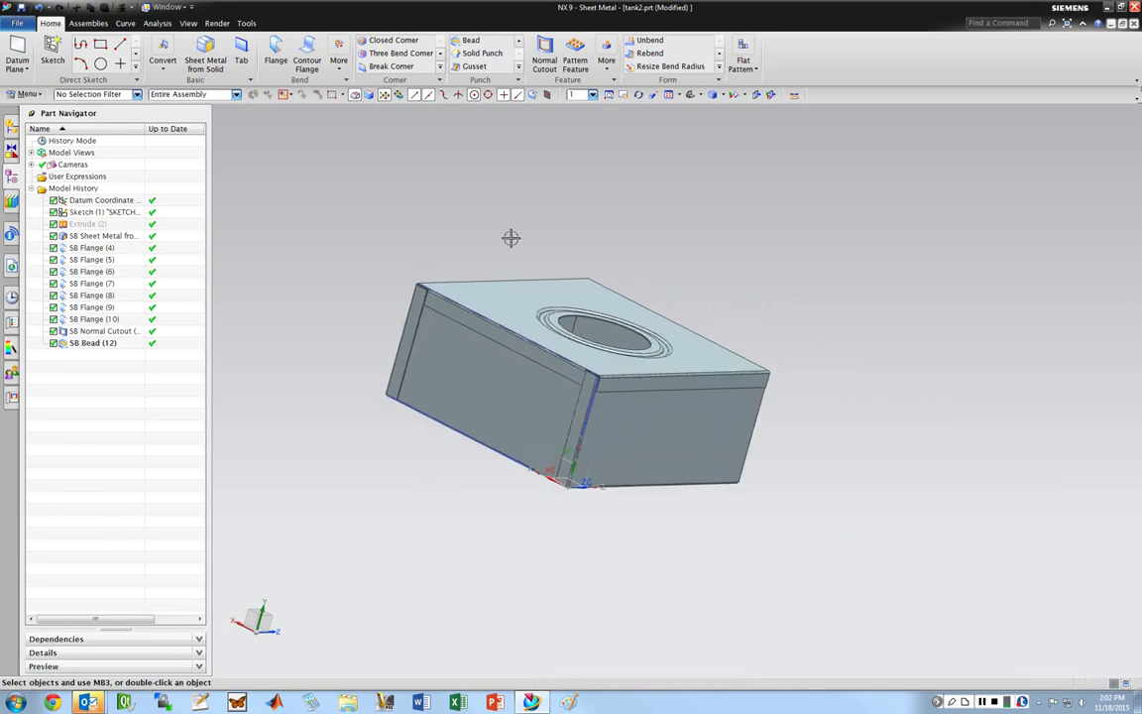
- Create a flat pattern of the box using its top face as the upward face, and dismiss the separate view notice
middle_click_drag(511, 238, 485, 202)
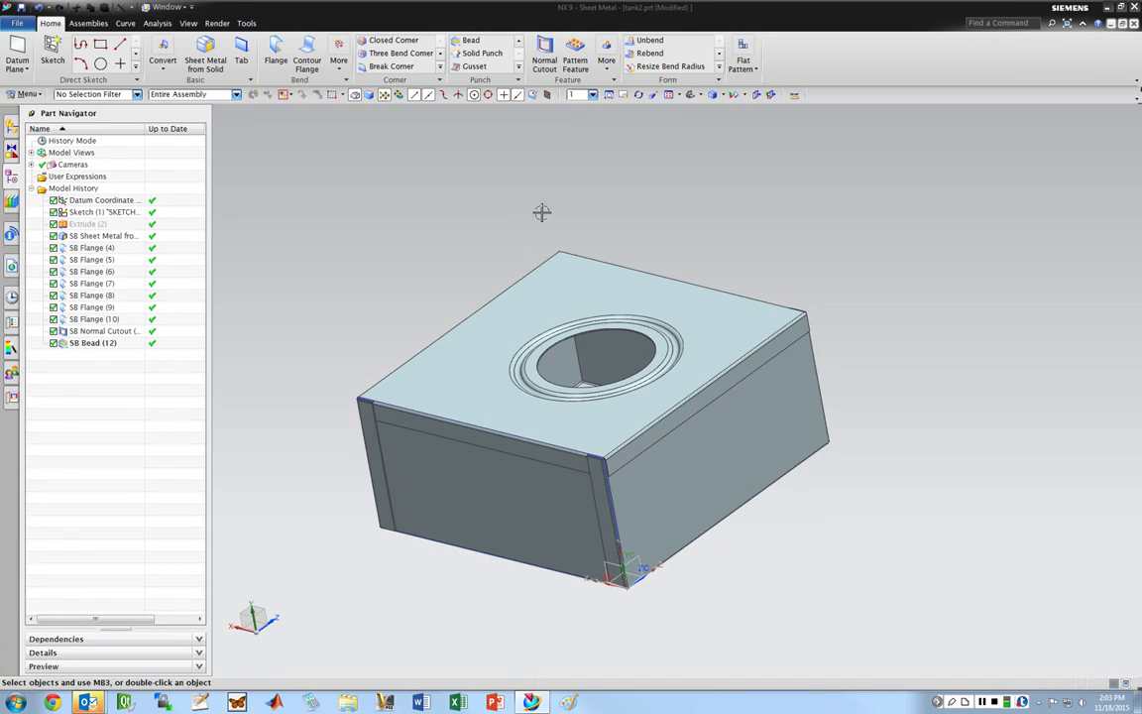
left_click(743, 61)
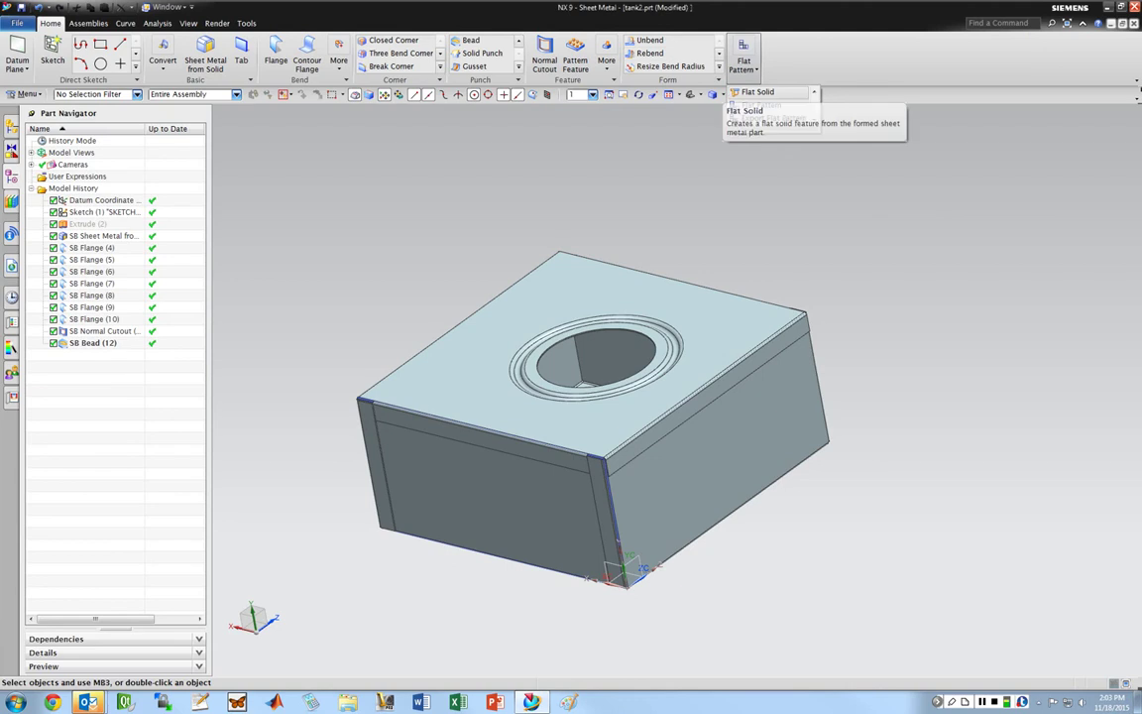
left_click(762, 106)
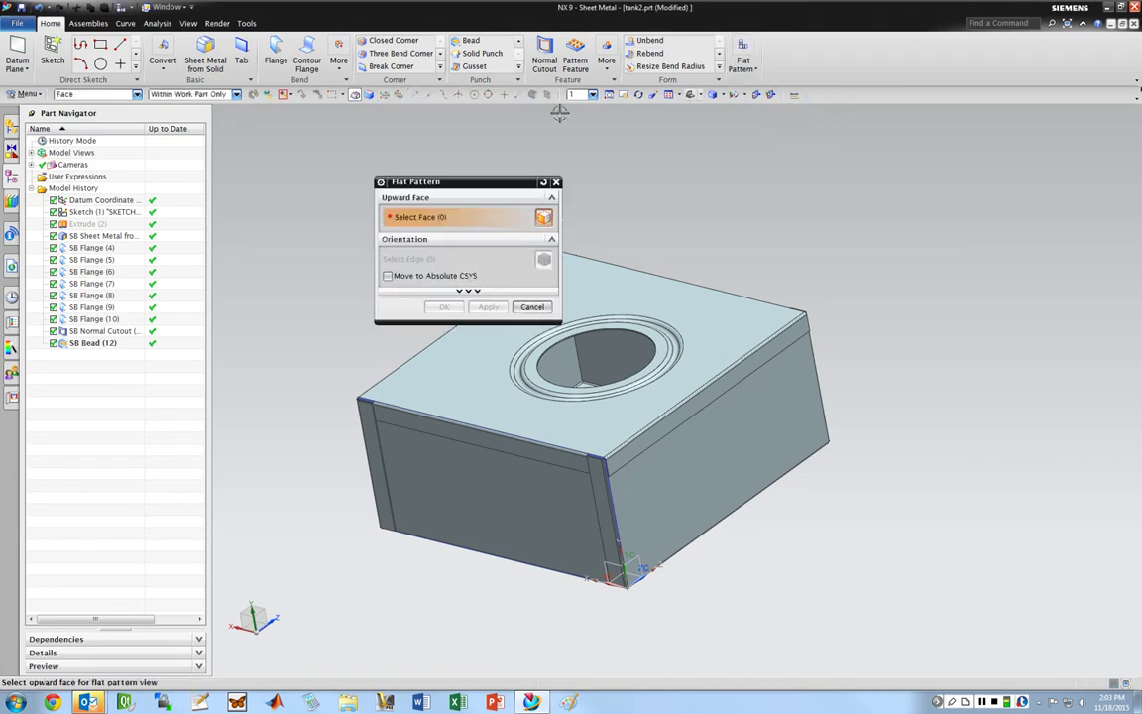
left_click_drag(645, 146, 821, 147)
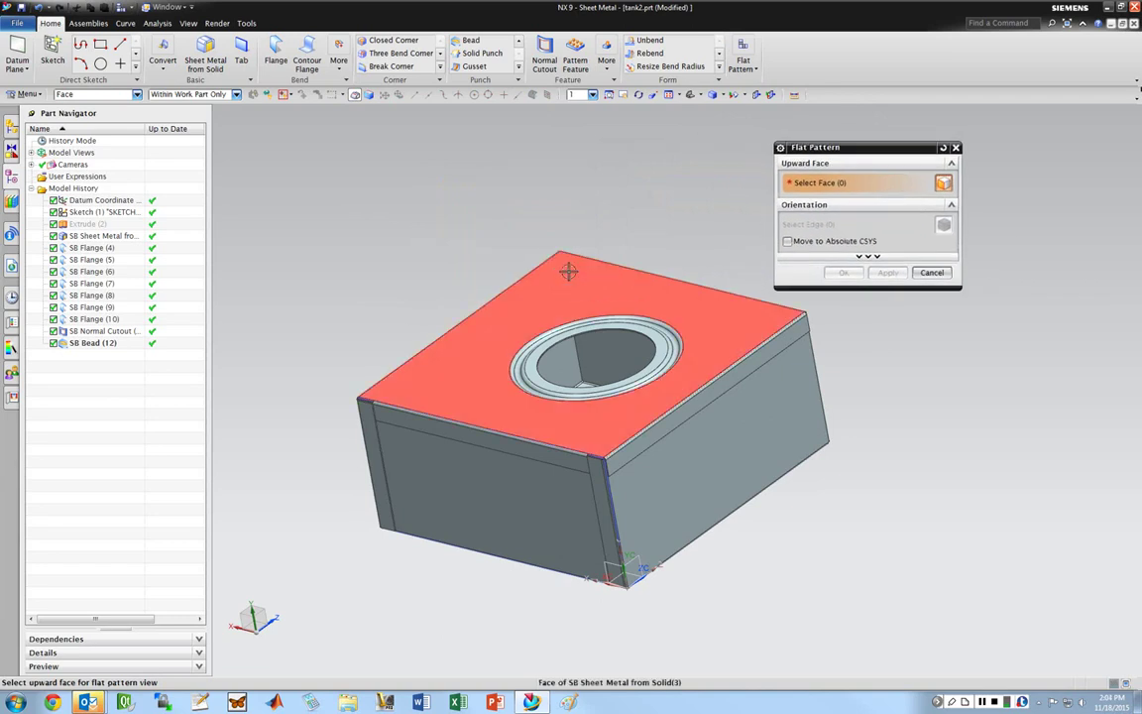
left_click(569, 271)
middle_click(568, 271)
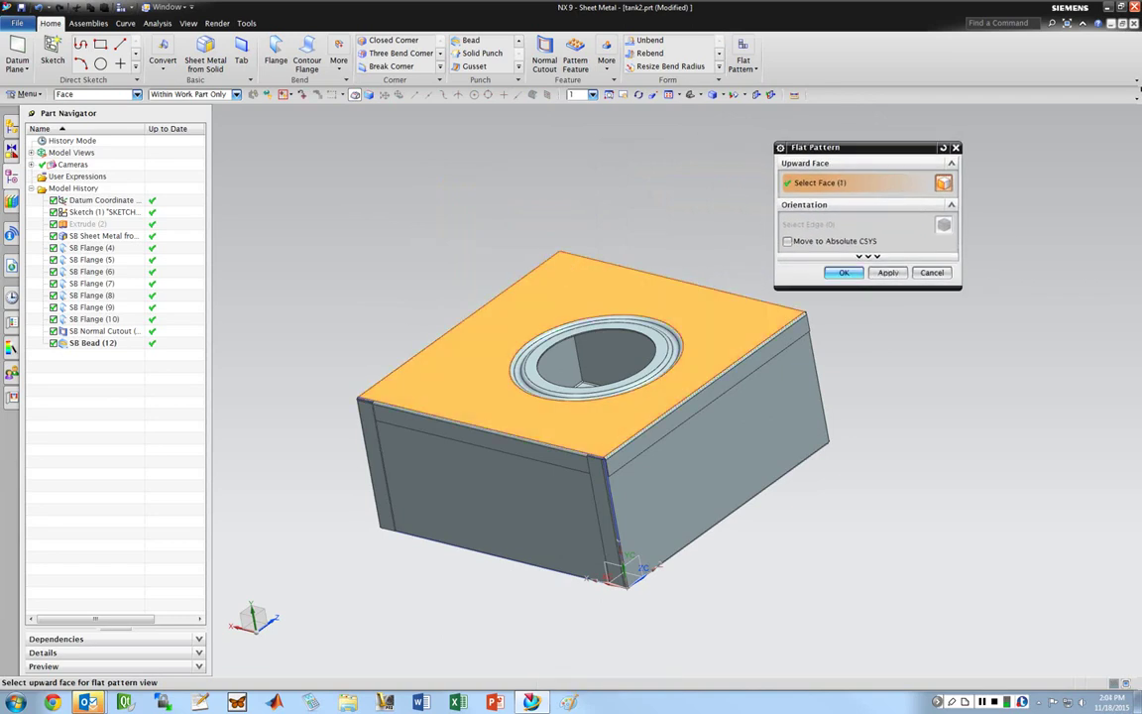
left_click(843, 272)
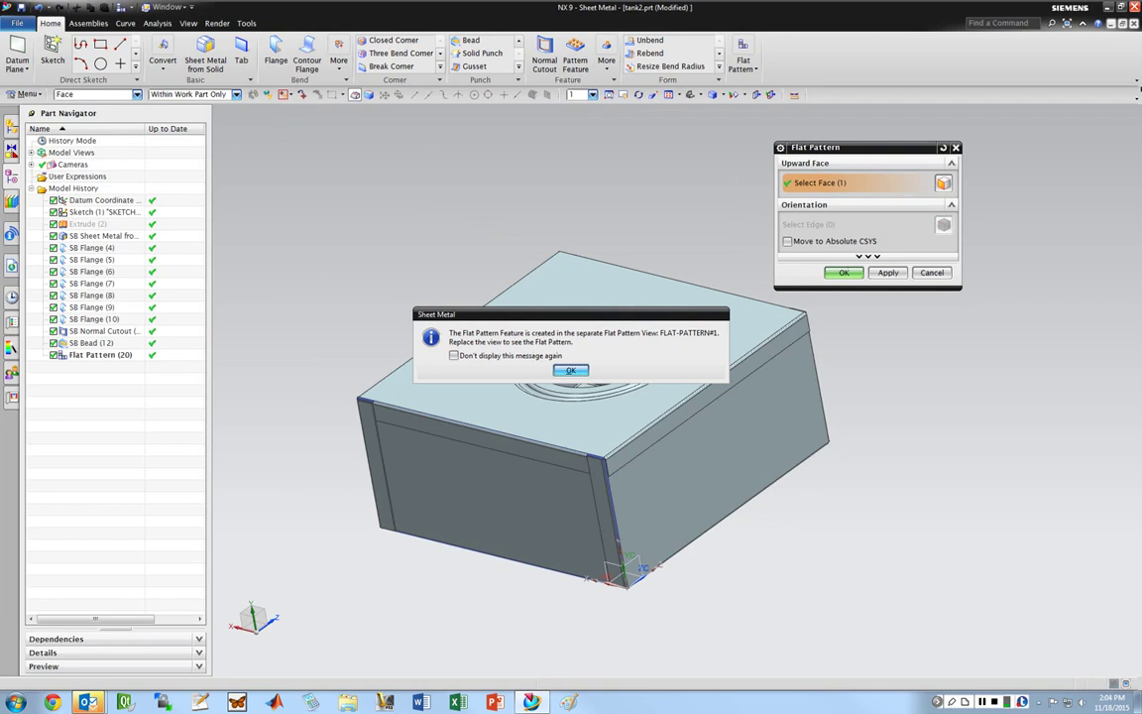
left_click(570, 370)
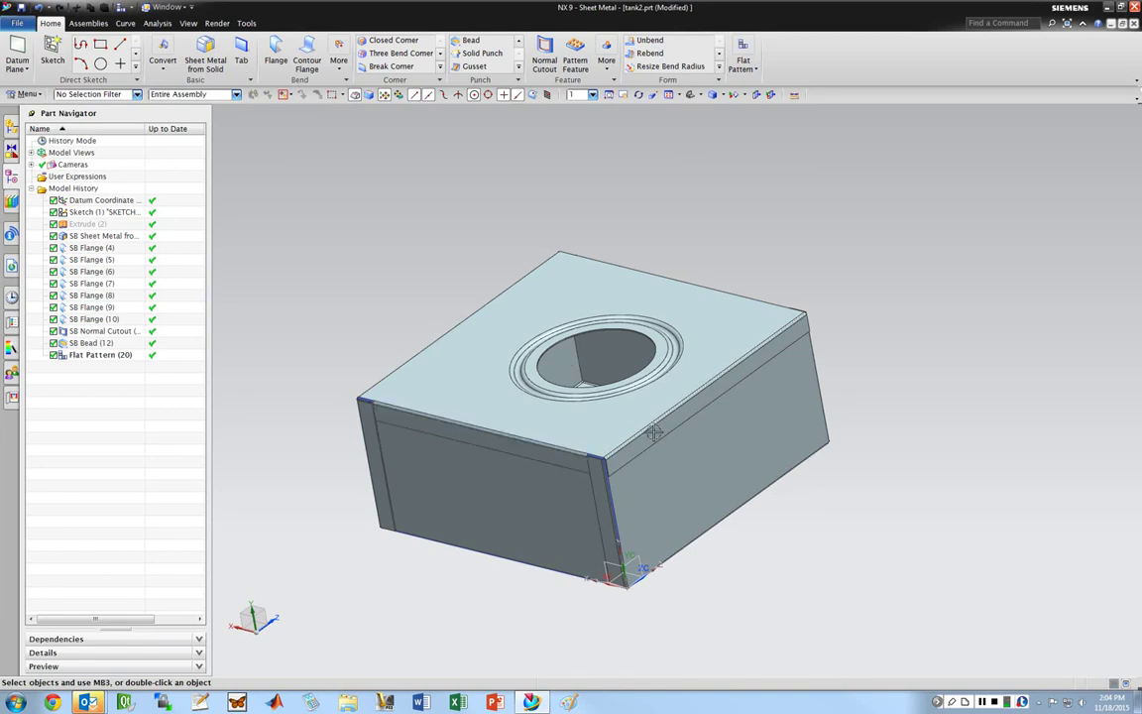
left_click(631, 407)
key("Escape")
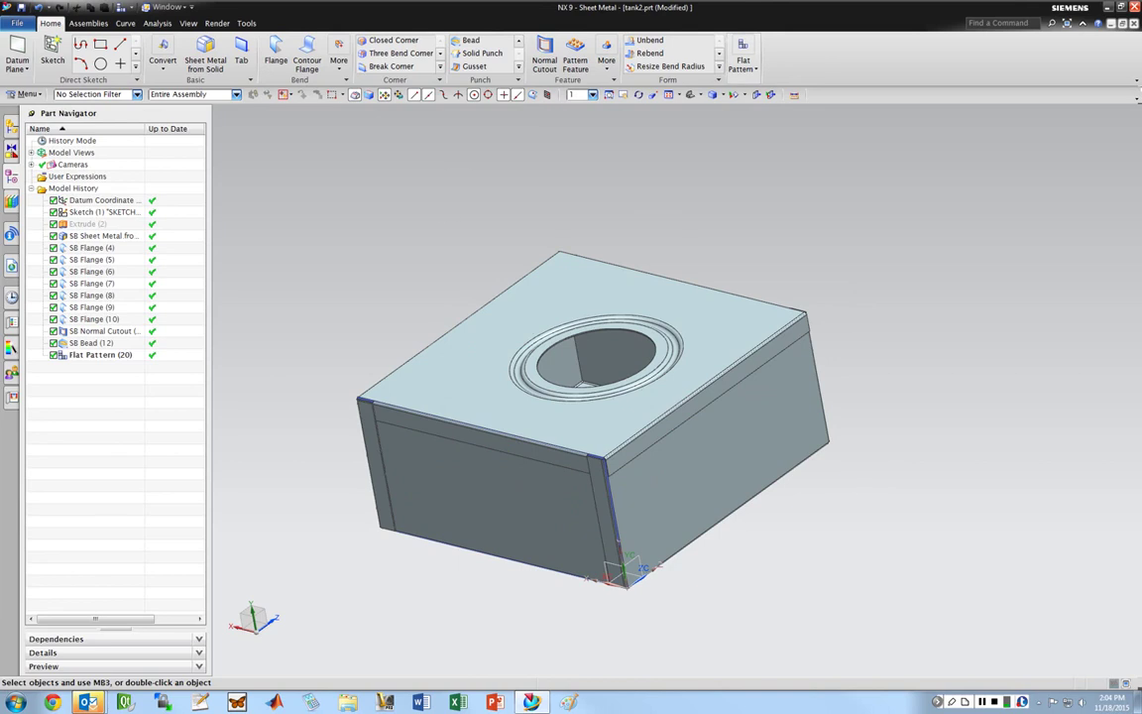
- Create a flat solid of the box with the top face as the stationary face
left_click(742, 66)
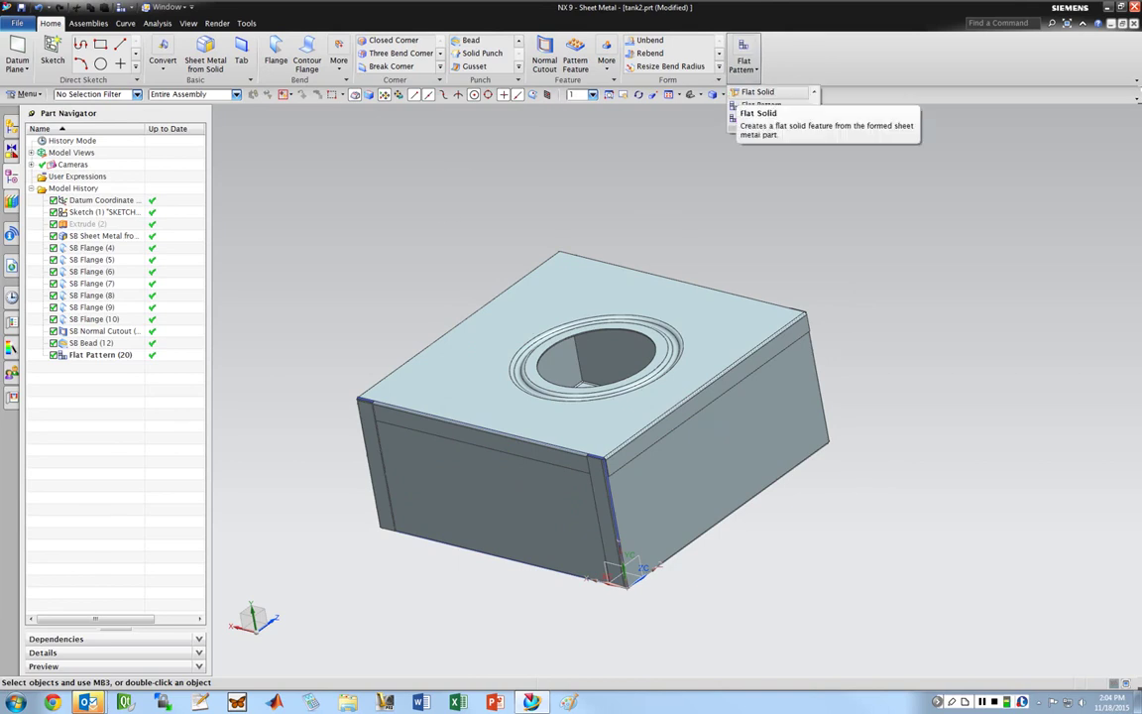
left_click(756, 91)
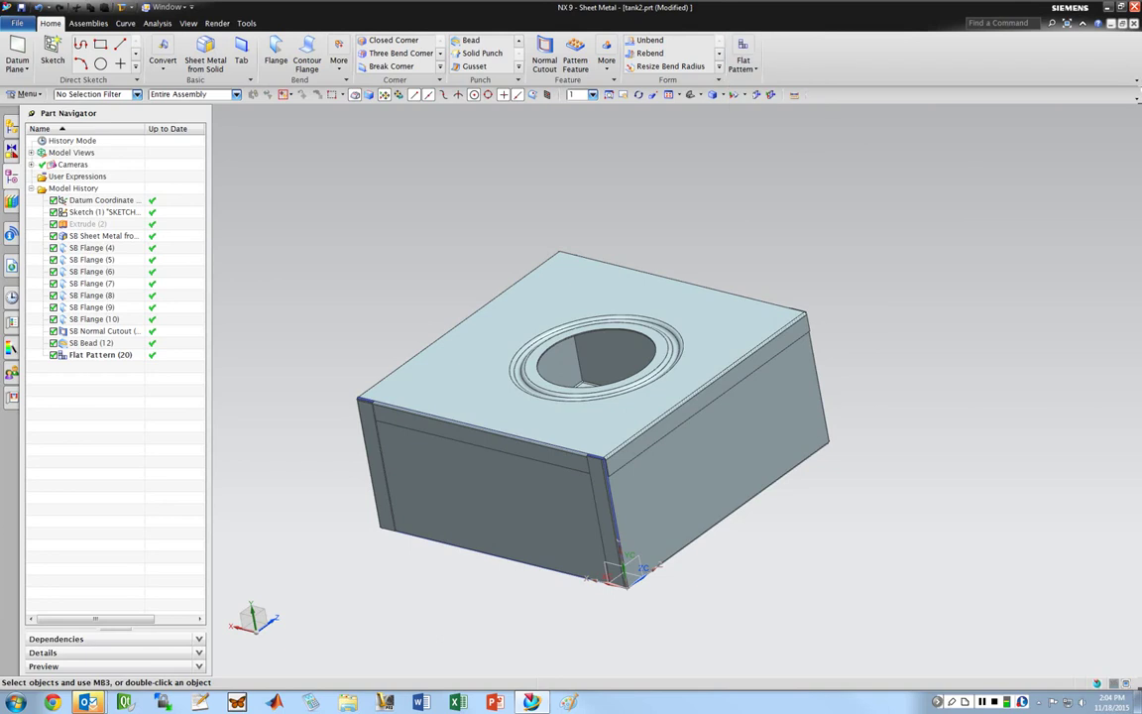
left_click(586, 309)
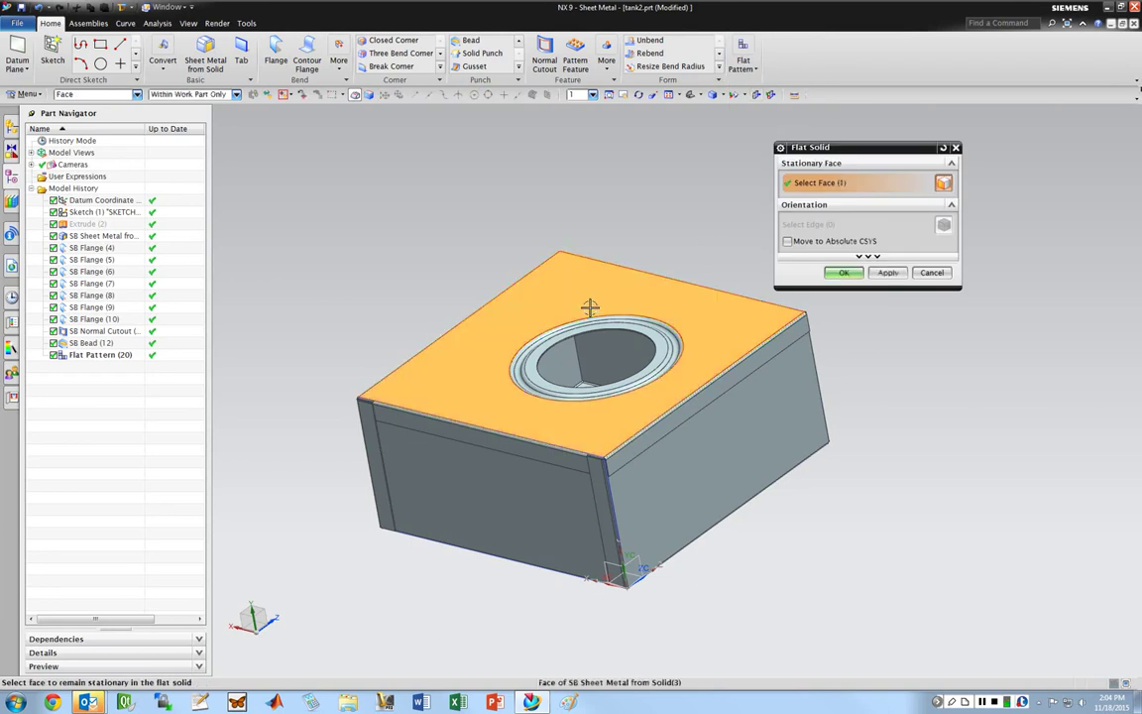
left_click(844, 272)
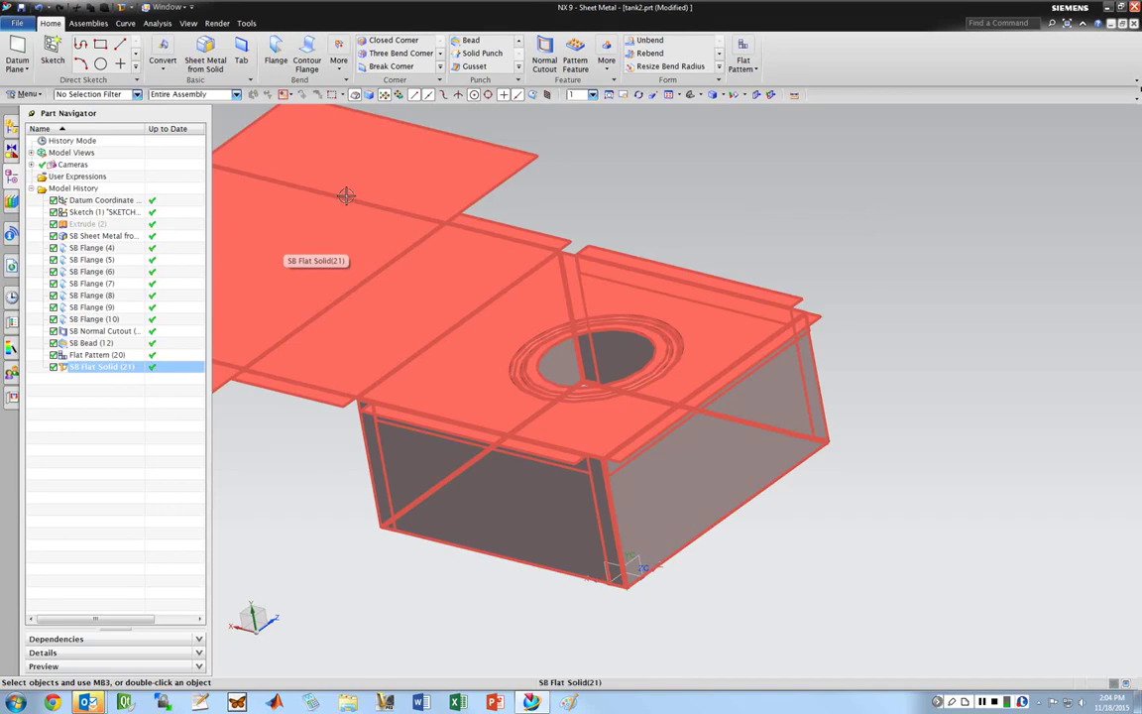
scroll(270, 237, "down", 5)
scroll(270, 237, "up", 4)
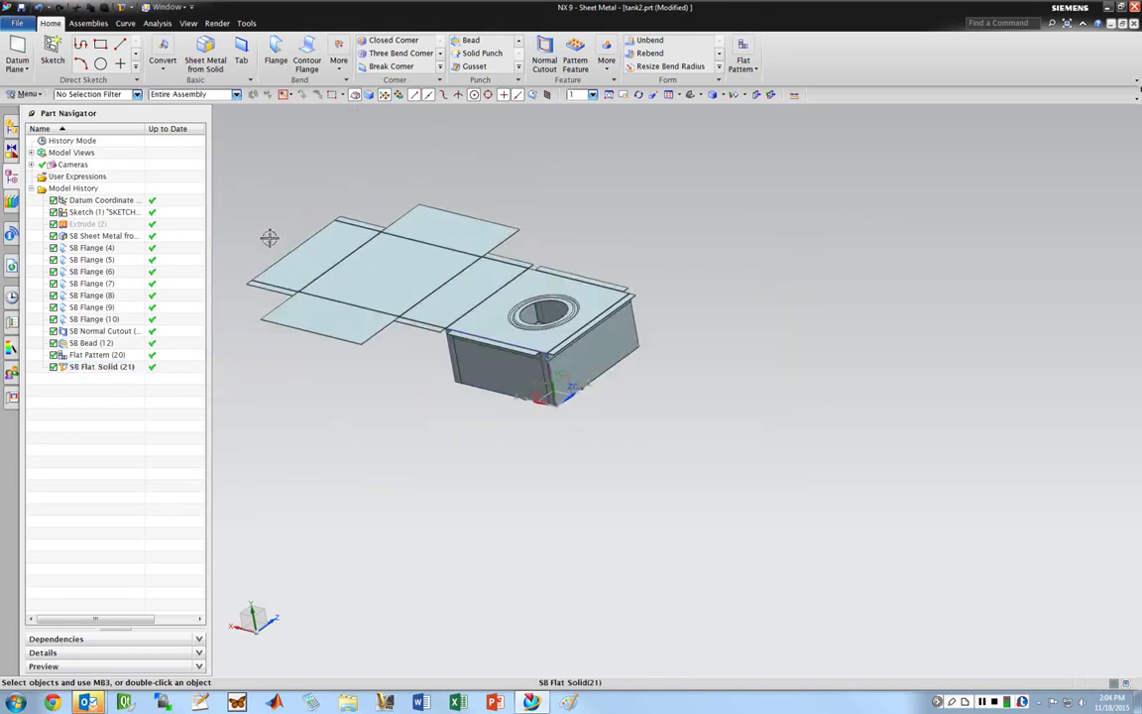
- Hide the folded sheet metal body, leaving the flat solid displayed
left_click(98, 354)
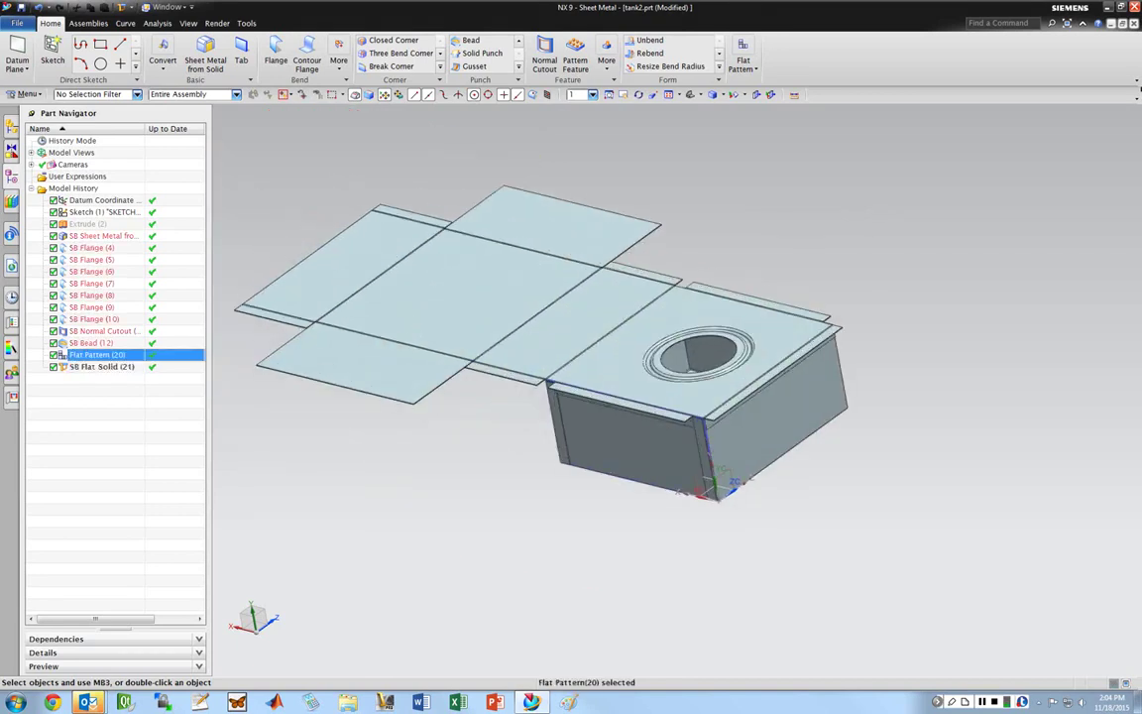
right_click(75, 235)
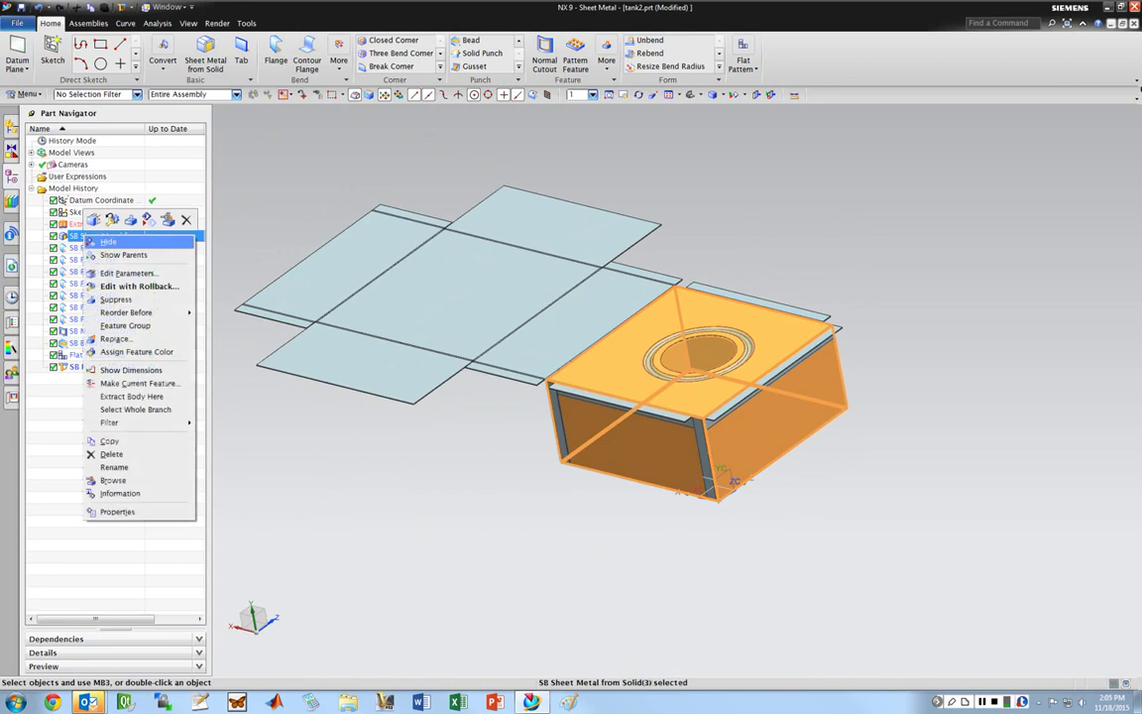
left_click(99, 242)
- Examine the flat solid's unfolded panels, flanges, round opening and bead from several angles
middle_click_drag(390, 319, 576, 324)
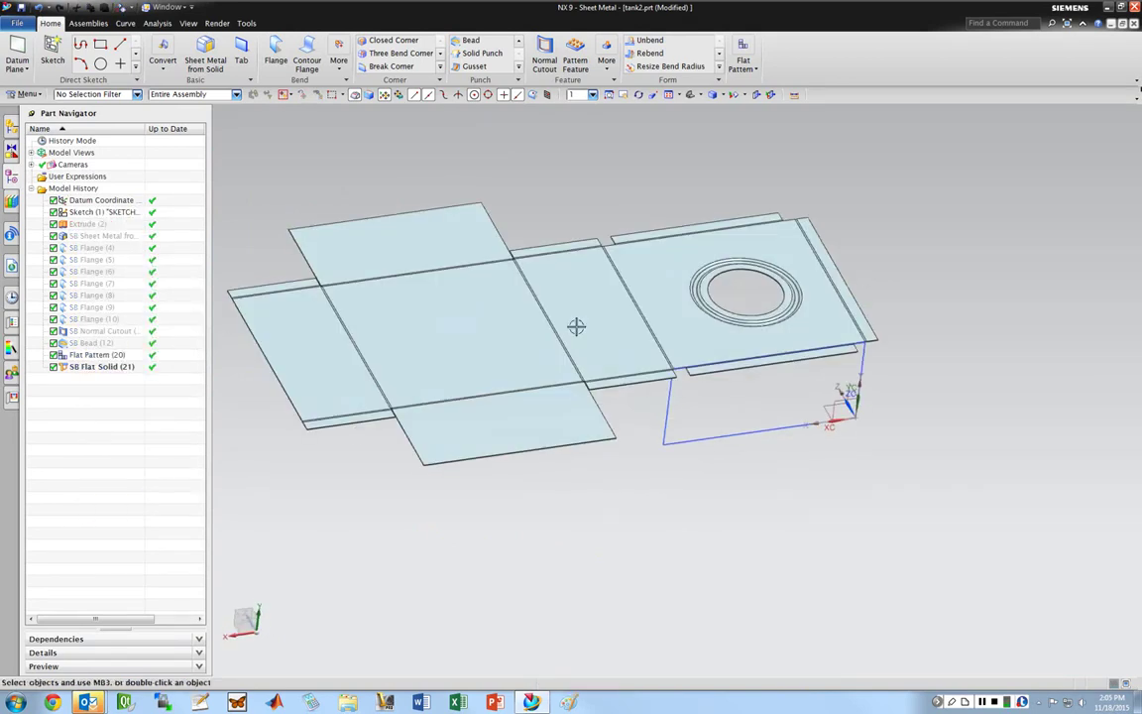
middle_click_drag(485, 255, 525, 313)
scroll(525, 313, "down", 4)
middle_click_drag(432, 188, 681, 171)
scroll(501, 203, "up", 2)
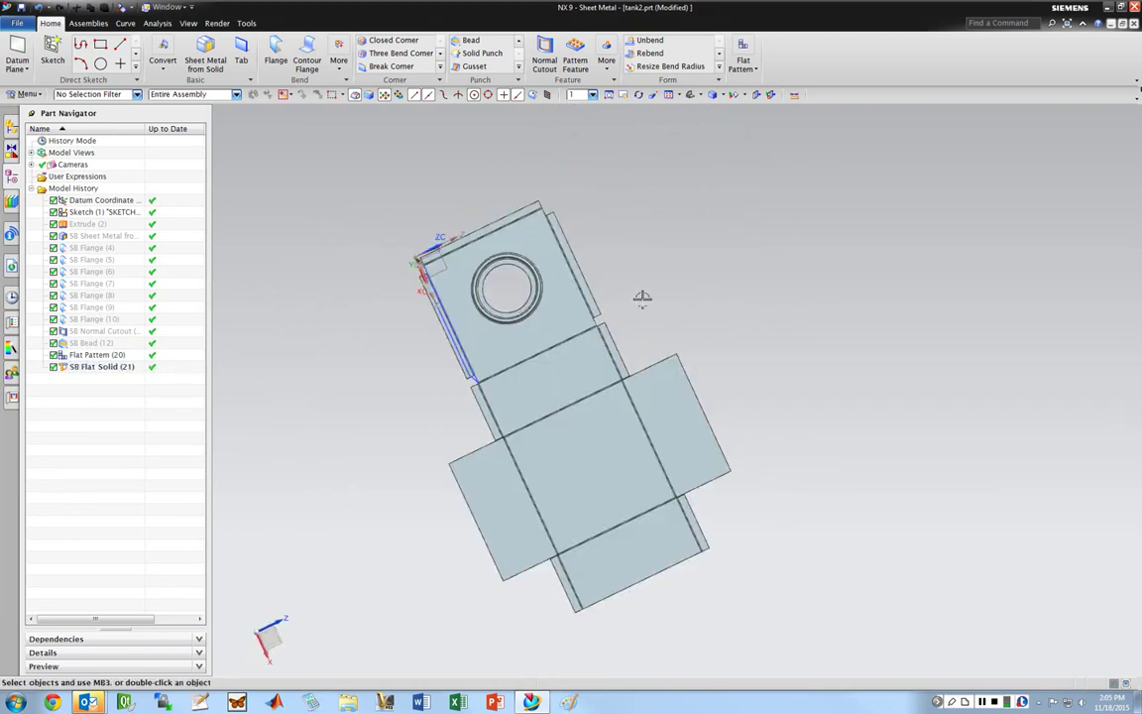
middle_click_drag(576, 377, 531, 332)
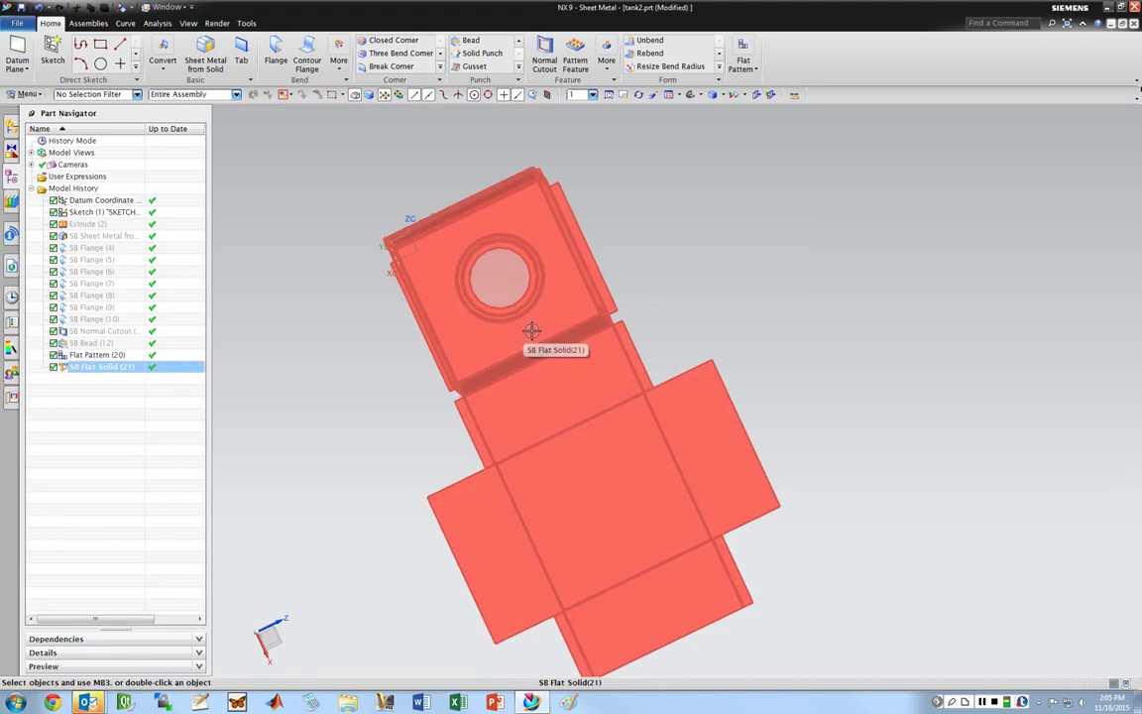
mouse_move(662, 305)
middle_mouse_down()
mouse_move(492, 229)
mouse_move(482, 214)
mouse_move(509, 205)
mouse_move(488, 247)
mouse_move(524, 216)
middle_mouse_up()
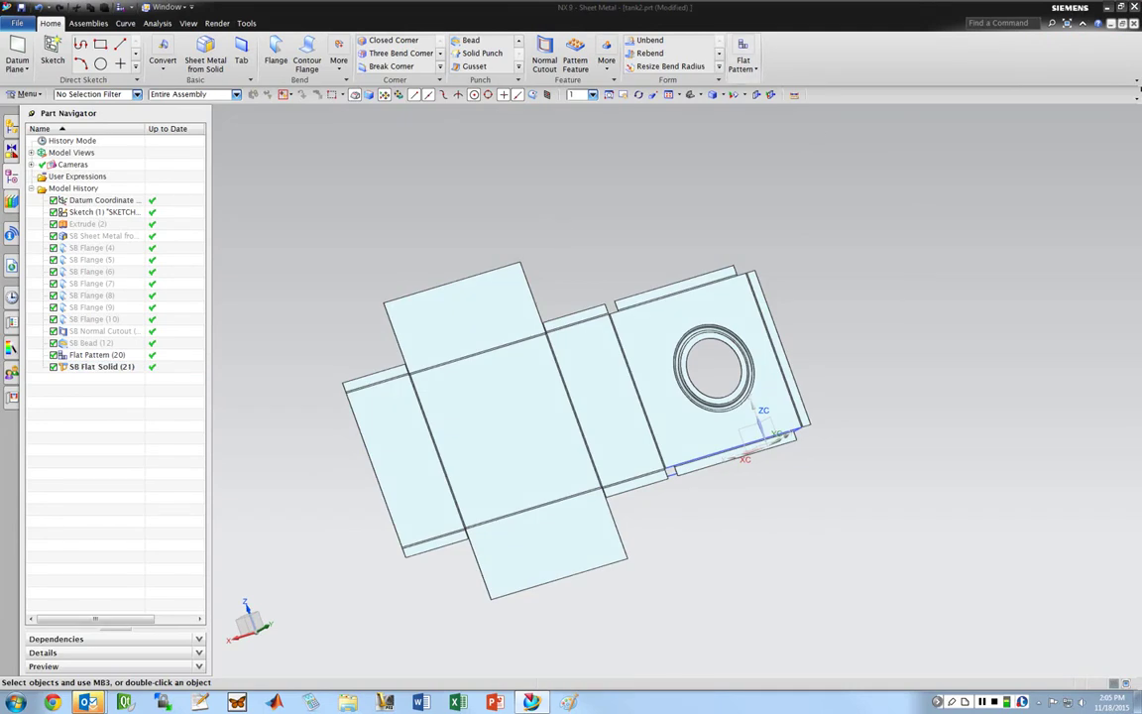
- Export the flat pattern feature as a DXF file, including the bend-up and bend-down centerlines and interior cutout curves
left_click(743, 65)
left_click(771, 118)
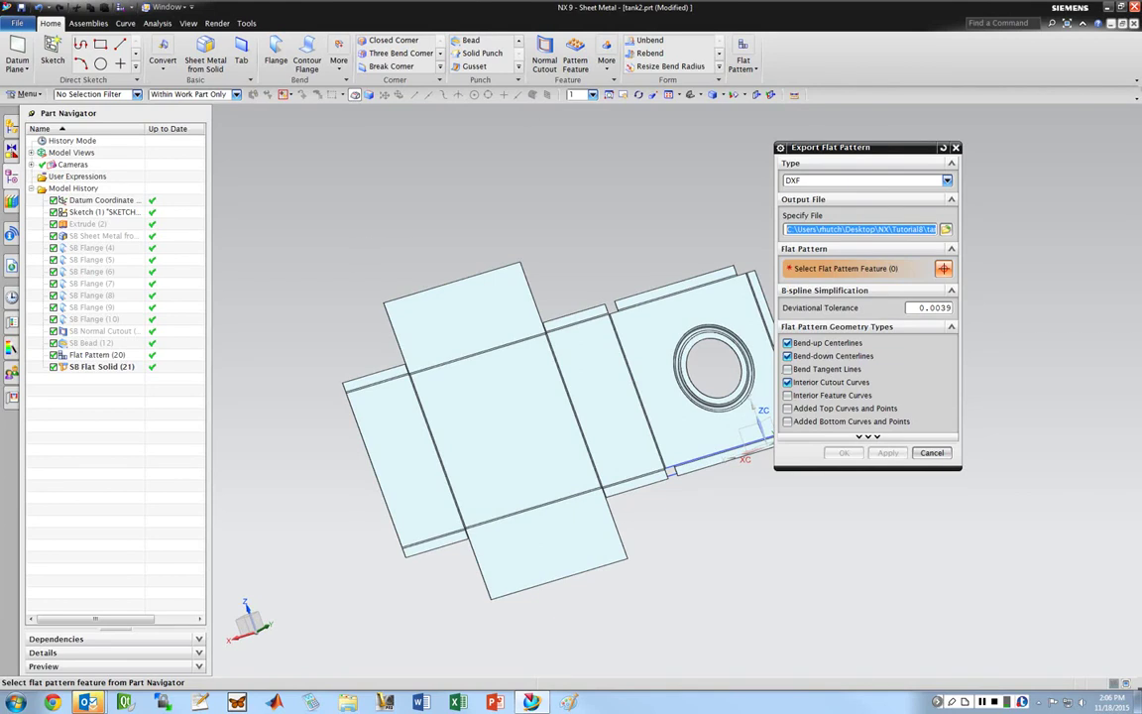
left_click(97, 354)
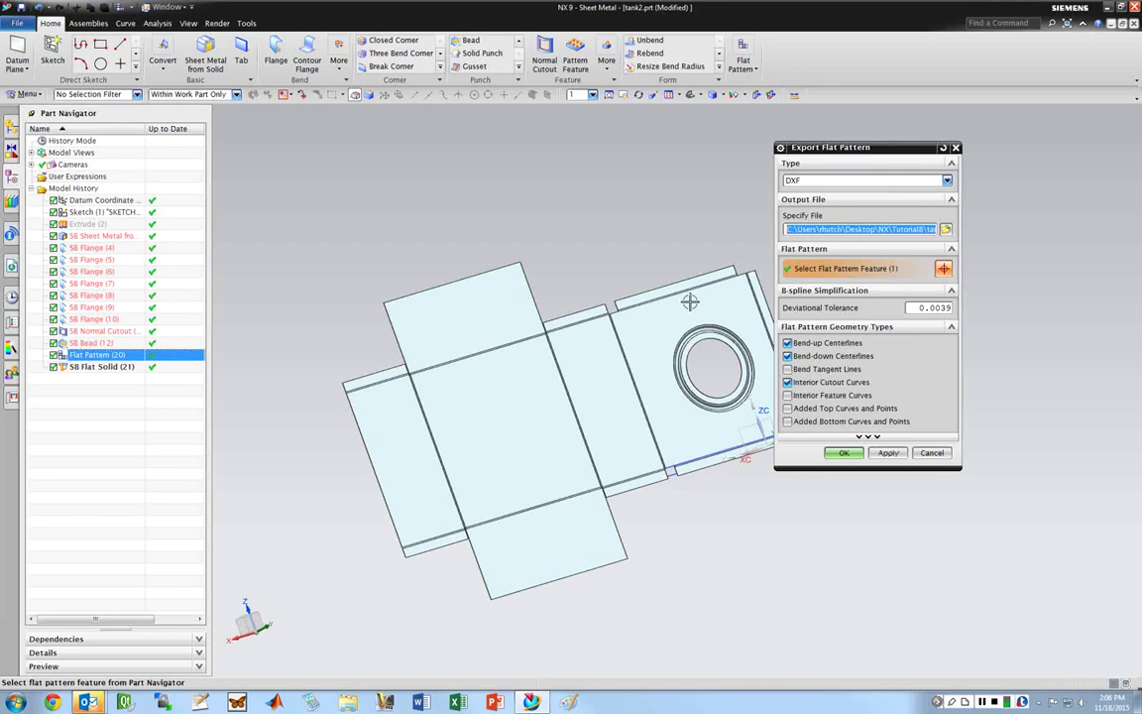
left_click(843, 452)
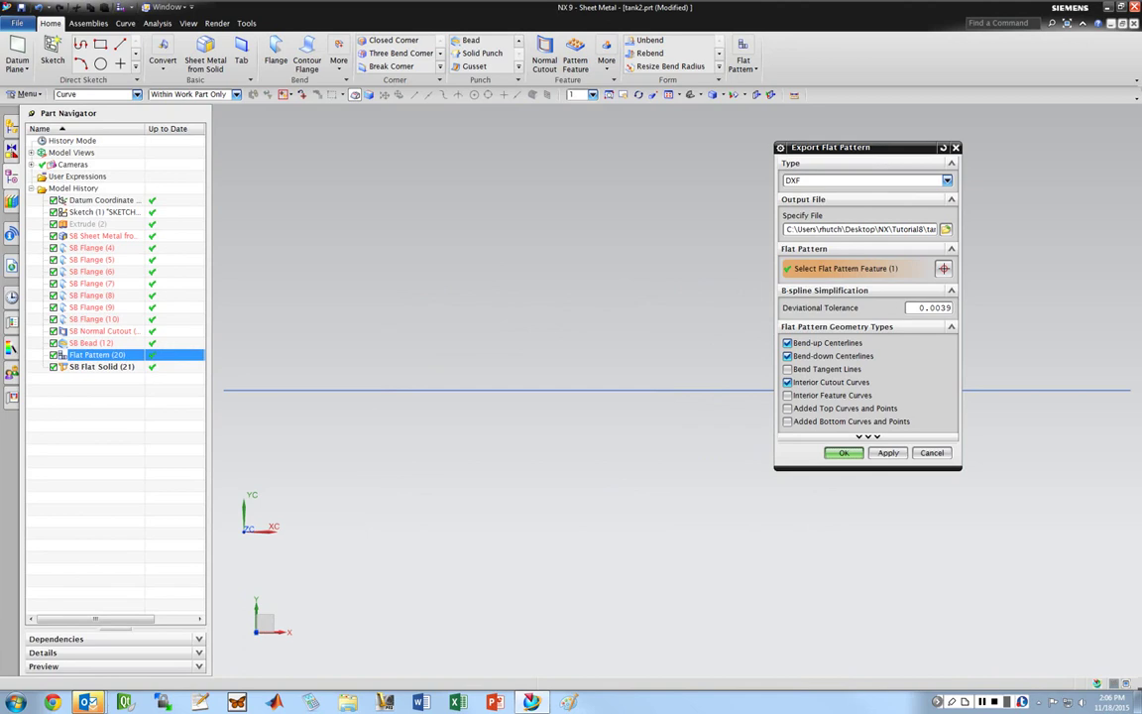
key("Escape")
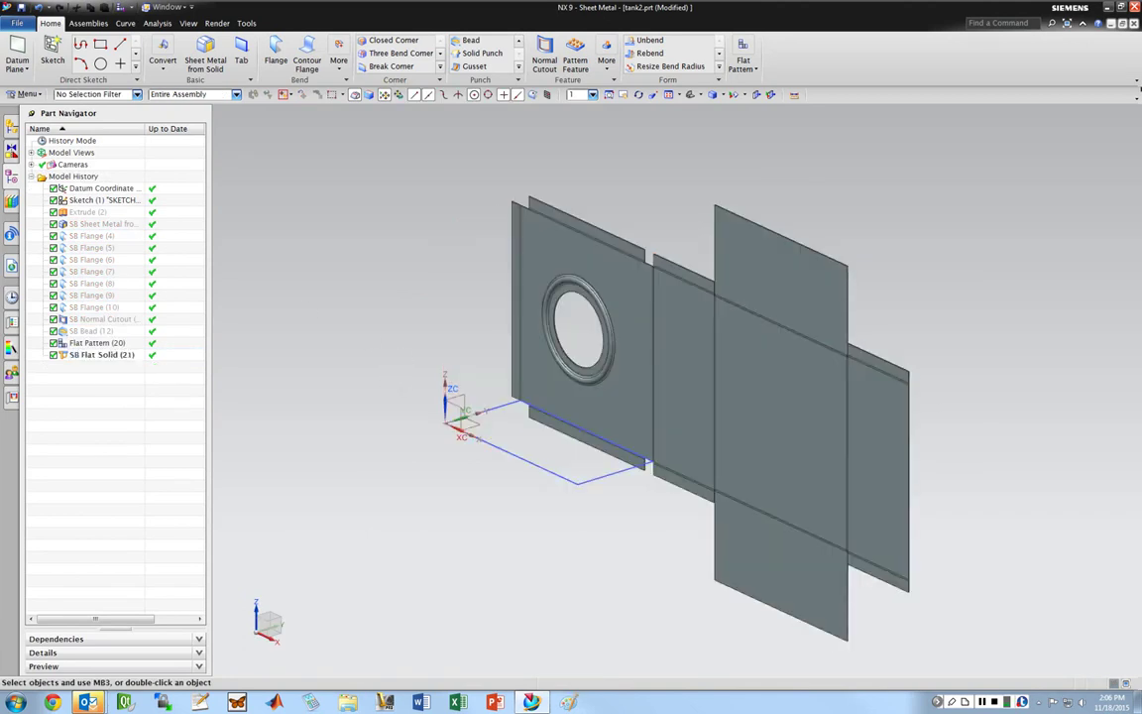
- Switch to Windows Explorer, go to the Tutorial8 folder inside NX on the desktop, and open tank2.dxf in AutoCAD
left_click(347, 702)
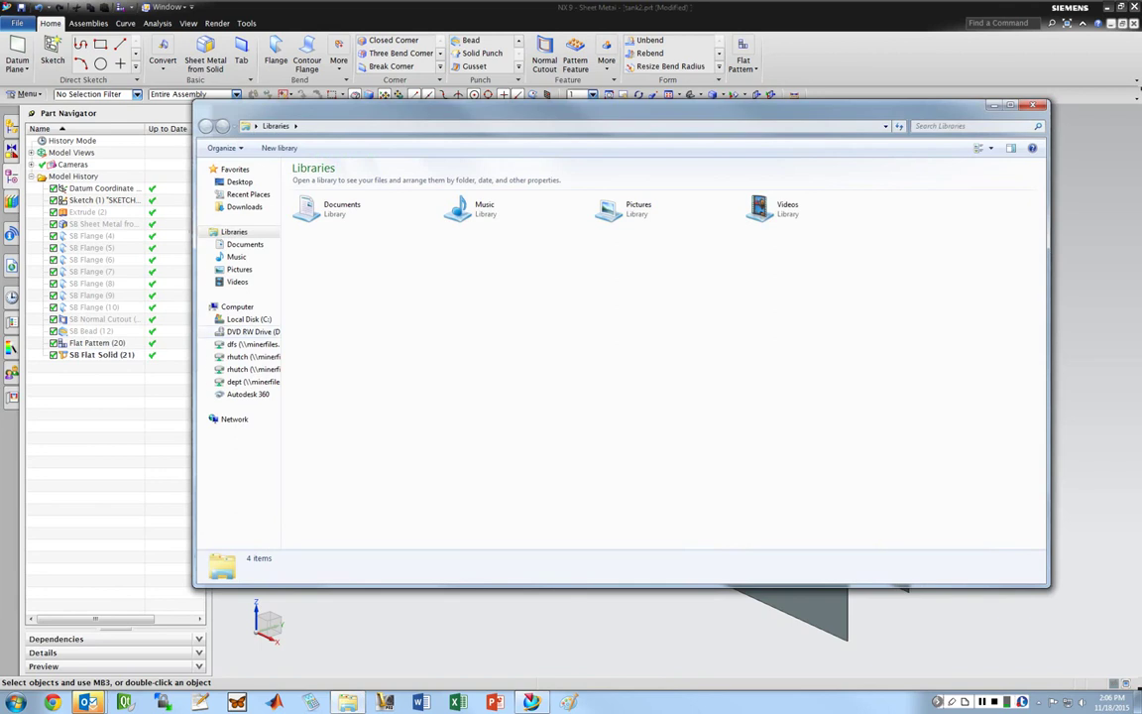
left_click(238, 181)
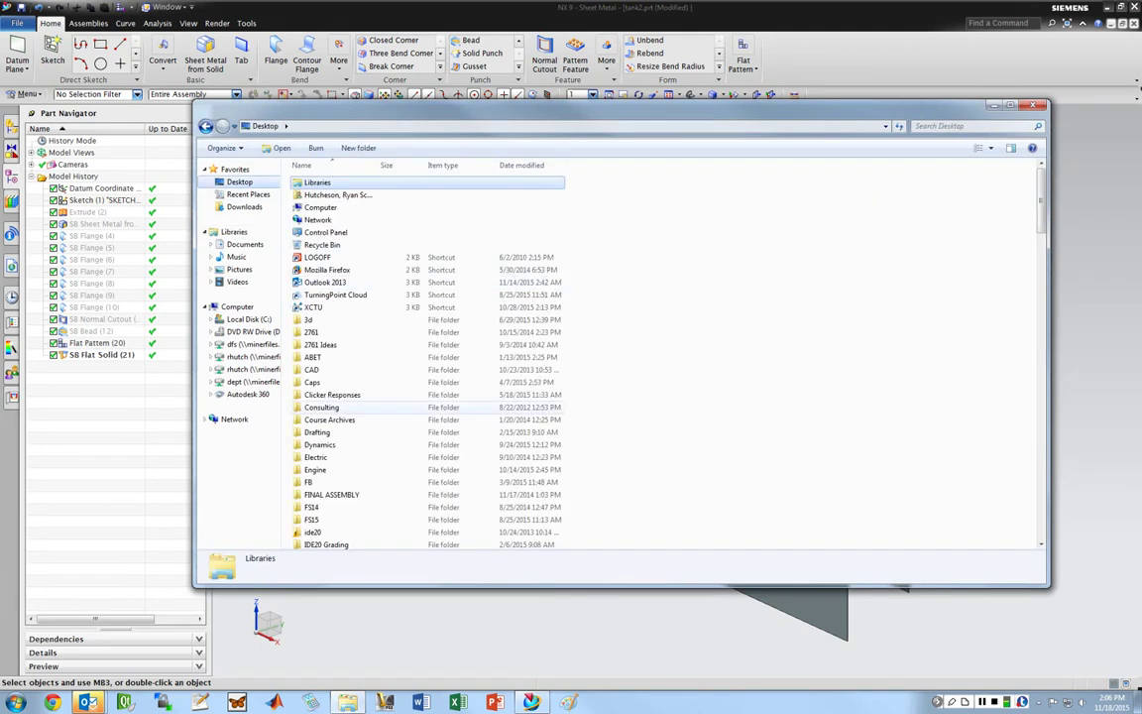
left_click(337, 406)
scroll(337, 448, "down", 10)
scroll(328, 459, "up", 3)
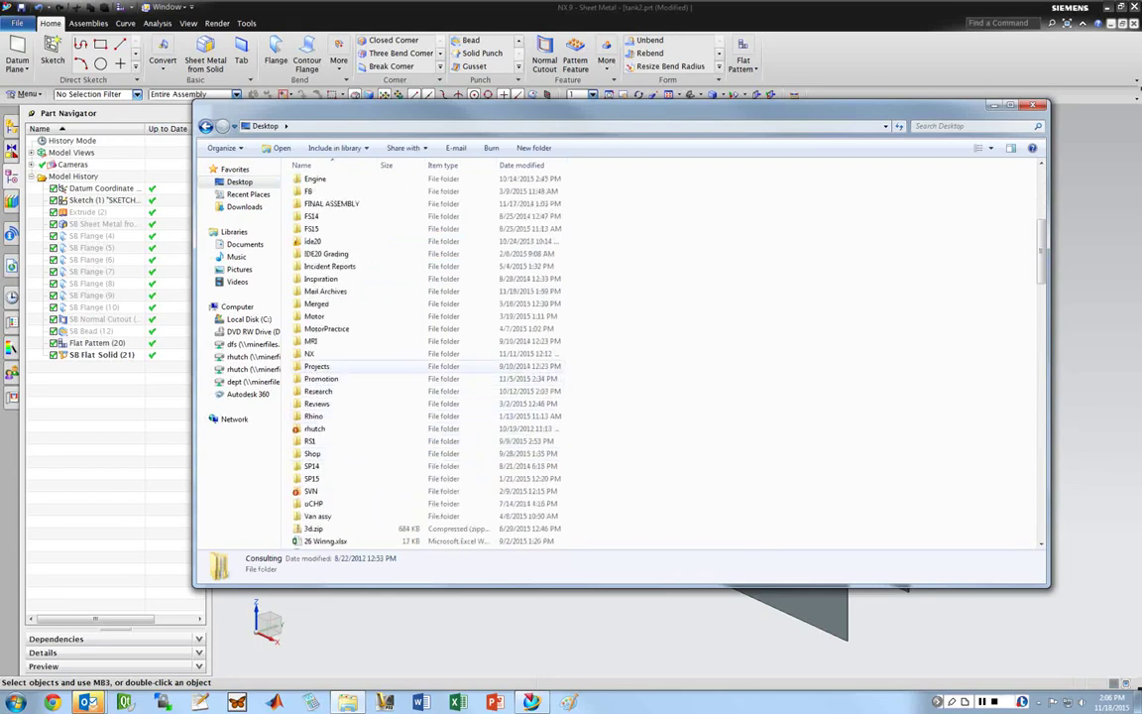
double_click(309, 353)
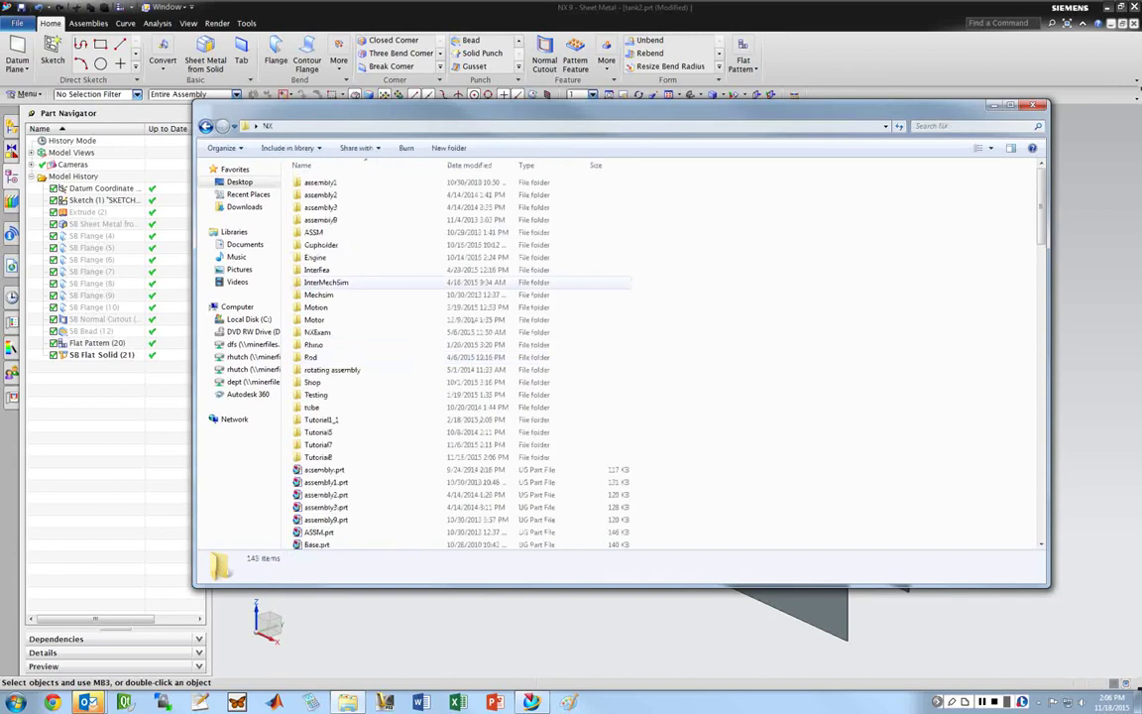
left_click(317, 457)
double_click(318, 457)
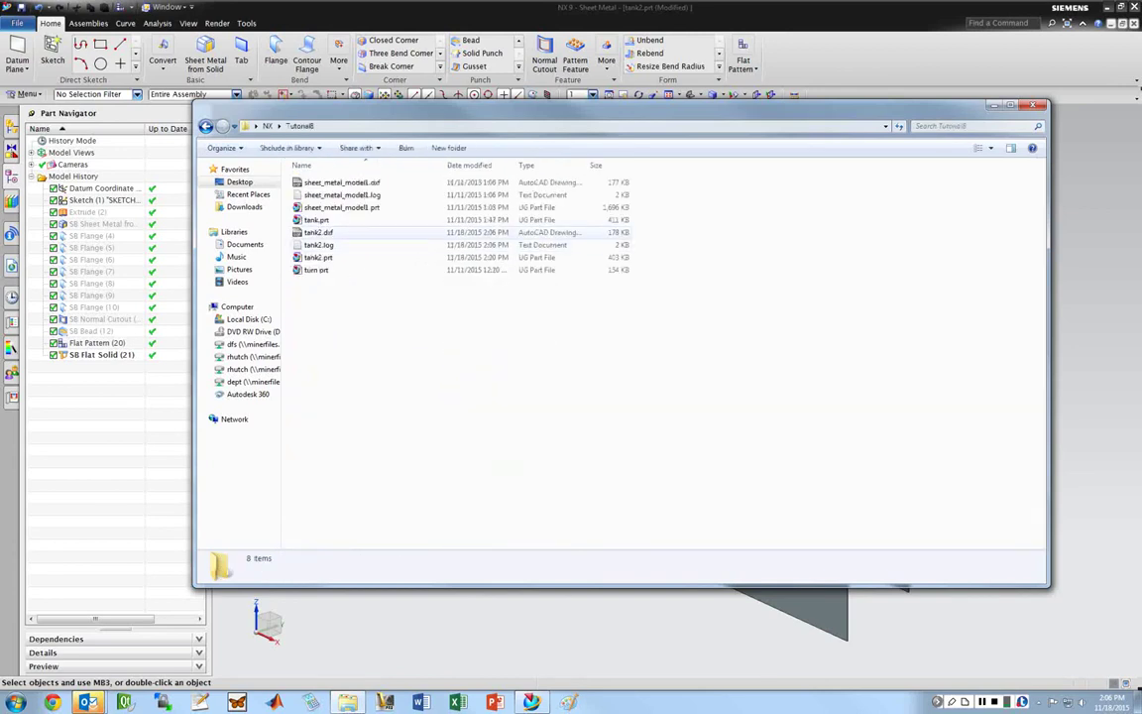
left_click(318, 232)
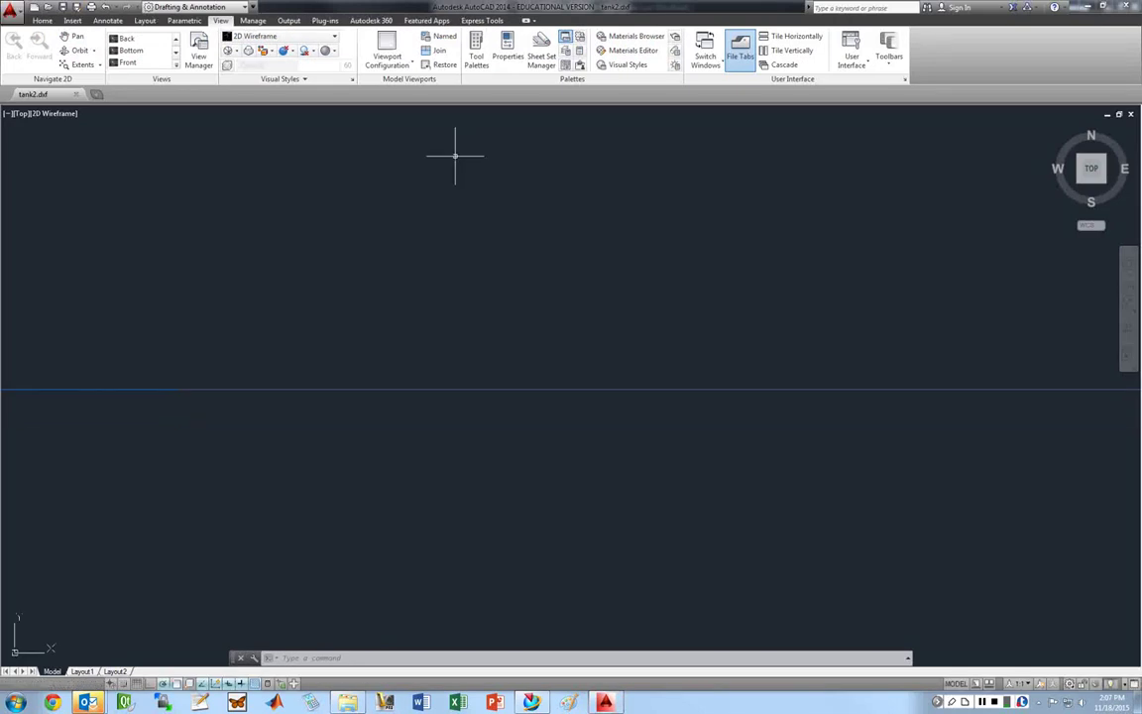
- Orient the tank2.dxf drawing to the Back view so the flat pattern outline is seen face-on
scroll(501, 416, "down", 2)
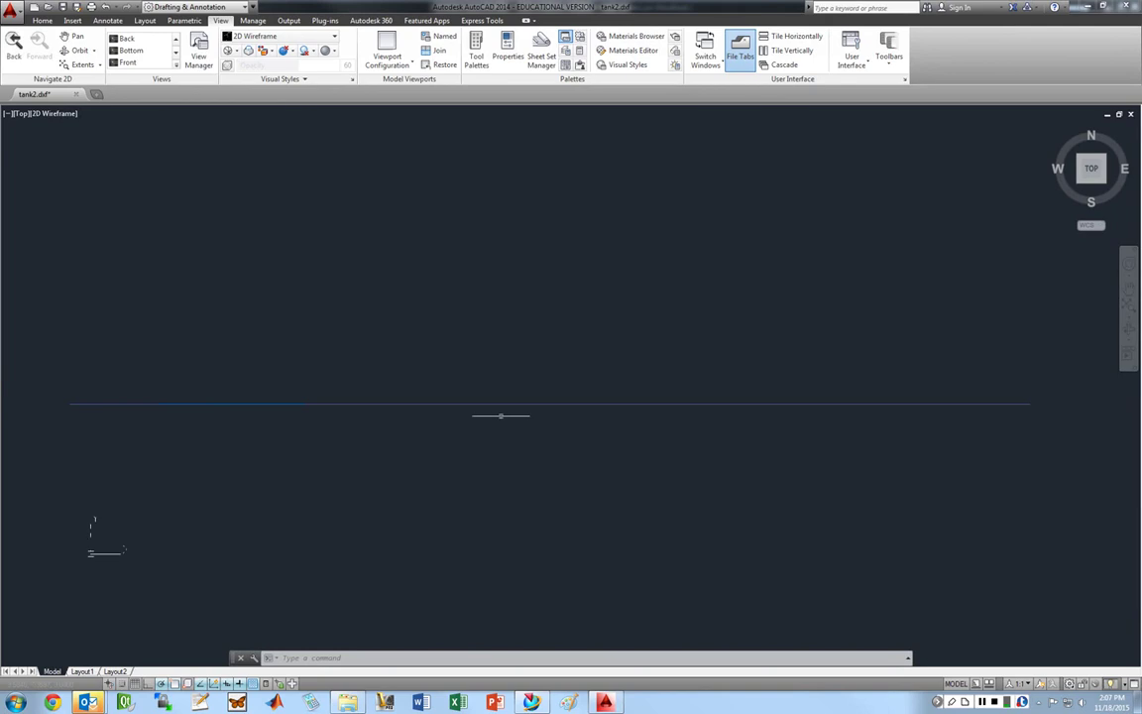
scroll(999, 109, "down", 2)
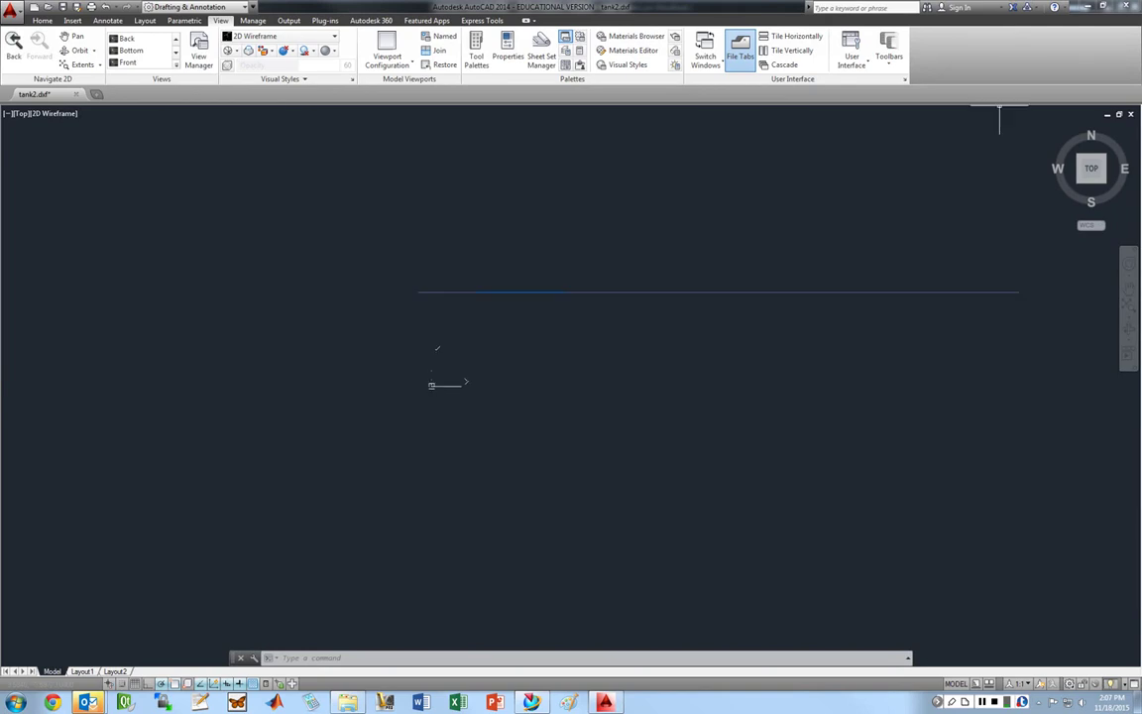
scroll(872, 183, "down", 2)
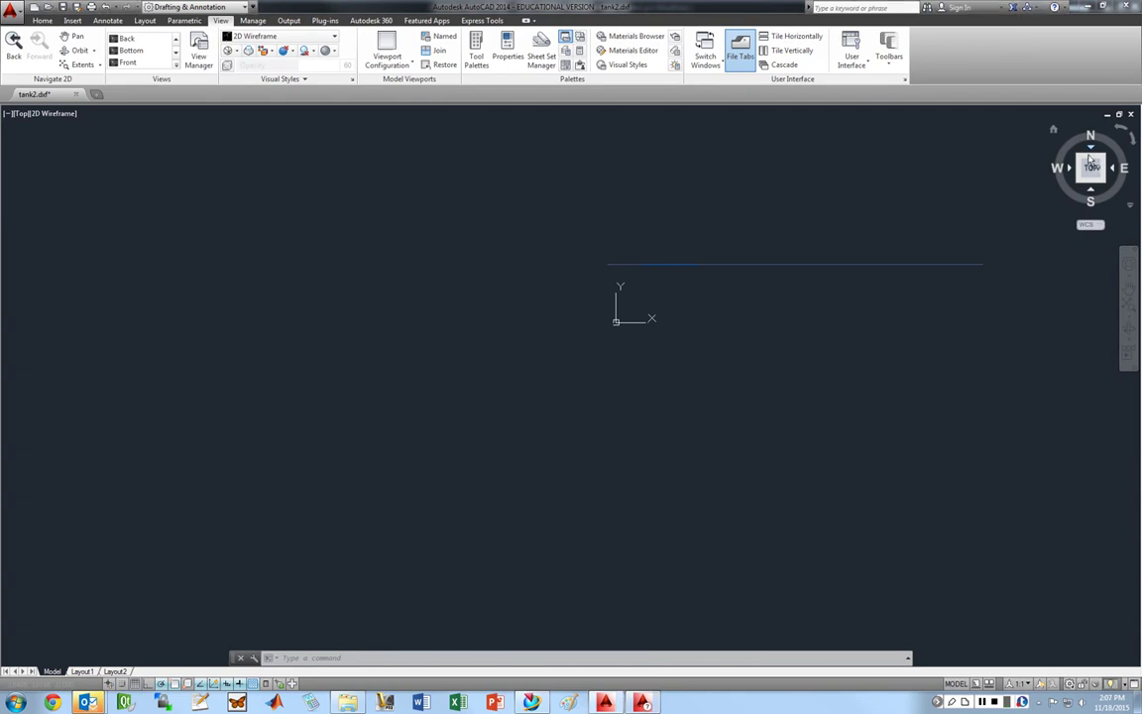
left_click(1091, 165)
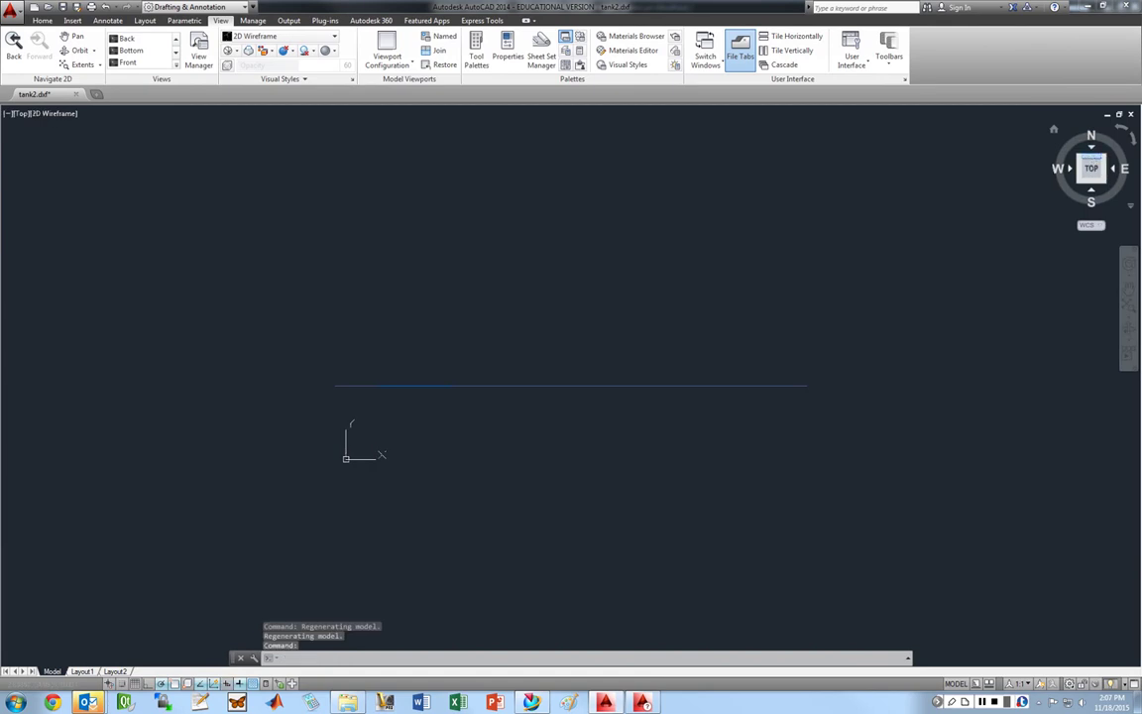
left_click_drag(1091, 164, 1091, 155)
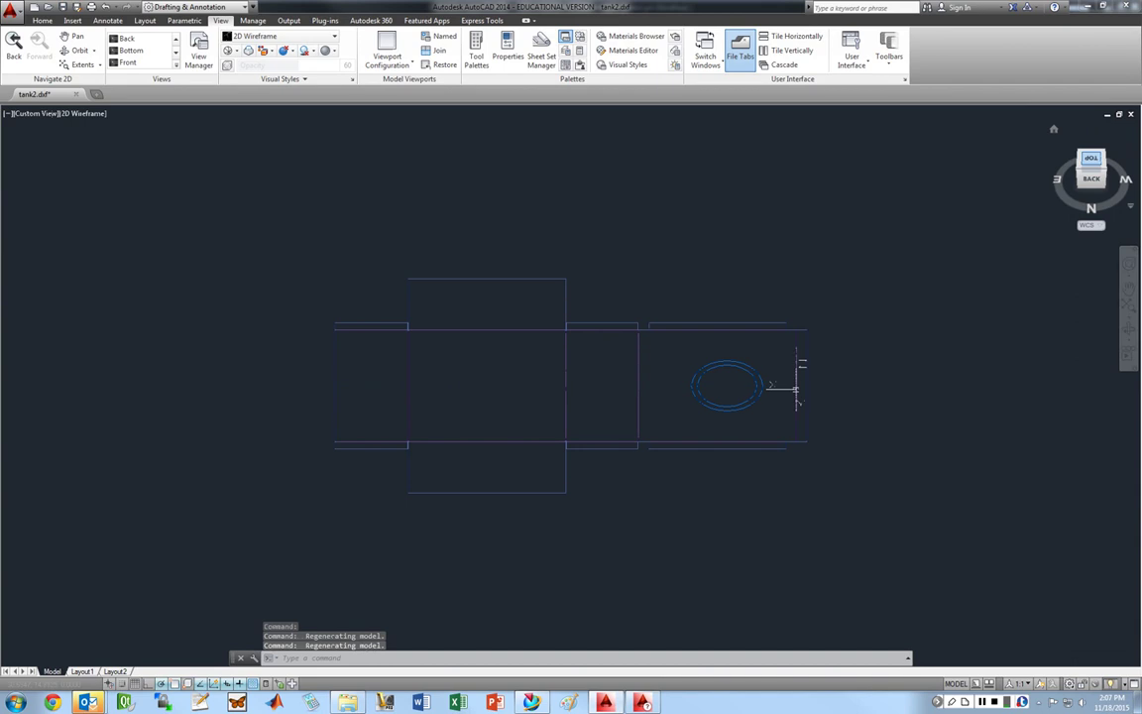
left_click(1092, 159)
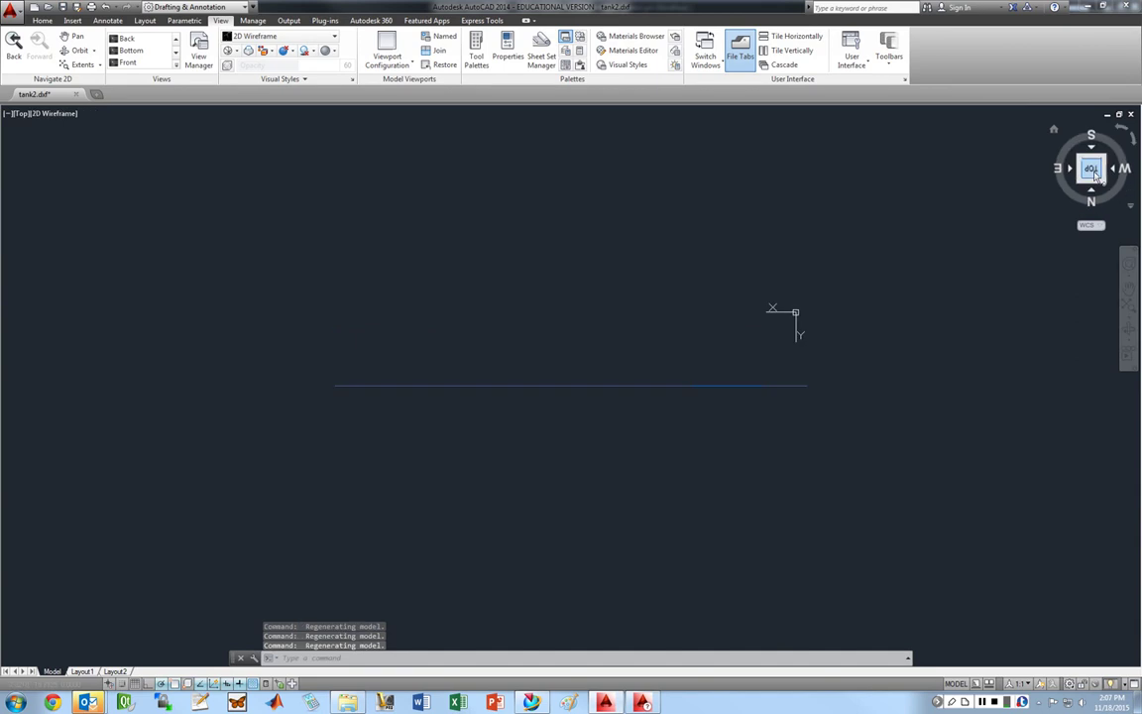
left_click(1092, 182)
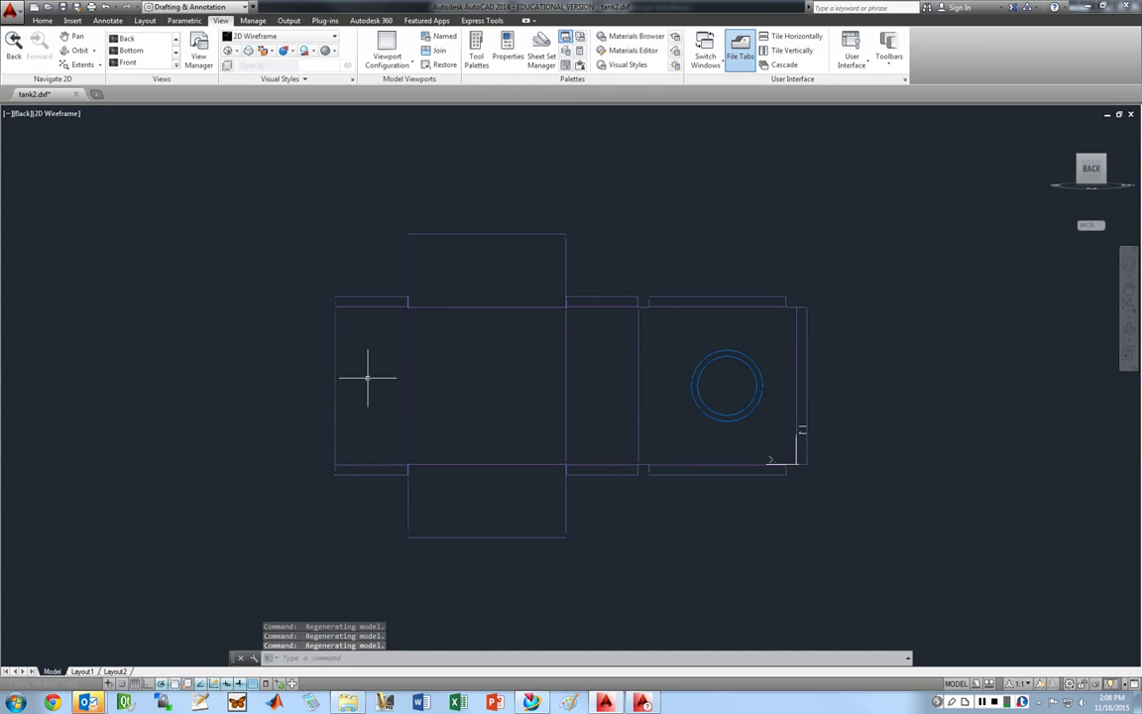
- Examine the flat pattern's outline, bend lines, circular opening and the corner relief between the panels
scroll(366, 350, "down", 2)
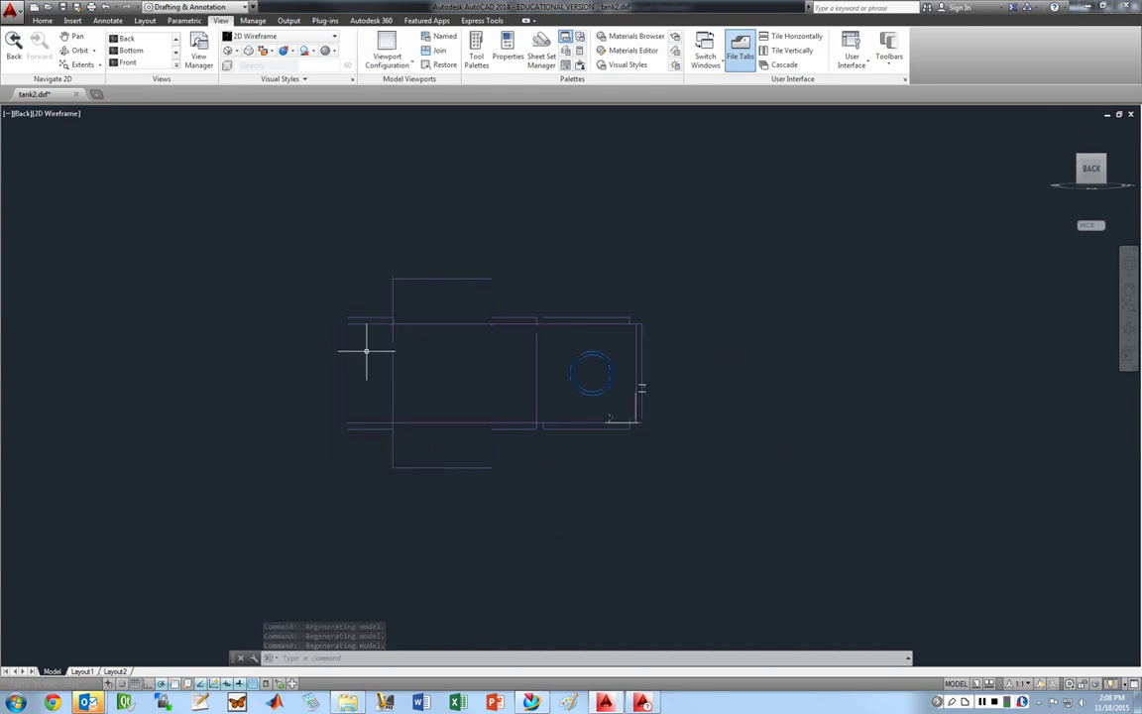
scroll(366, 351, "up", 4)
scroll(372, 350, "down", 2)
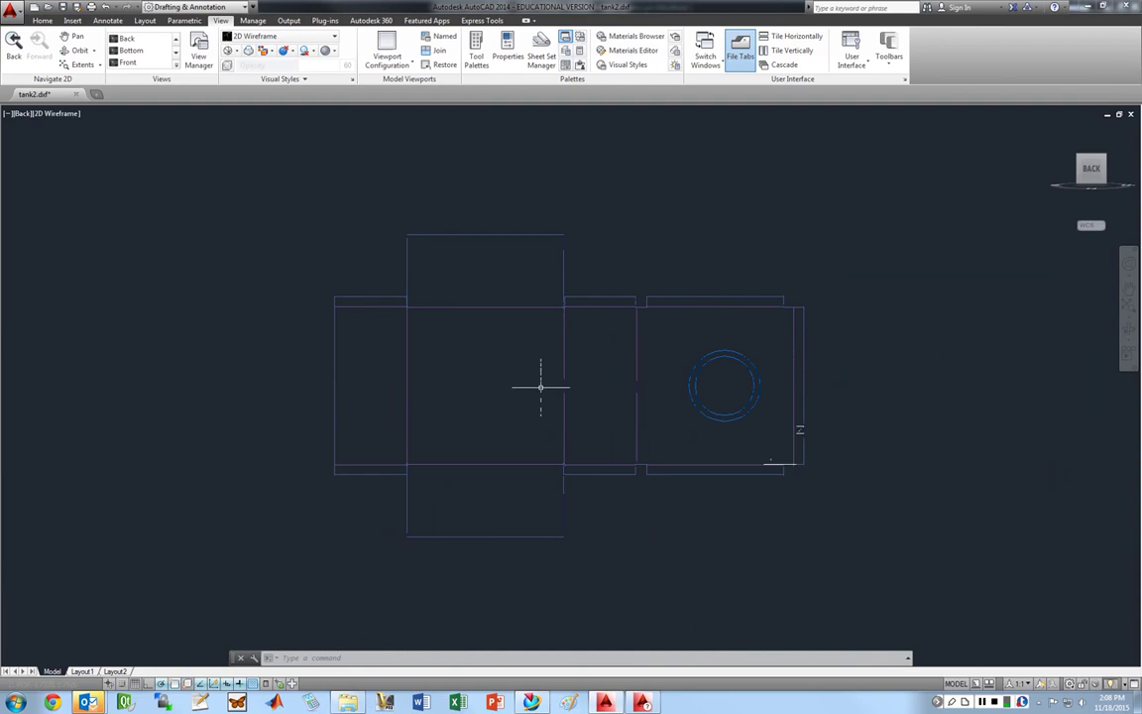
scroll(565, 337, "up", 5)
scroll(139, 337, "up", 2)
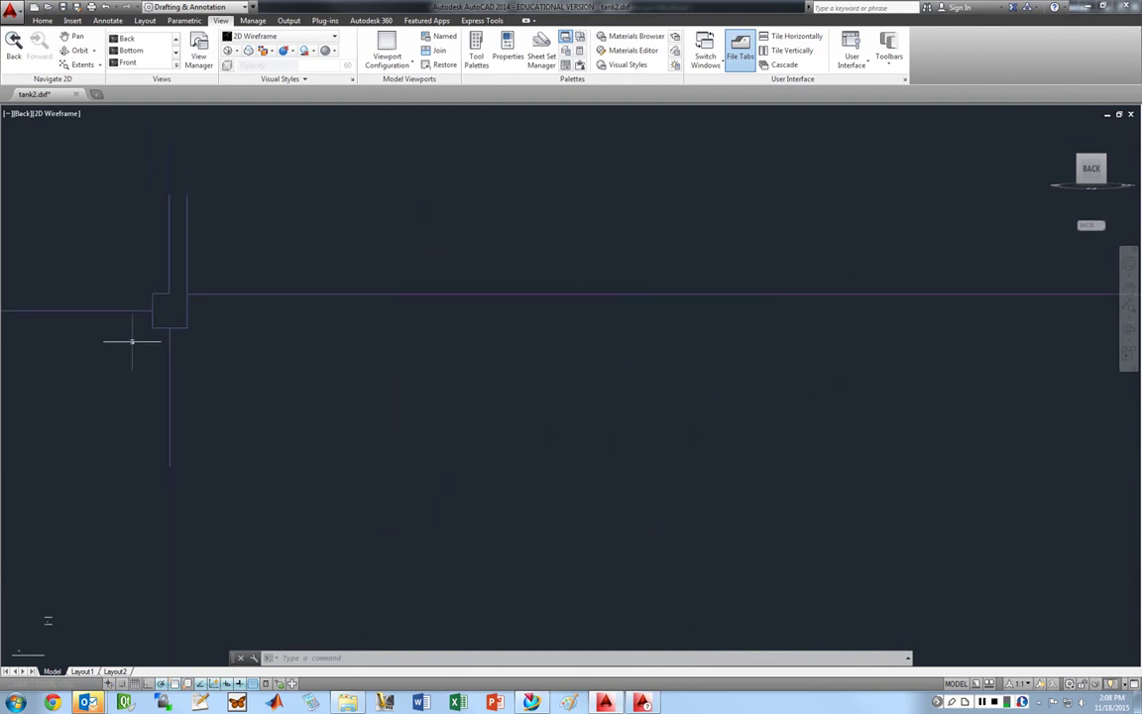
scroll(171, 319, "down", 3)
scroll(179, 324, "up", 3)
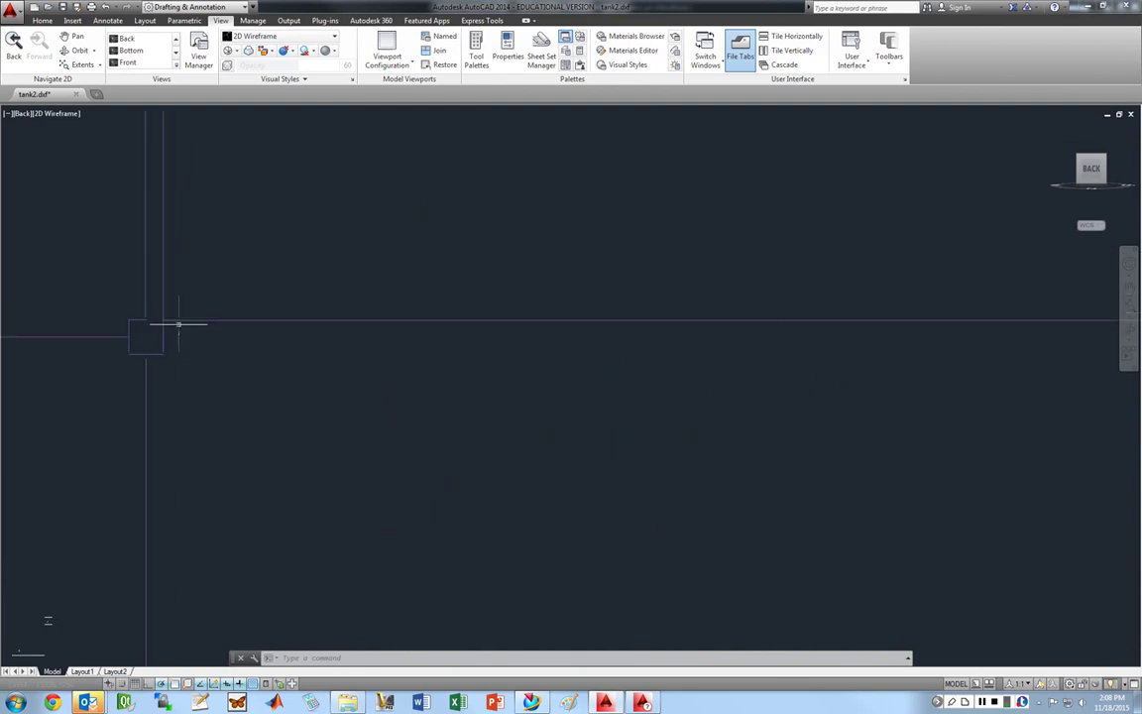
scroll(179, 324, "up", 1)
scroll(153, 388, "down", 10)
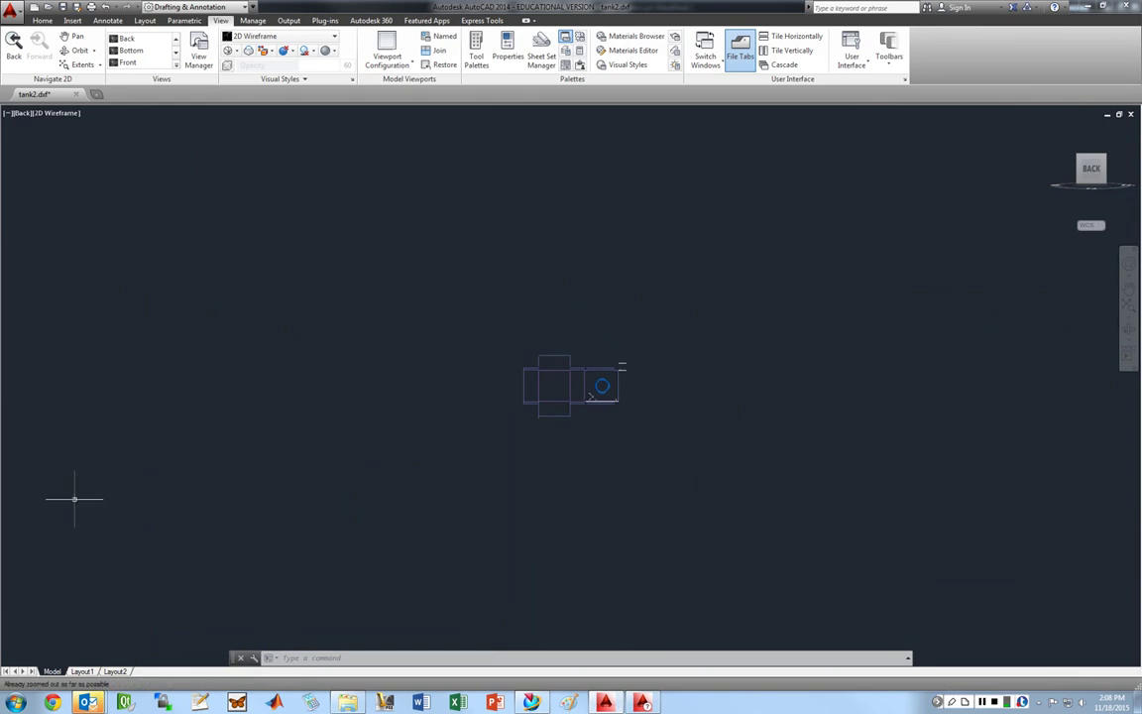
scroll(531, 382, "up", 8)
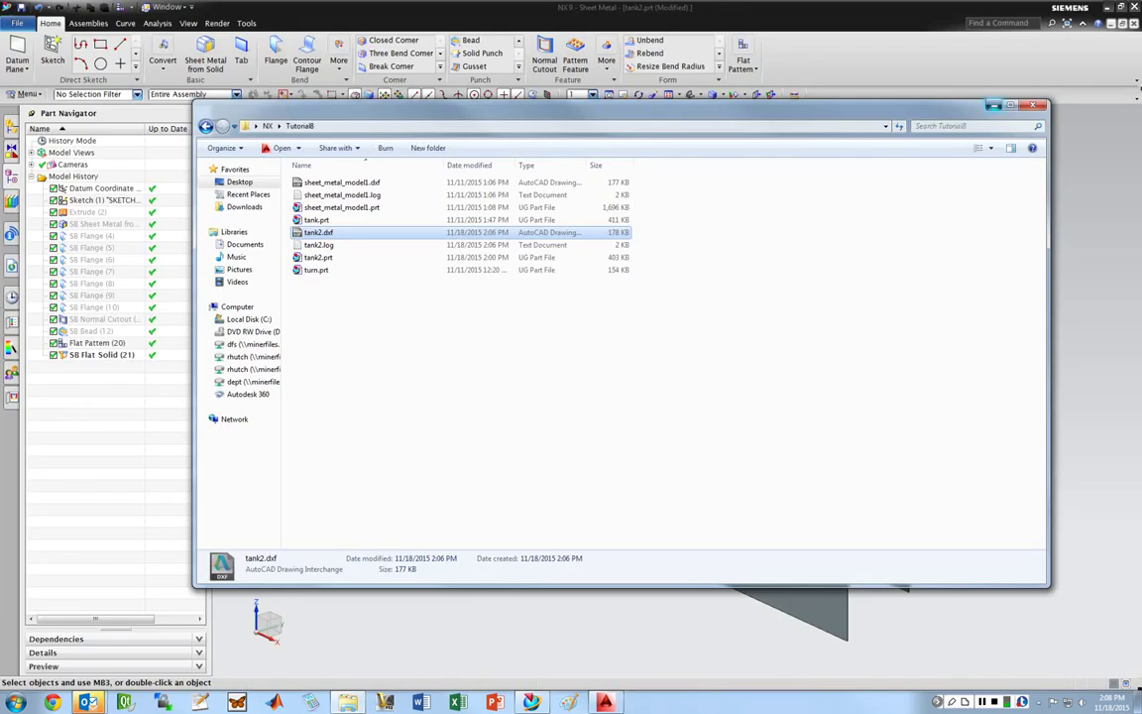
- Switch to the tank2 part in NX and review the available bend, corner, feature and flat pattern commands
left_click(286, 599)
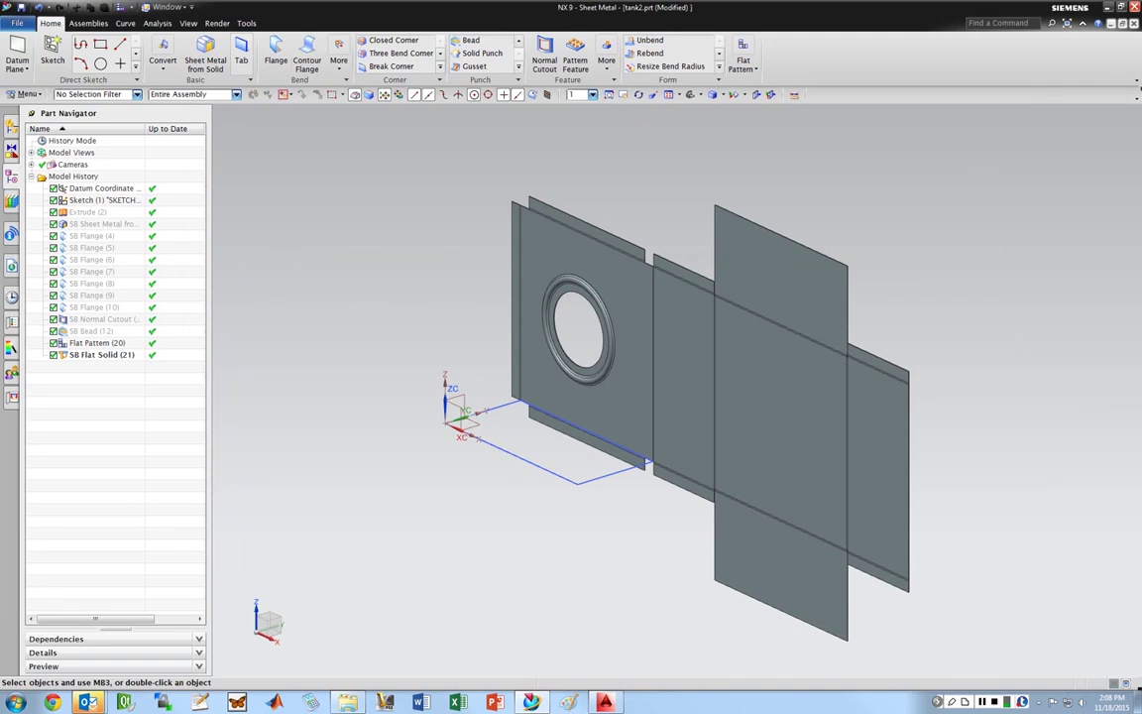
left_click(339, 51)
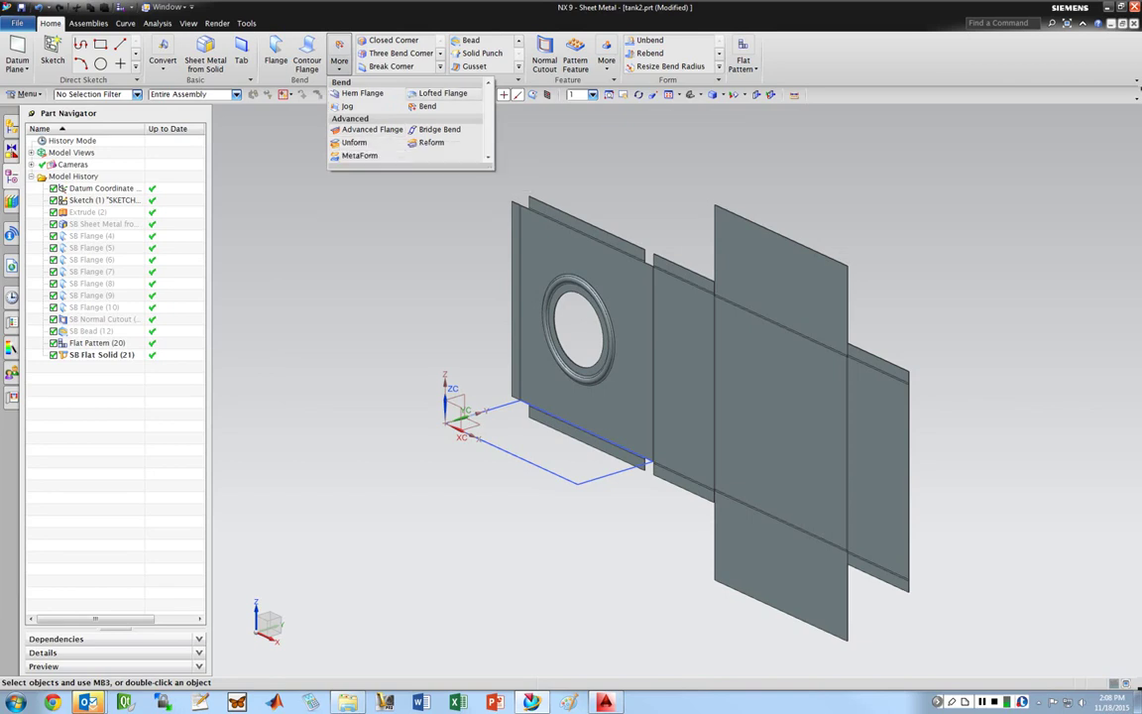
key("Escape")
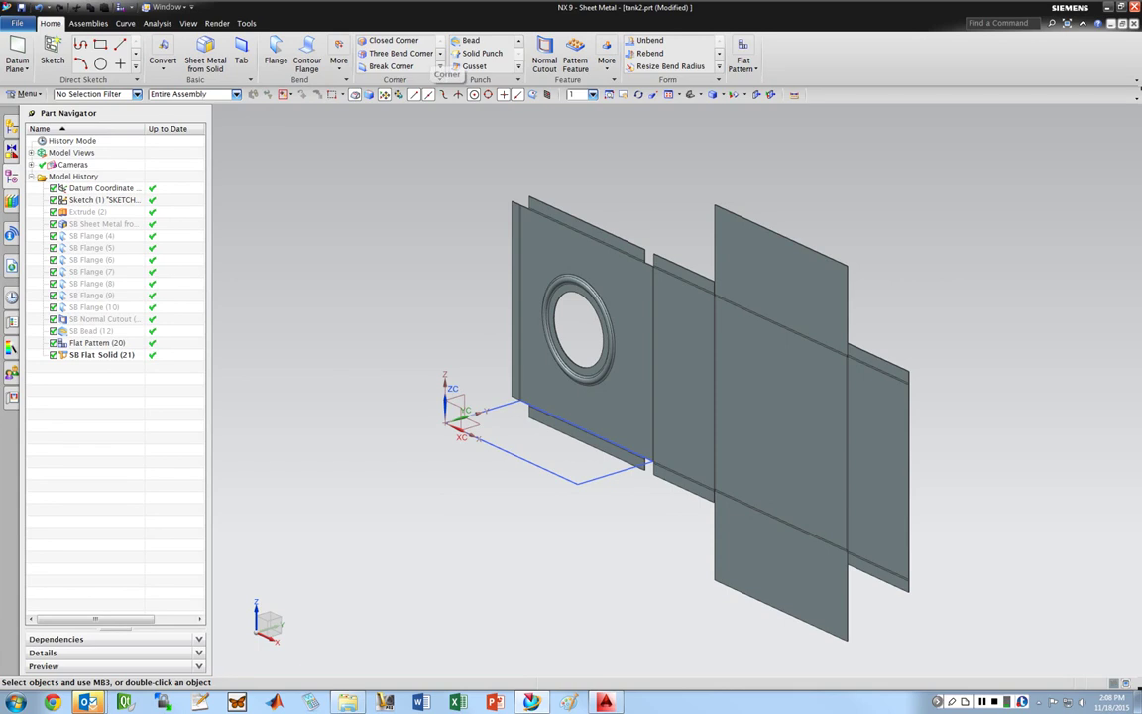
left_click(440, 53)
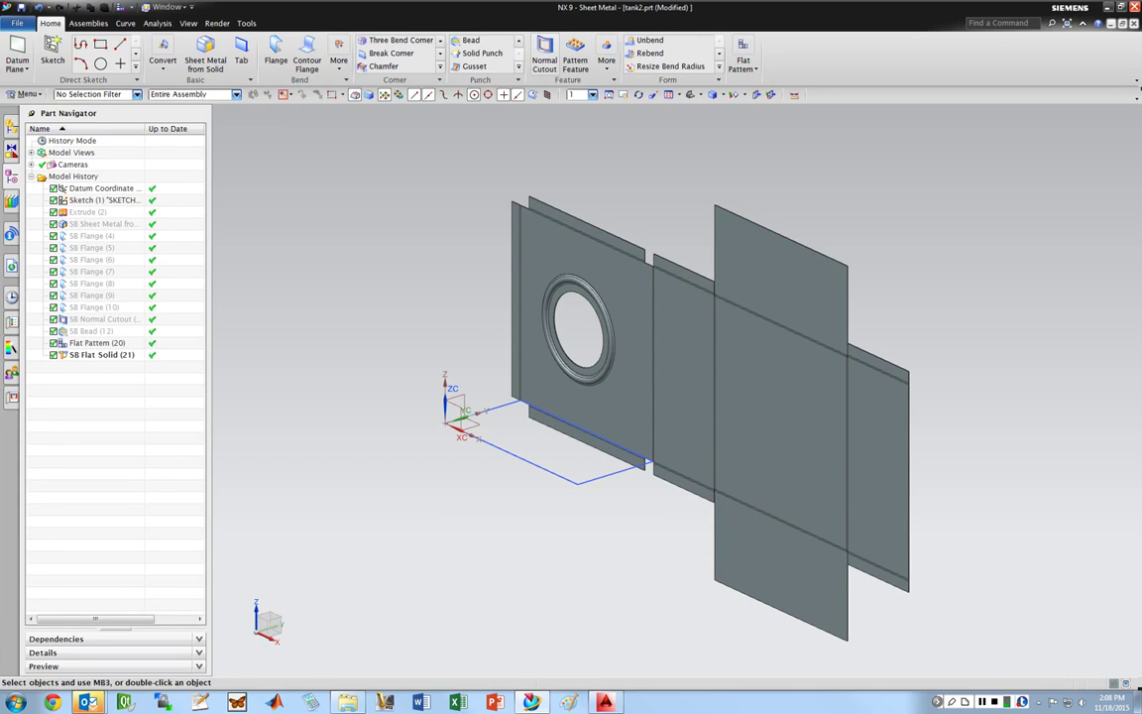
left_click(606, 55)
left_click(743, 63)
left_click(743, 62)
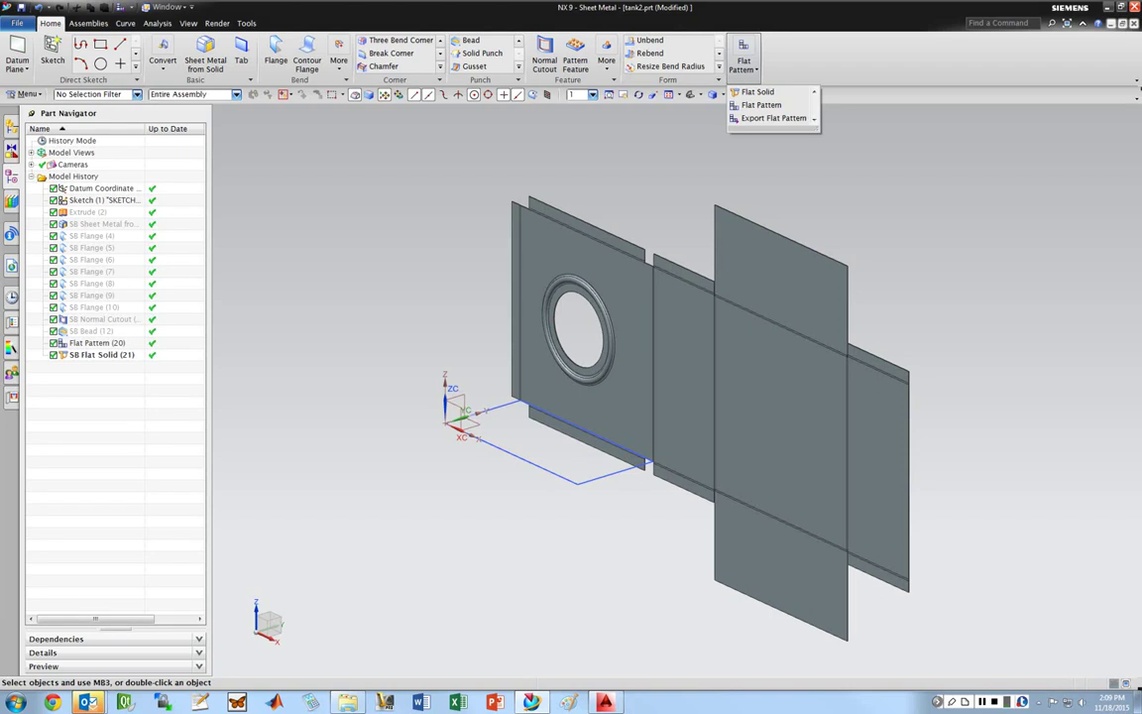